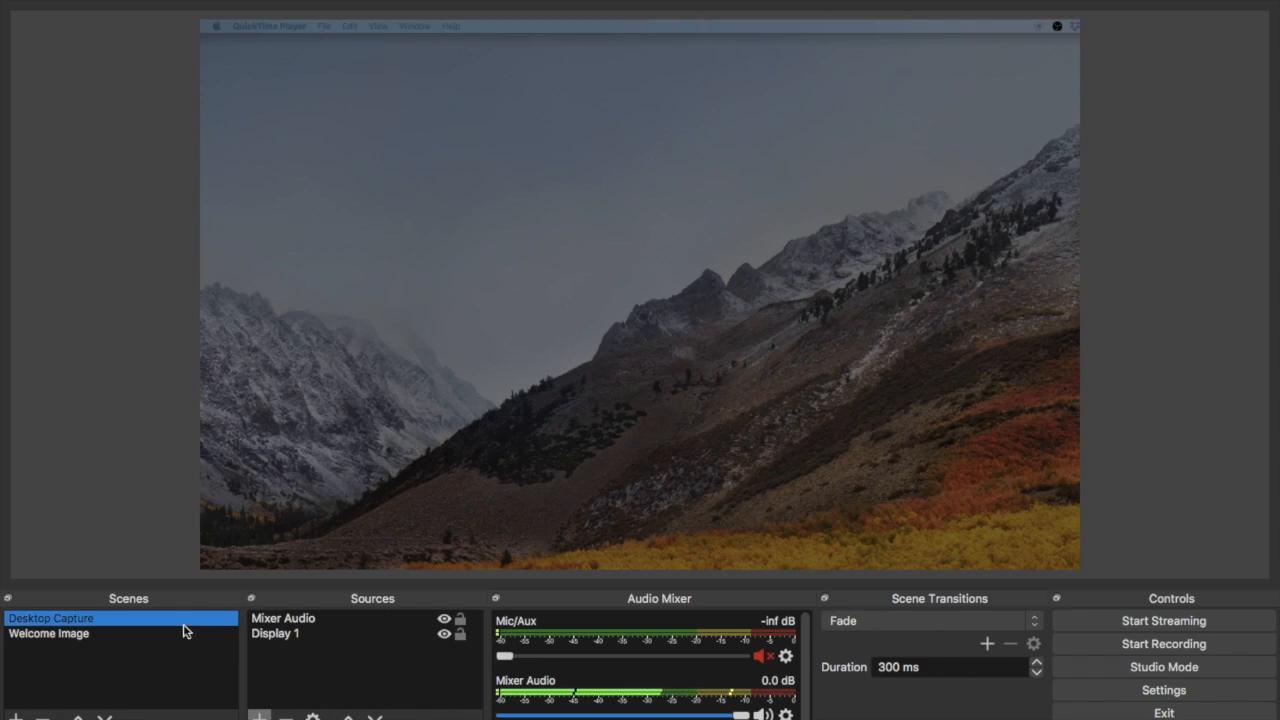
# - Switch back and forth between the Desktop Capture and Welcome Image scenes to preview the Fade transition
pyautogui.click(92, 633)
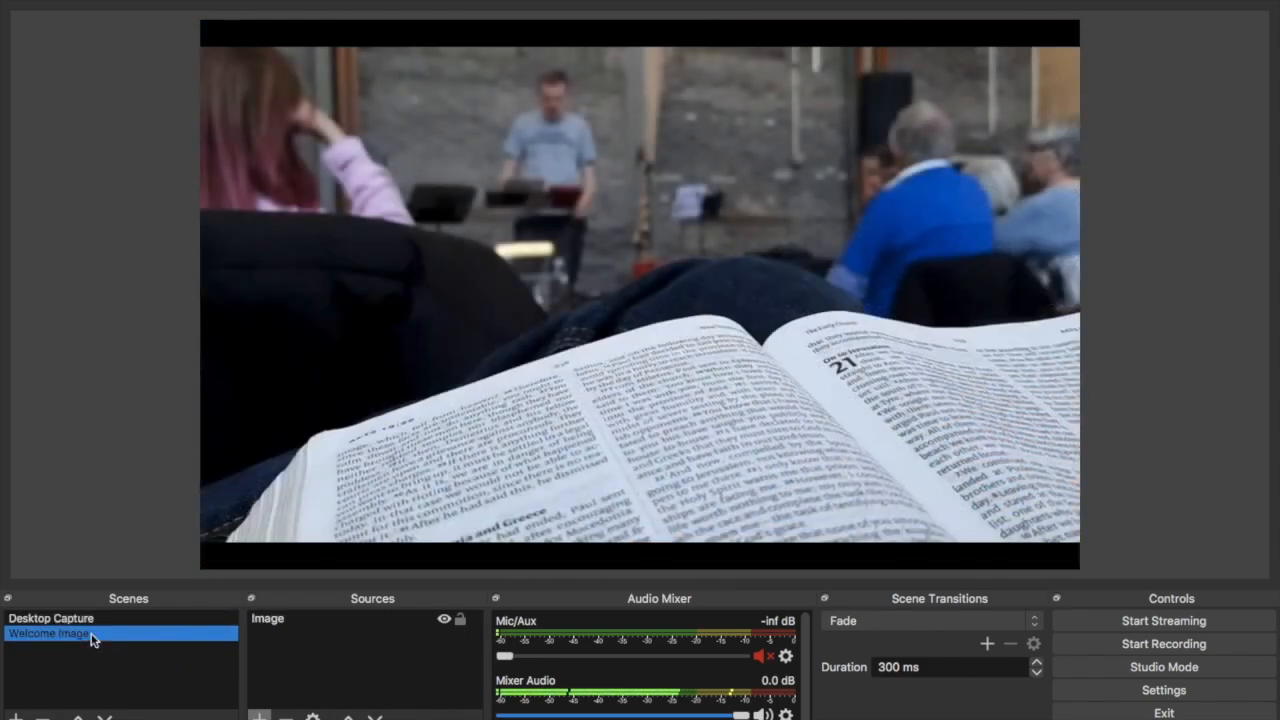
pyautogui.click(80, 620)
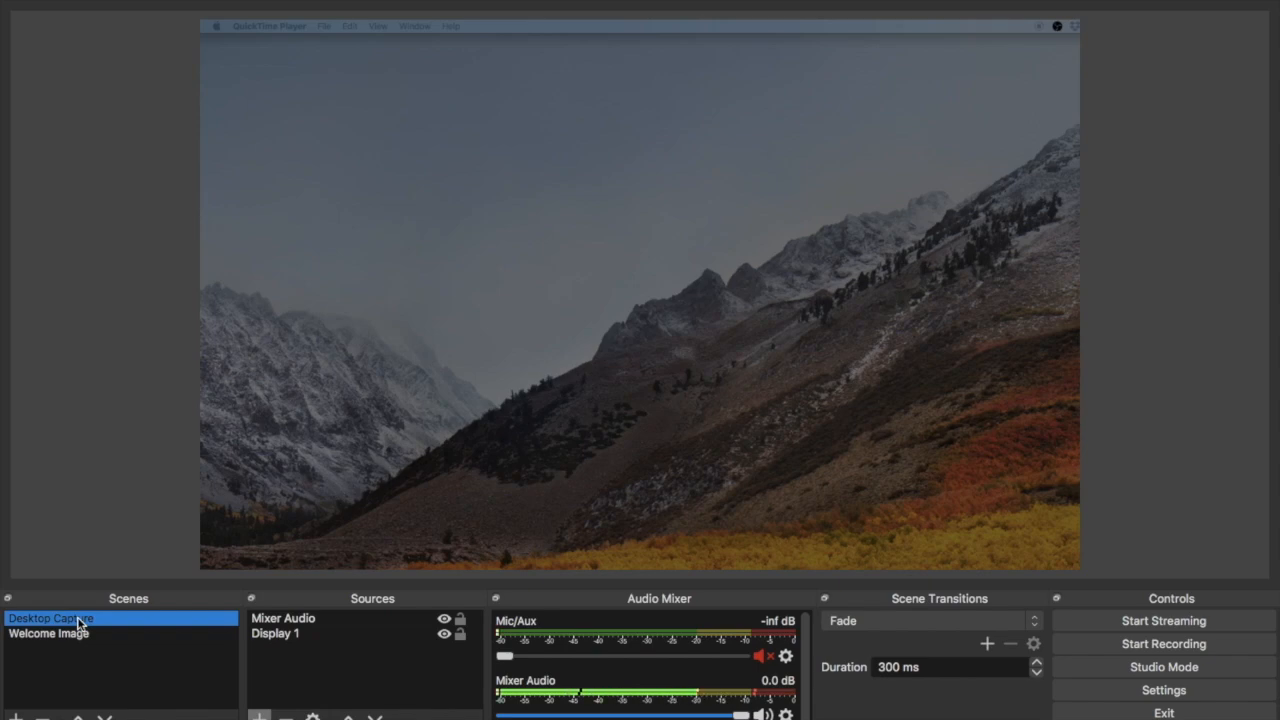
pyautogui.click(71, 638)
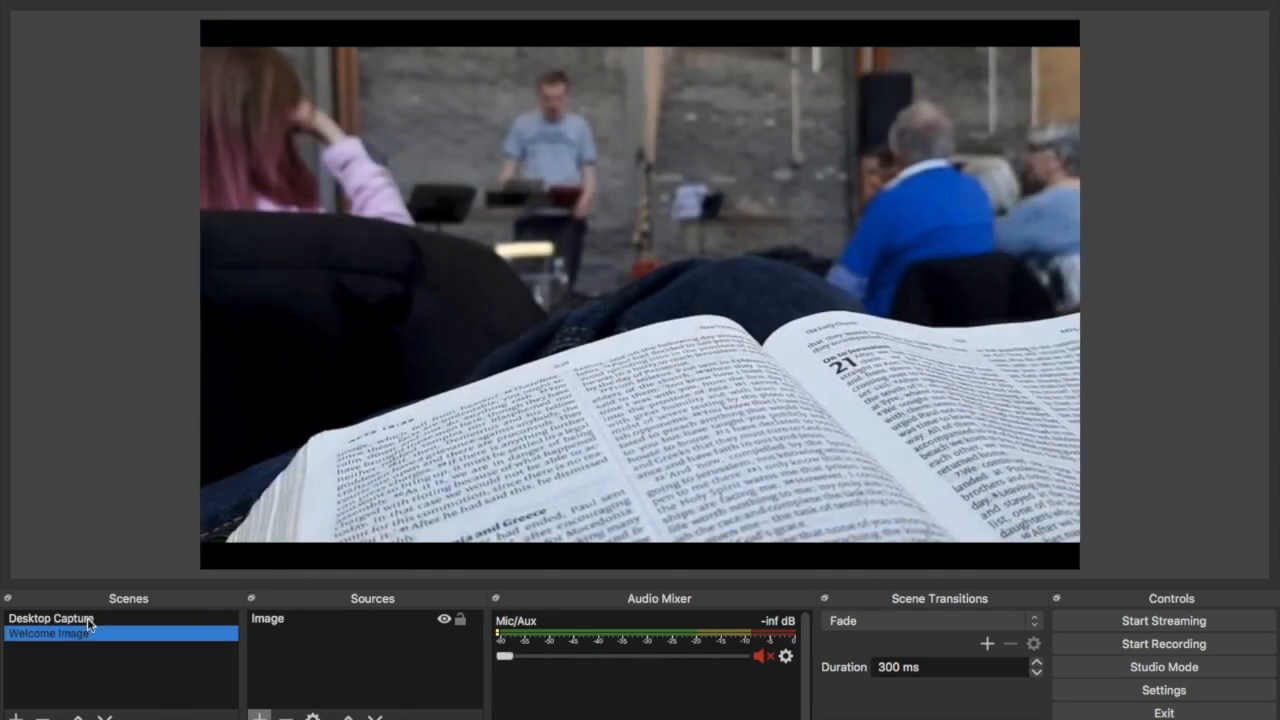
pyautogui.click(87, 617)
pyautogui.click(76, 640)
pyautogui.click(90, 618)
pyautogui.click(85, 638)
pyautogui.click(92, 620)
pyautogui.click(90, 634)
pyautogui.click(100, 619)
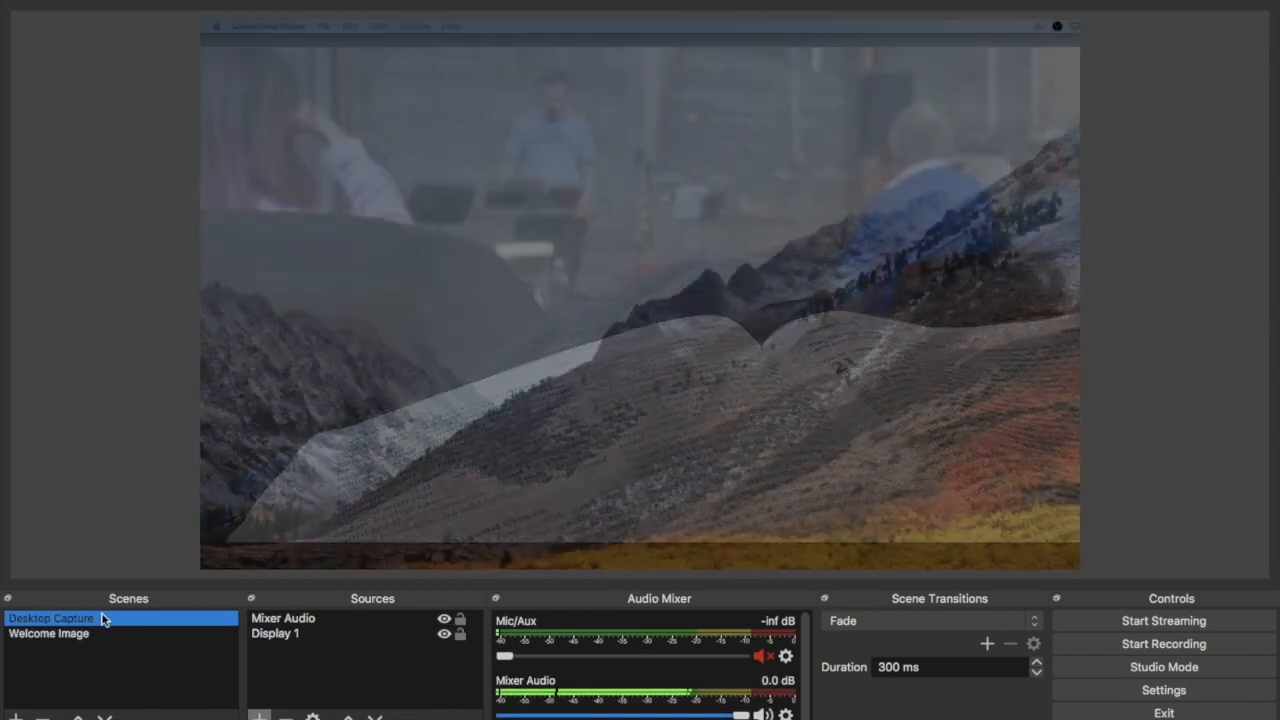
pyautogui.click(95, 636)
pyautogui.click(104, 620)
pyautogui.click(104, 634)
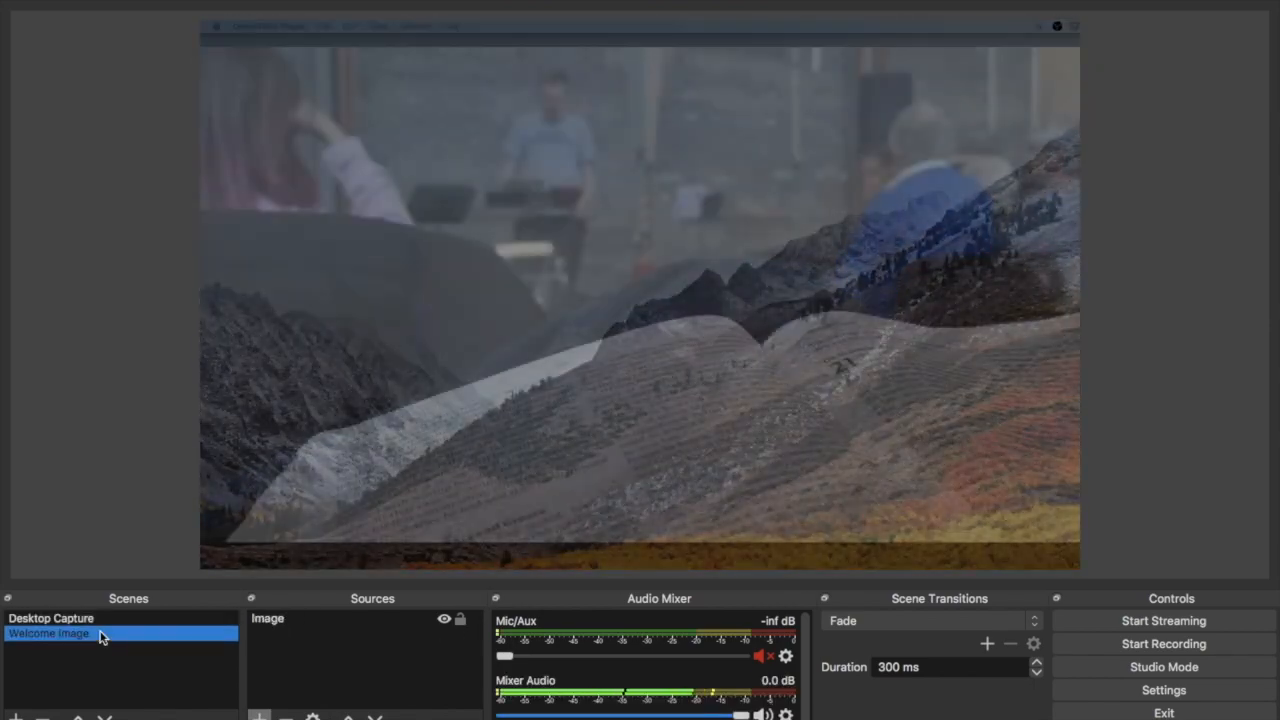
pyautogui.click(111, 618)
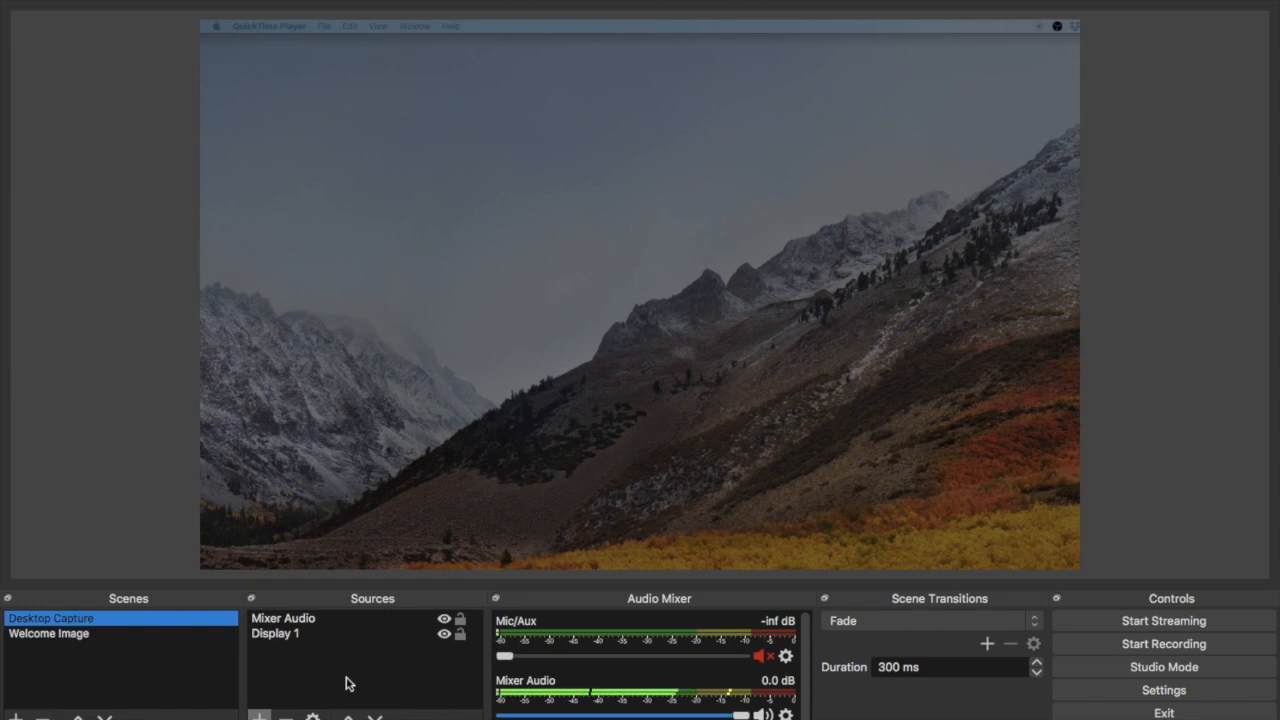
# - Select the Display 1 source and toggle the Mic/Aux channel's mute off and on again
pyautogui.click(296, 640)
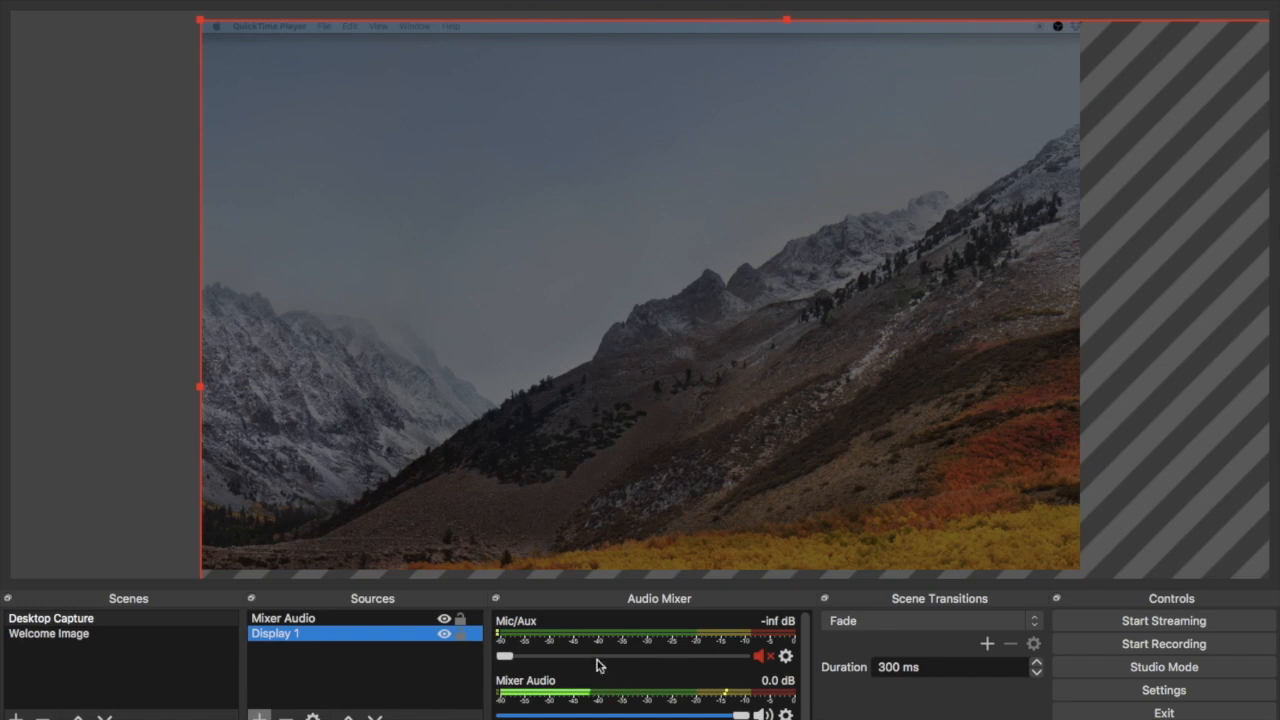
pyautogui.click(762, 656)
pyautogui.click(762, 656)
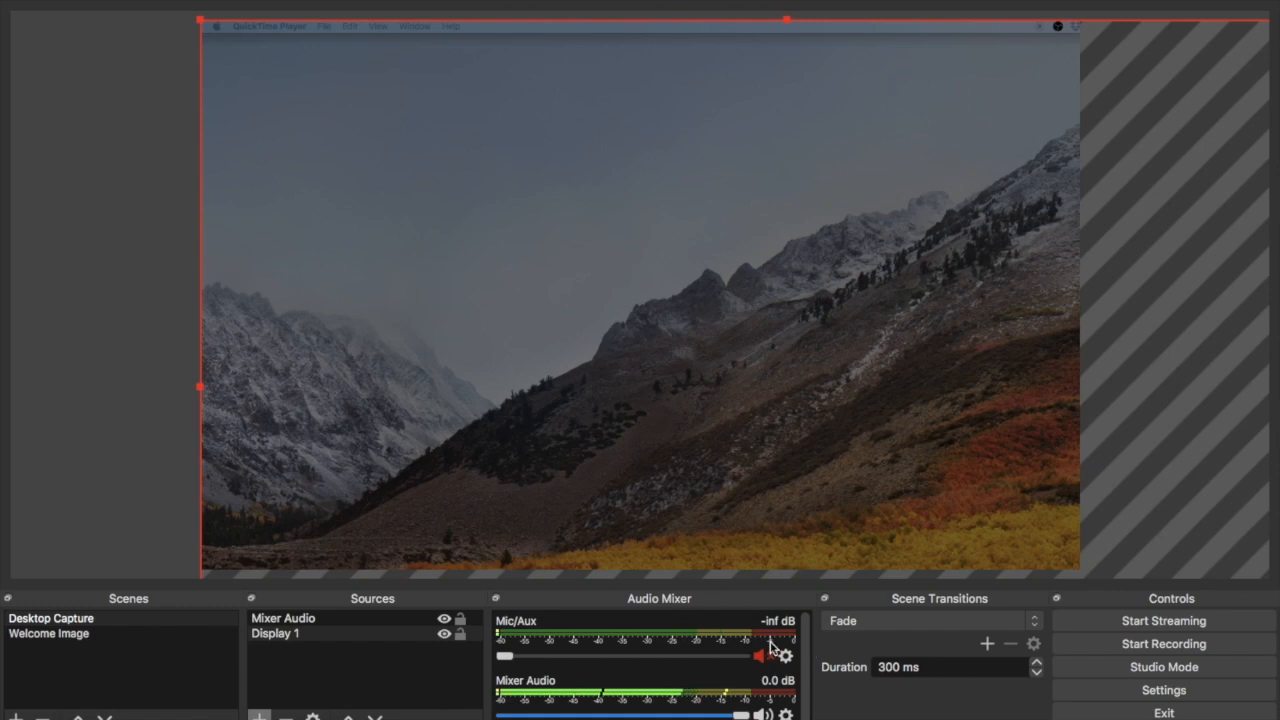
# - Set the scene transition to Cut
pyautogui.click(943, 624)
pyautogui.click(928, 624)
pyautogui.click(931, 623)
pyautogui.click(932, 608)
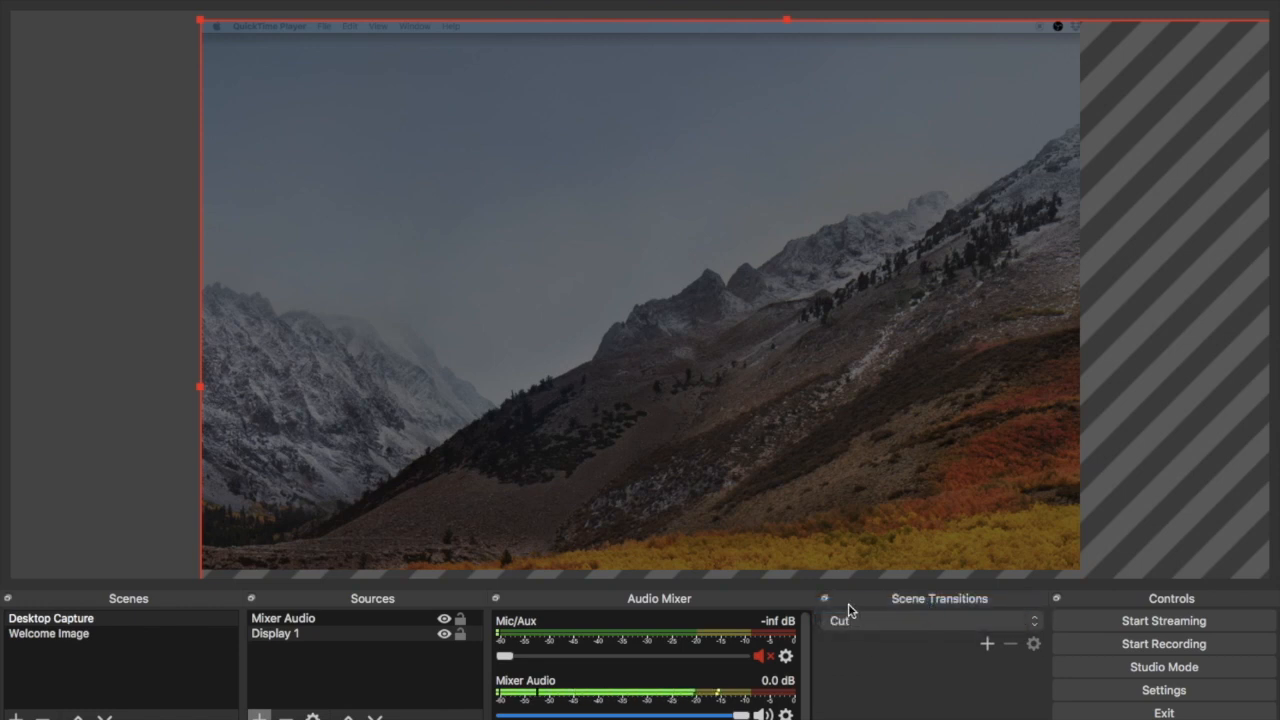
# - Preview the Cut transition by switching between the two scenes, and set the scene transition back to Fade
pyautogui.click(50, 634)
pyautogui.click(64, 620)
pyautogui.click(66, 636)
pyautogui.click(74, 620)
pyautogui.click(98, 634)
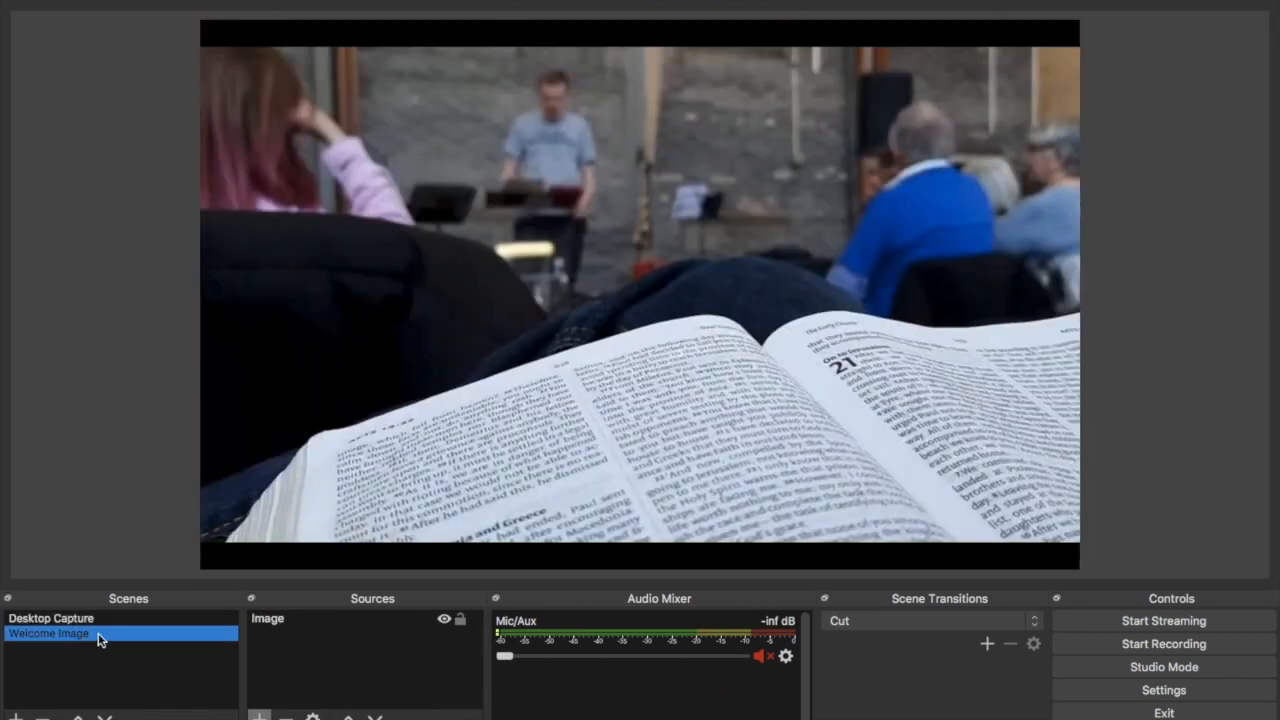
pyautogui.click(927, 627)
pyautogui.click(924, 638)
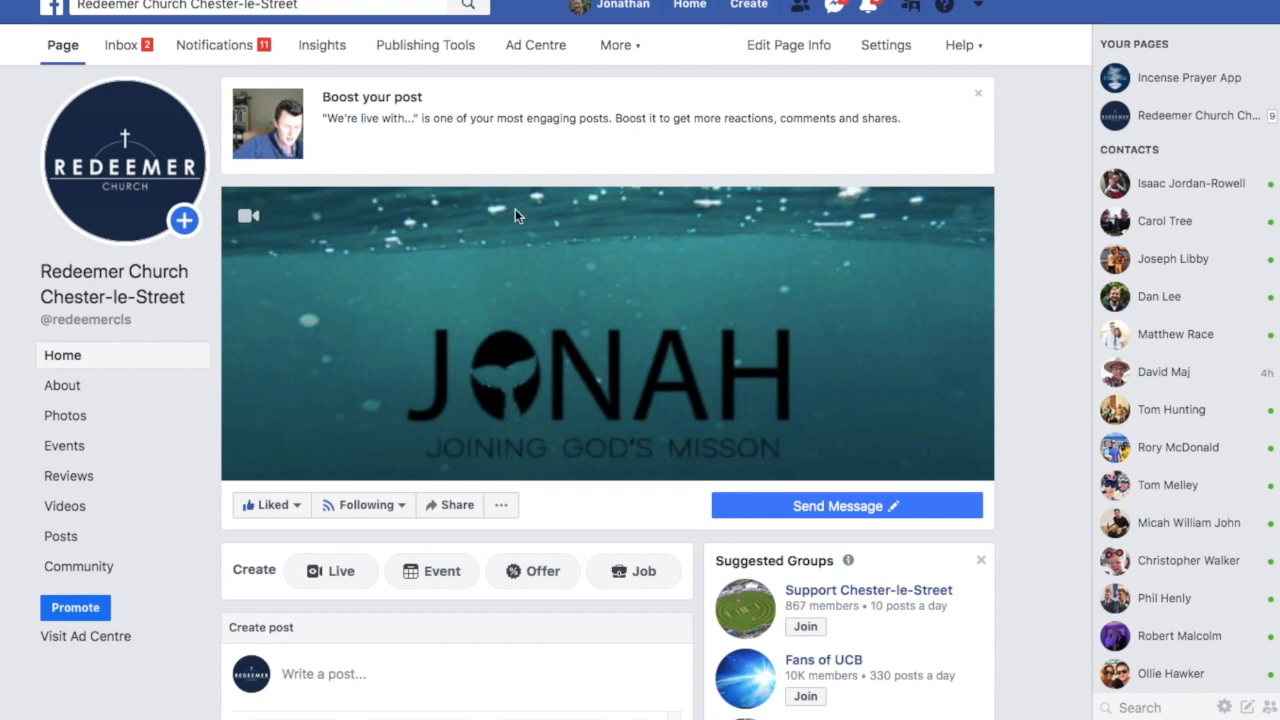
# - Create a live video on the Redeemer Church Facebook page and choose the Connect option for streaming software
pyautogui.scroll(-4, 515, 208)
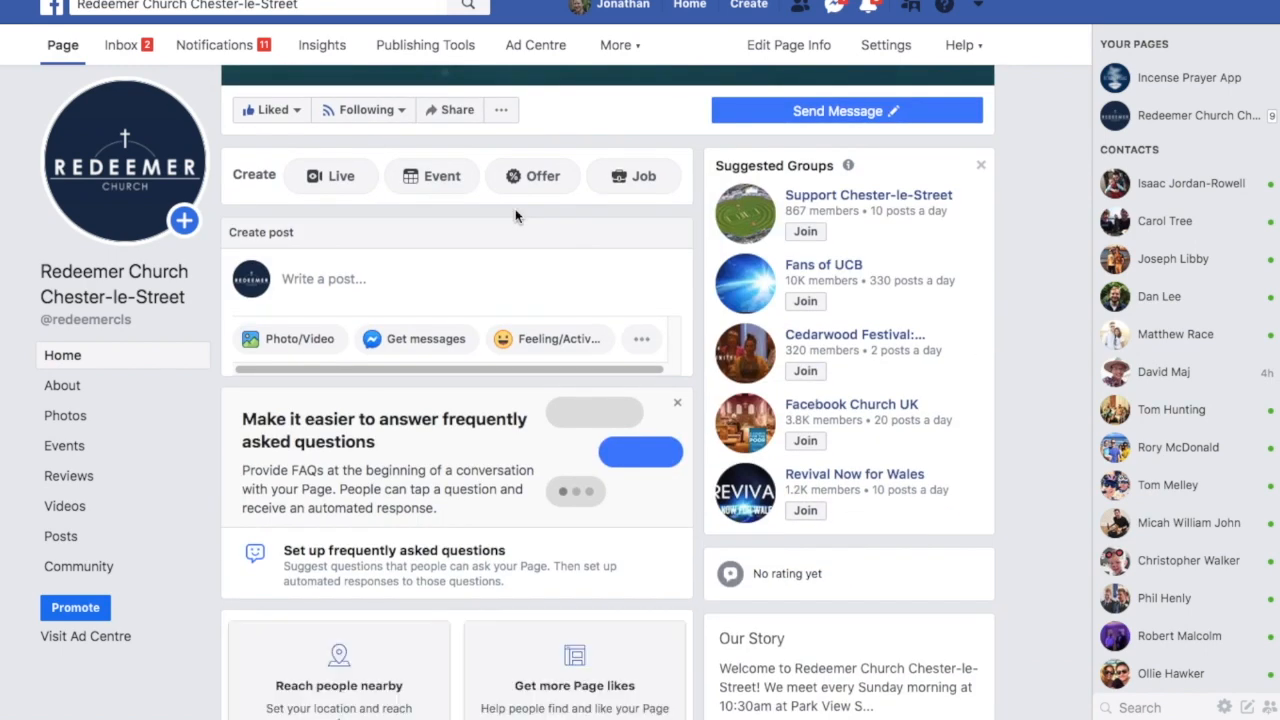
pyautogui.click(338, 177)
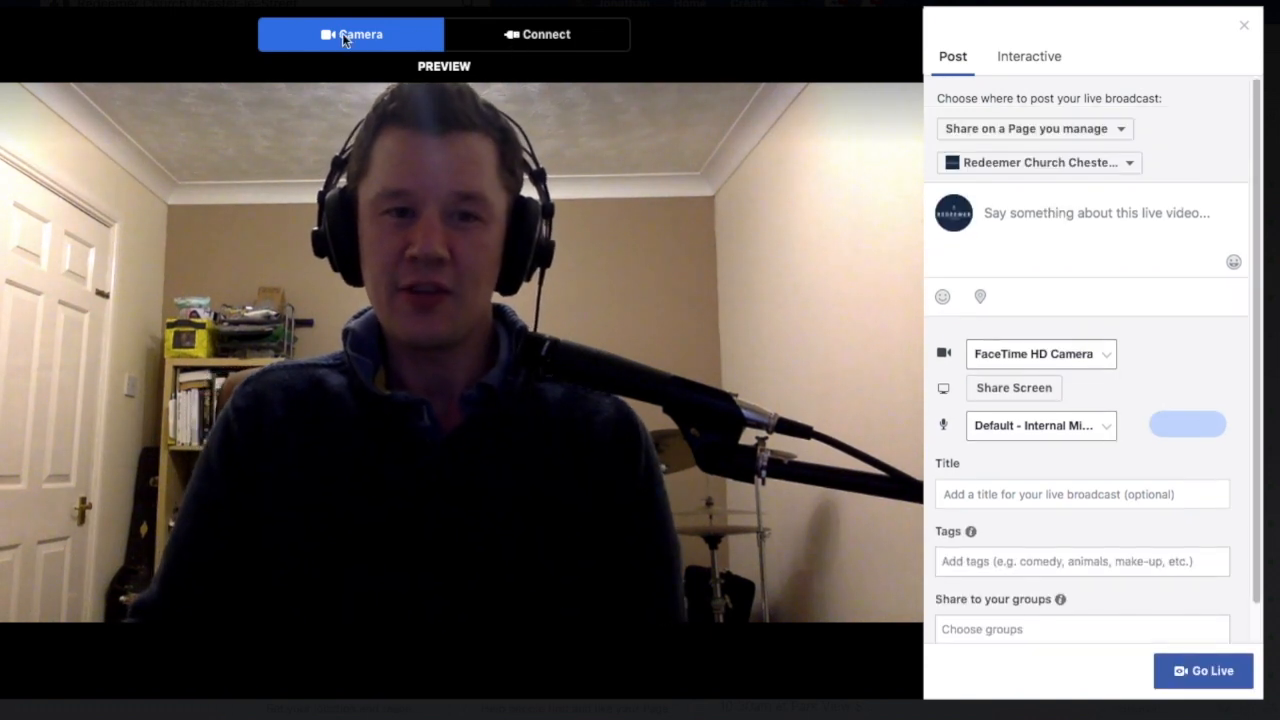
pyautogui.click(540, 37)
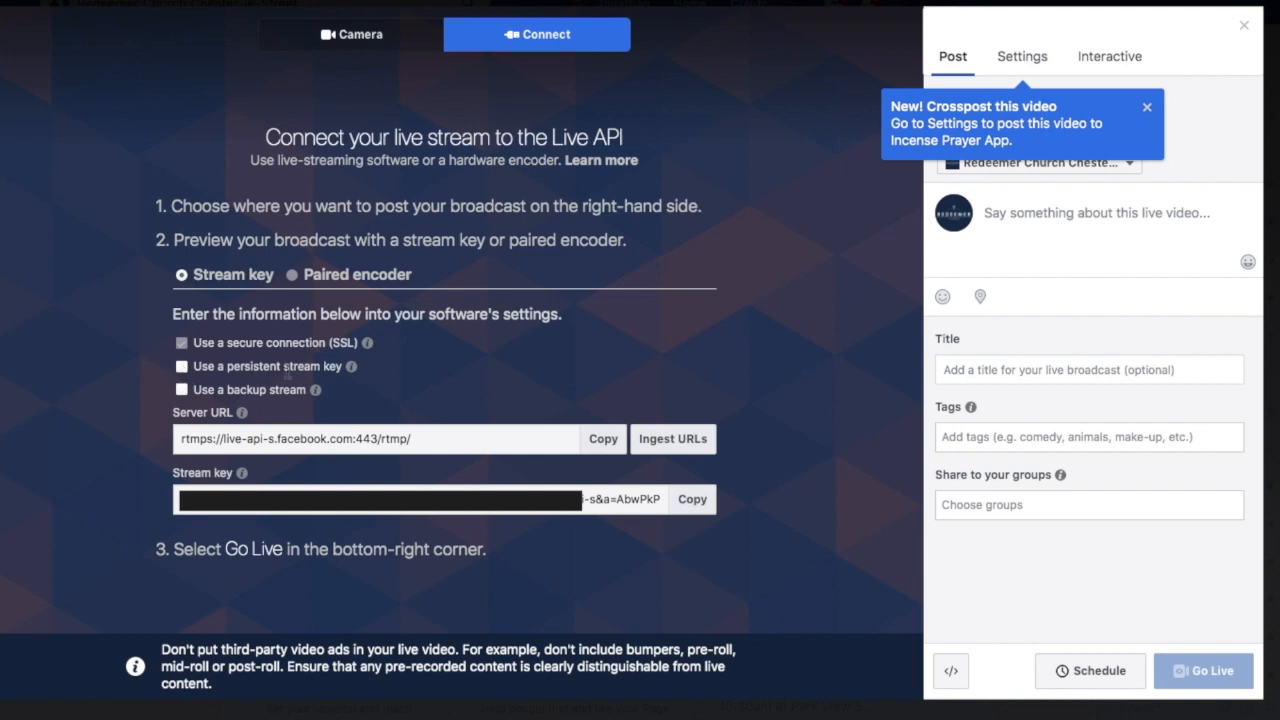
# - Enable the persistent stream key for the live broadcast and copy the key
pyautogui.click(182, 368)
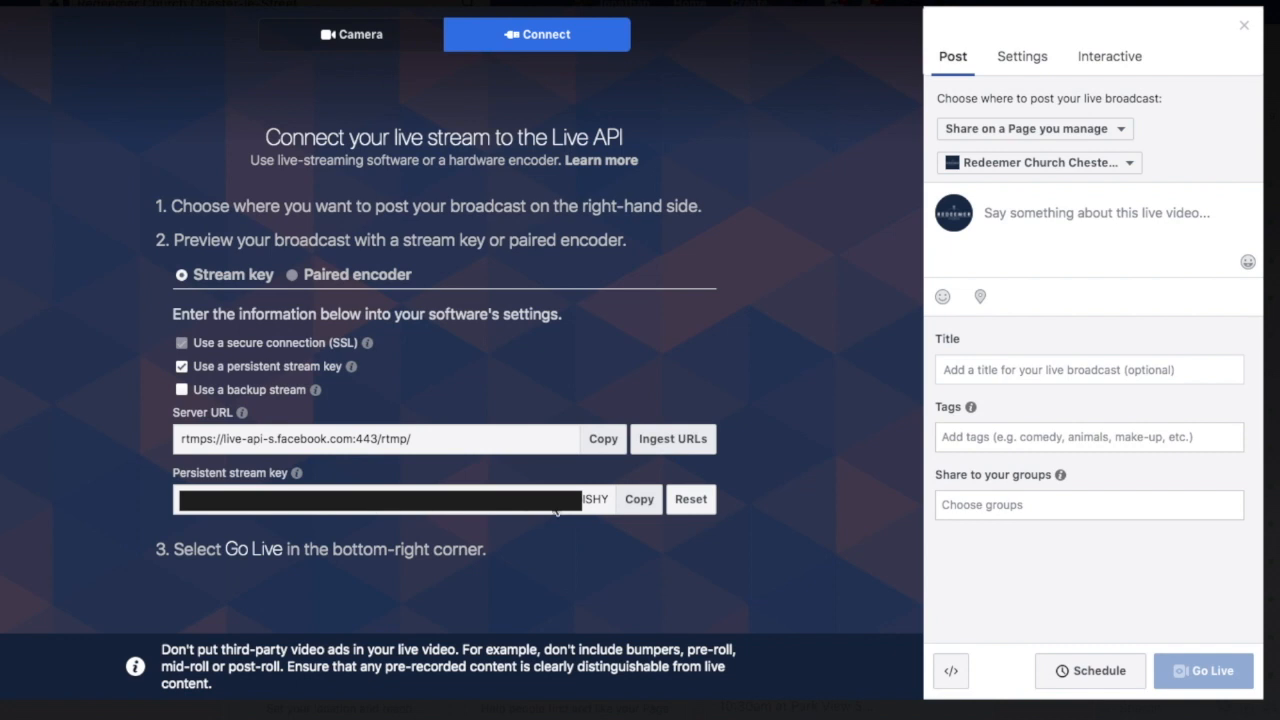
pyautogui.click(645, 500)
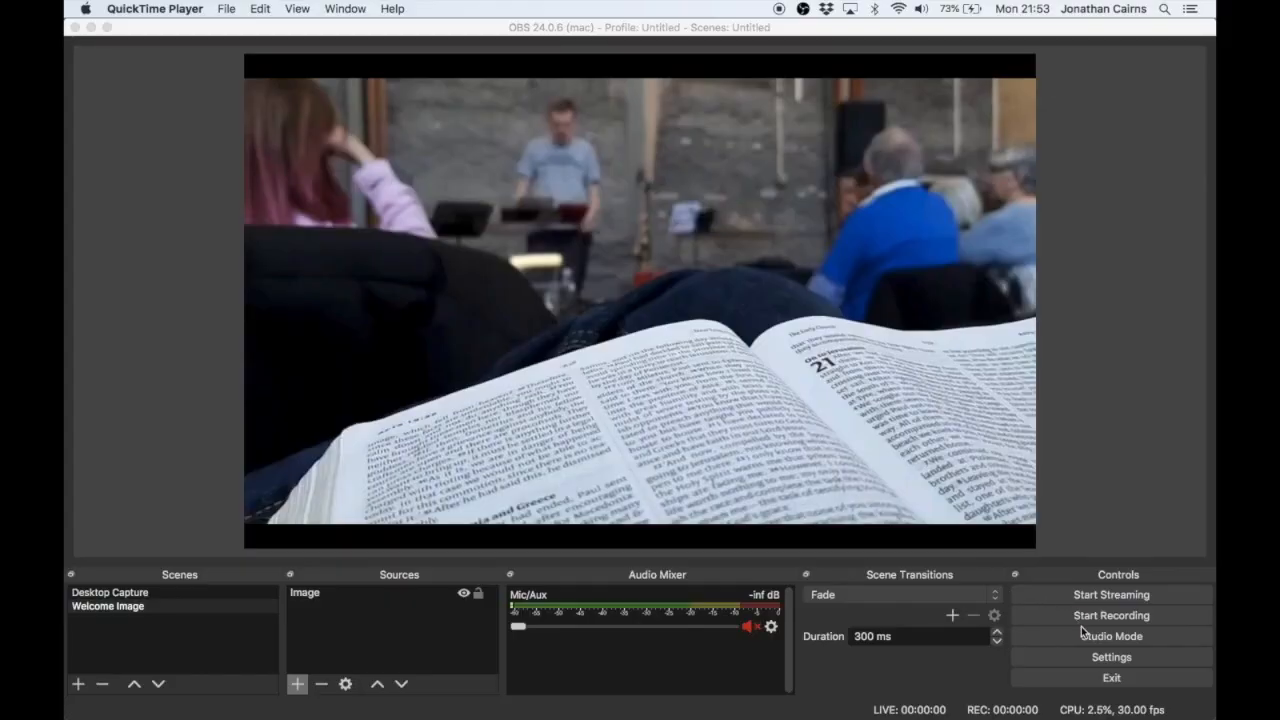
# - Switch to OBS and choose Facebook Live as the service in the stream settings
pyautogui.click(1088, 655)
pyautogui.click(1088, 655)
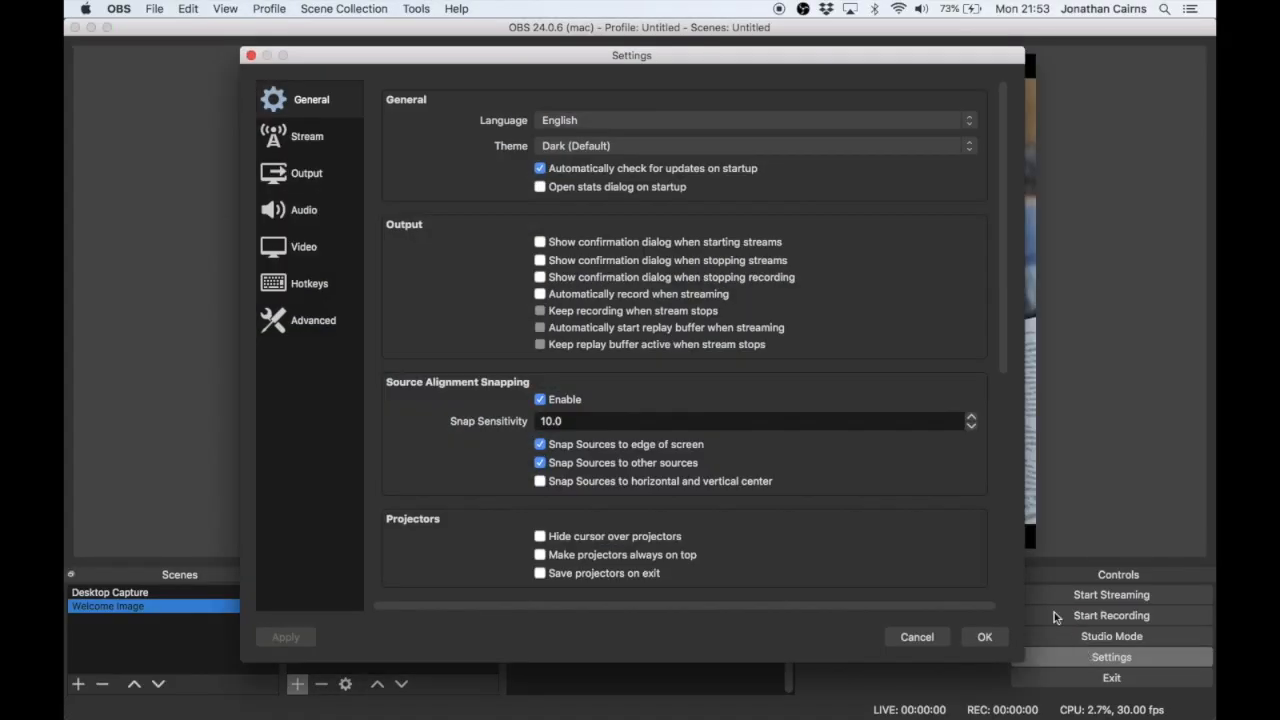
pyautogui.click(318, 133)
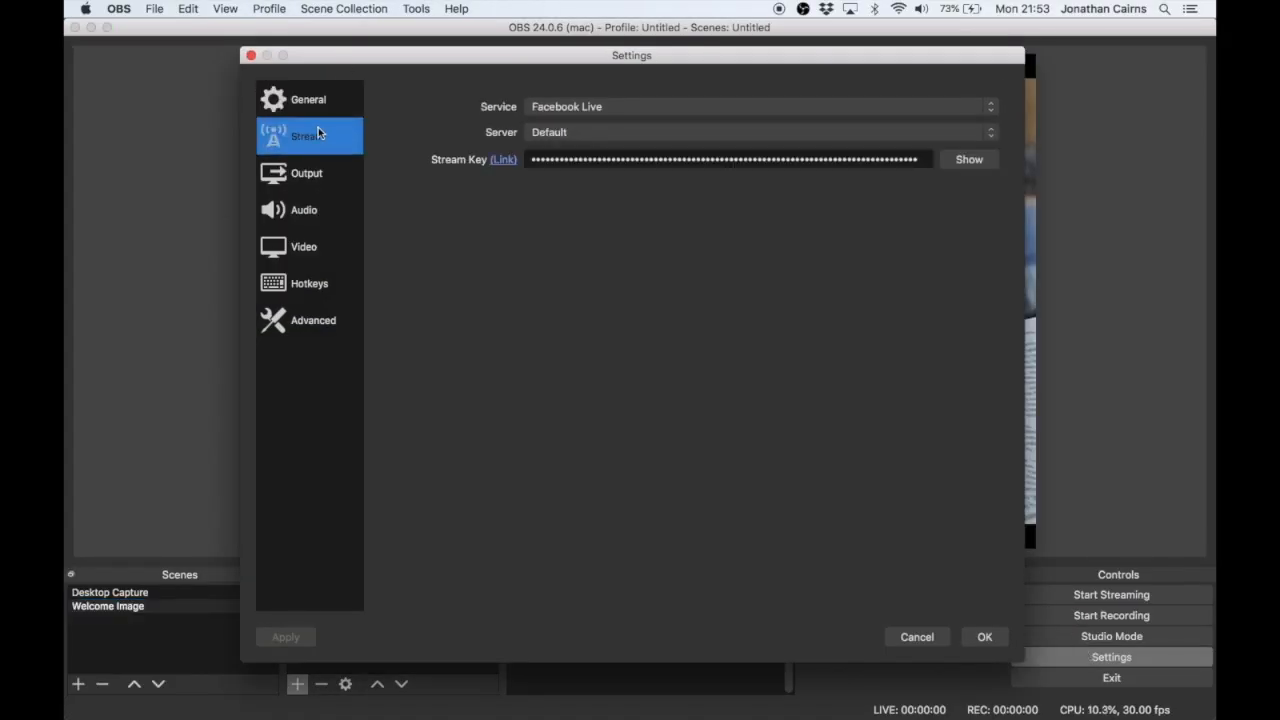
pyautogui.click(700, 109)
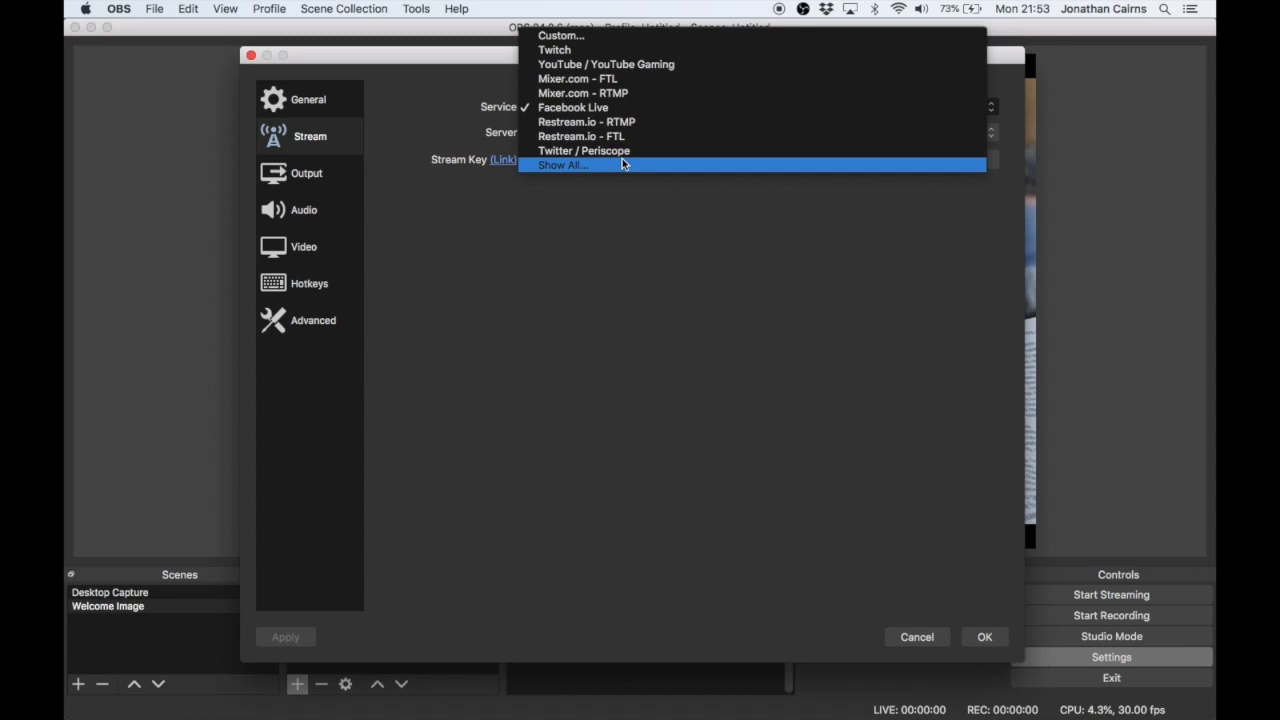
pyautogui.click(626, 108)
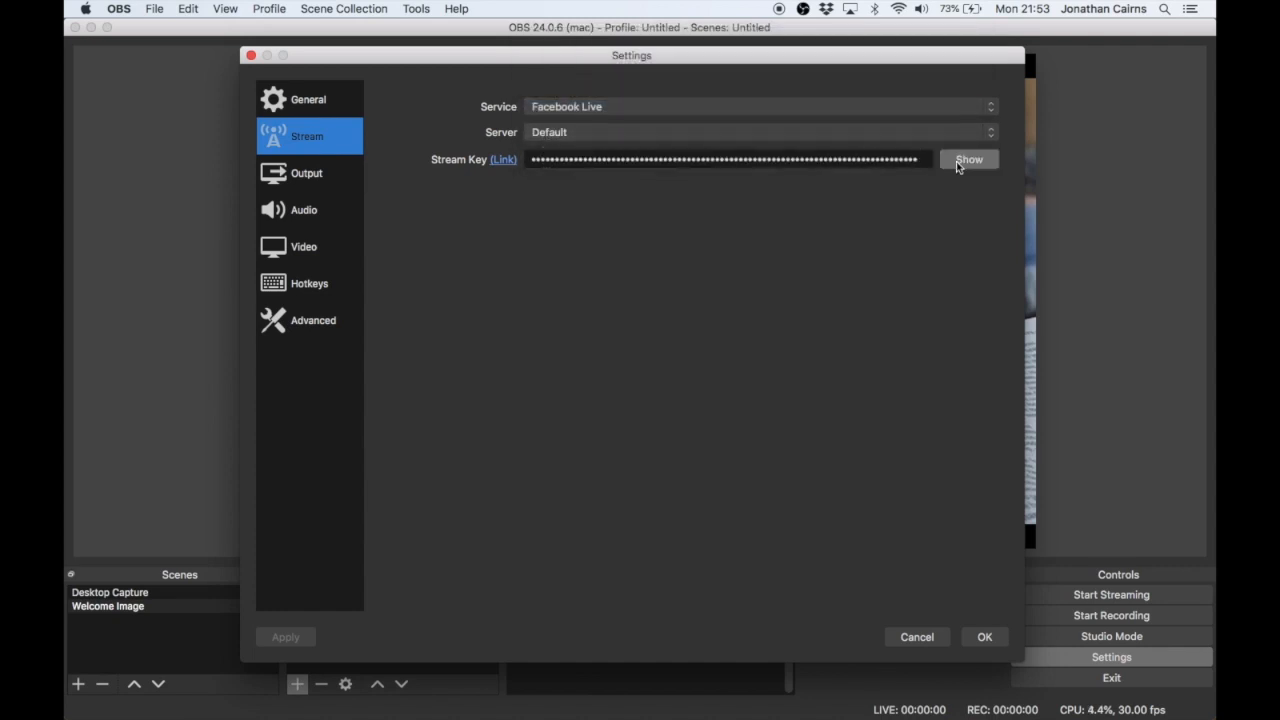
# - Replace the stream key with the copied Facebook stream key and save the settings
pyautogui.doubleClick(808, 160)
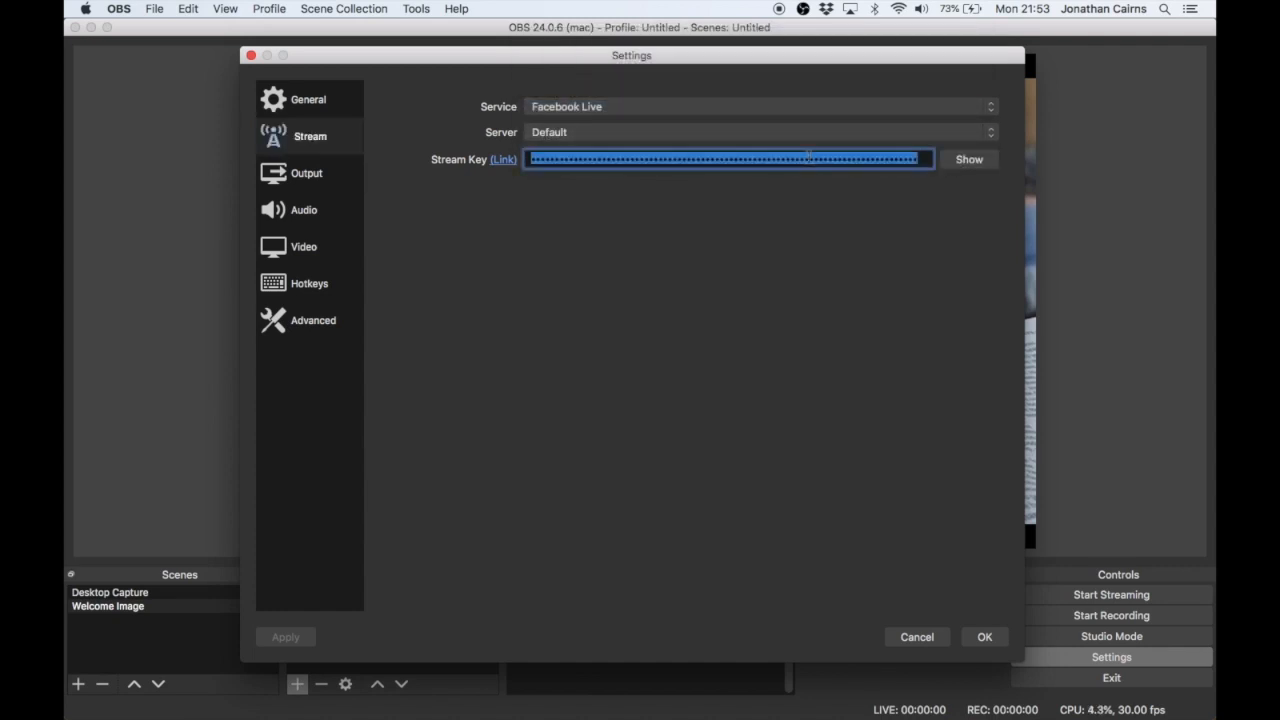
pyautogui.press('super+v')
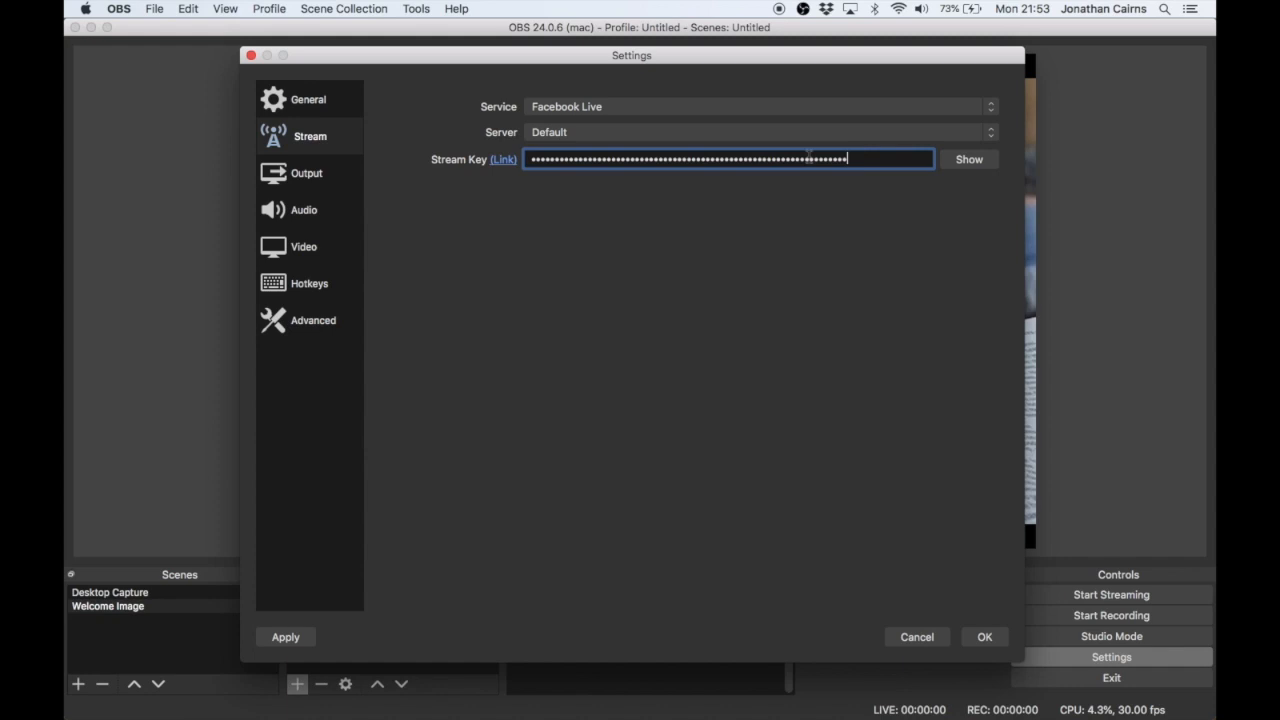
pyautogui.click(978, 637)
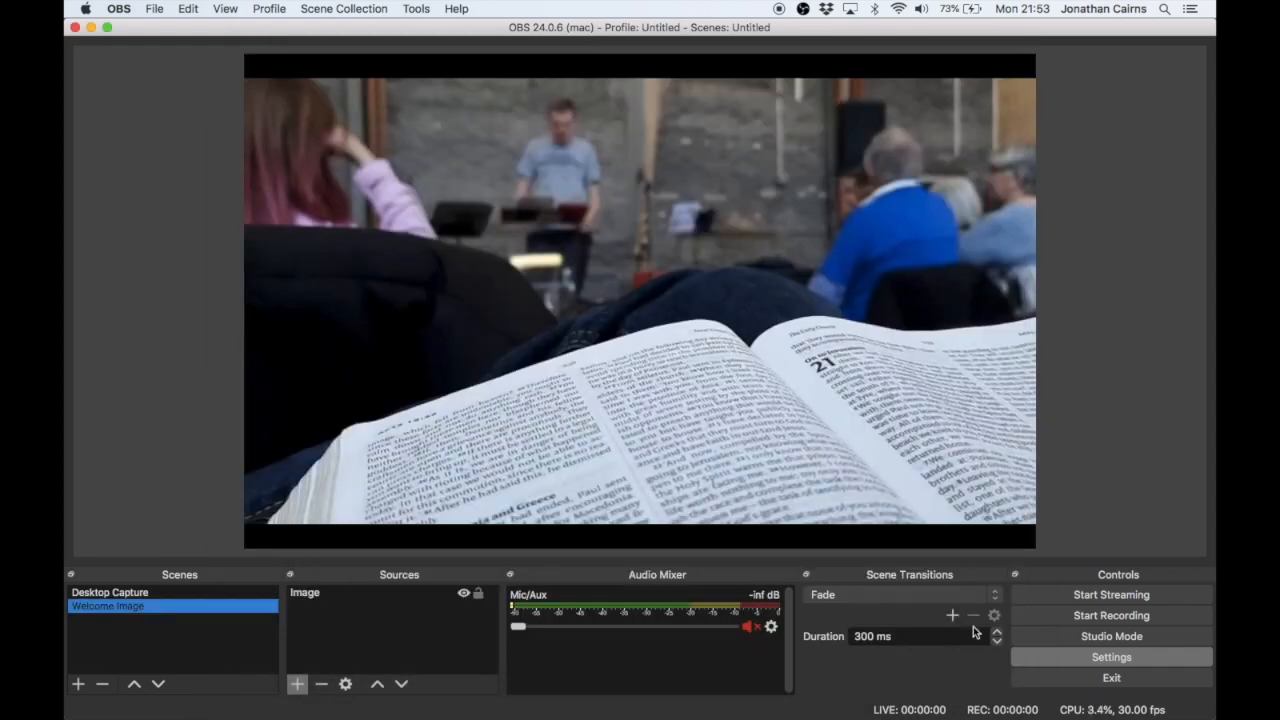
# - Start streaming and recording, and switch to Chrome to check the incoming Facebook live preview
pyautogui.click(1080, 600)
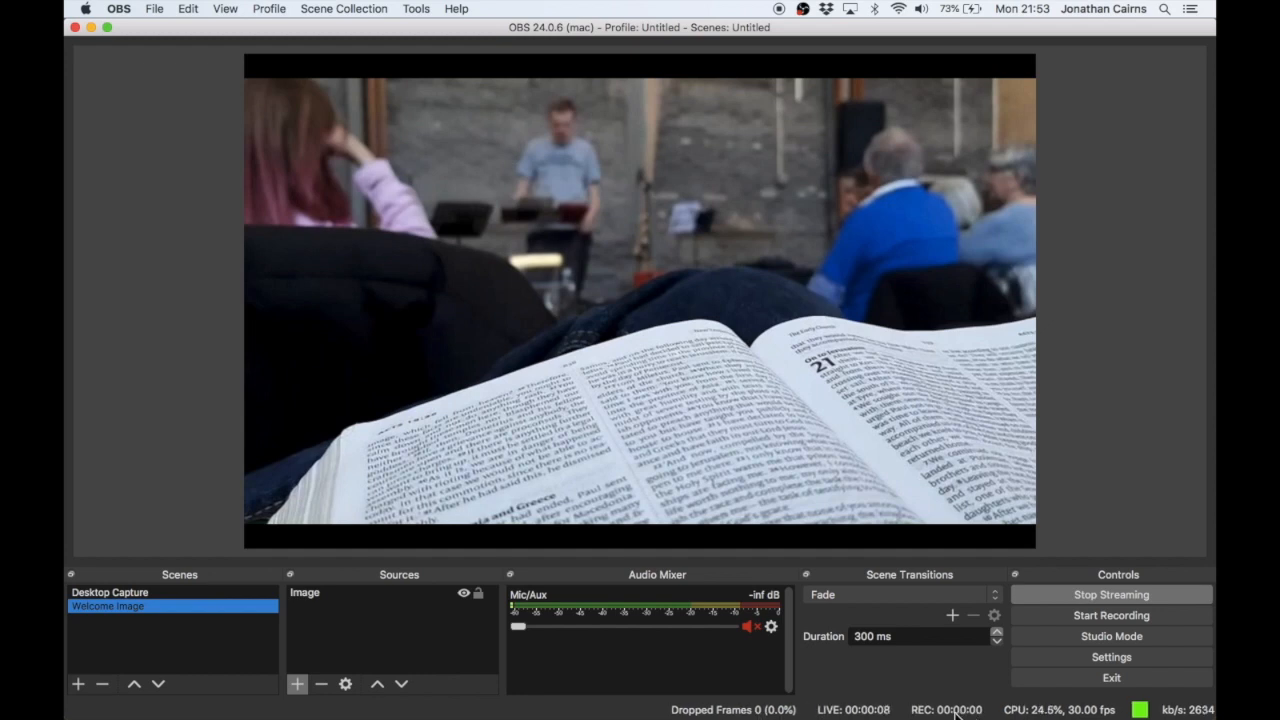
pyautogui.click(1080, 614)
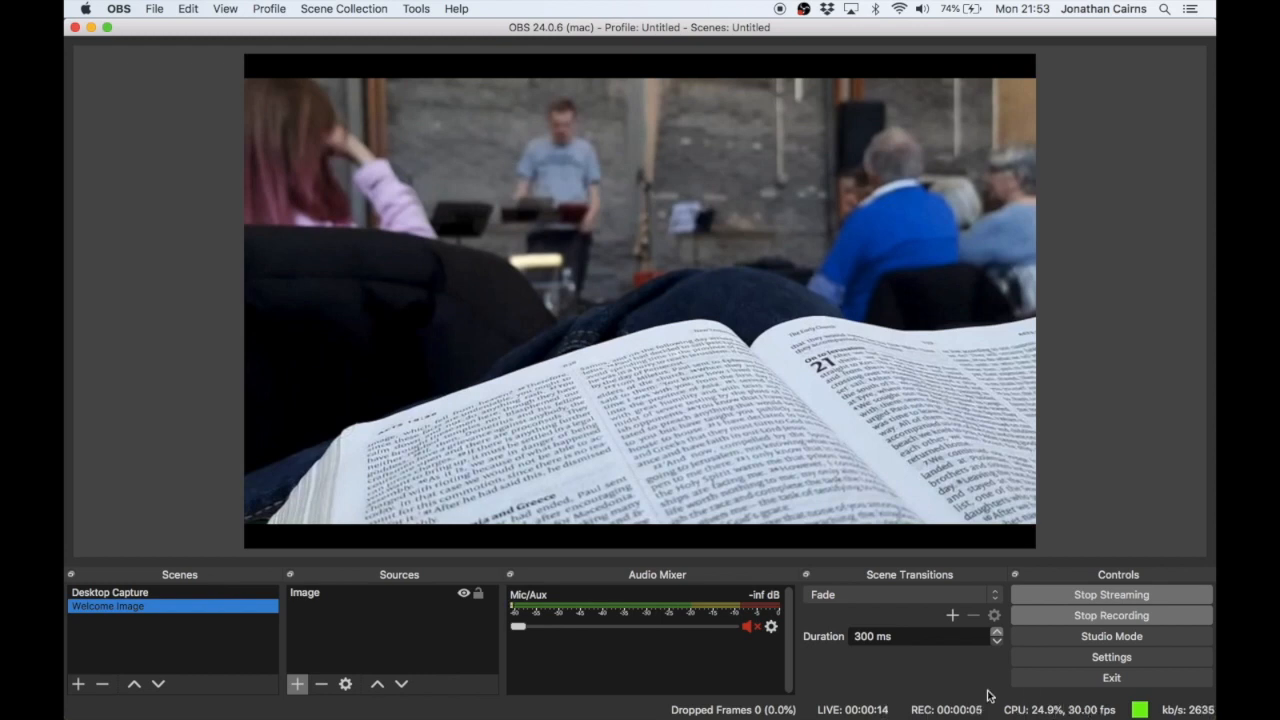
pyautogui.moveTo(567, 716)
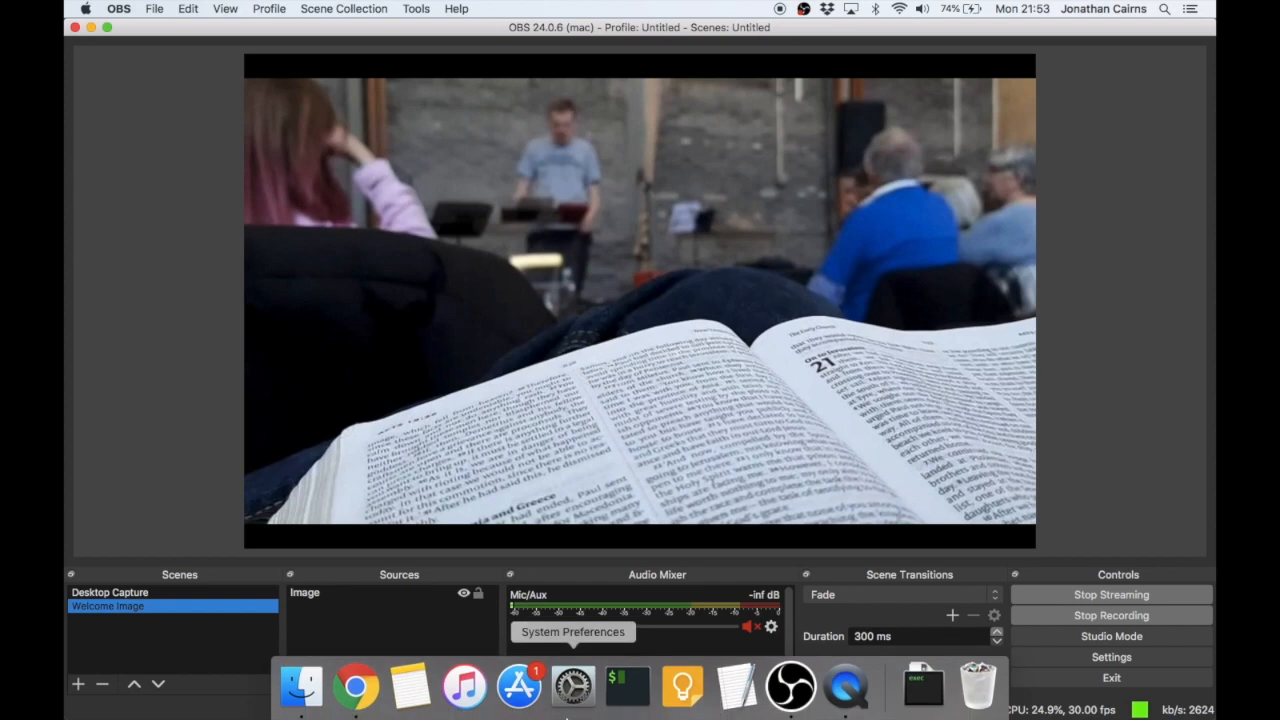
pyautogui.click(356, 700)
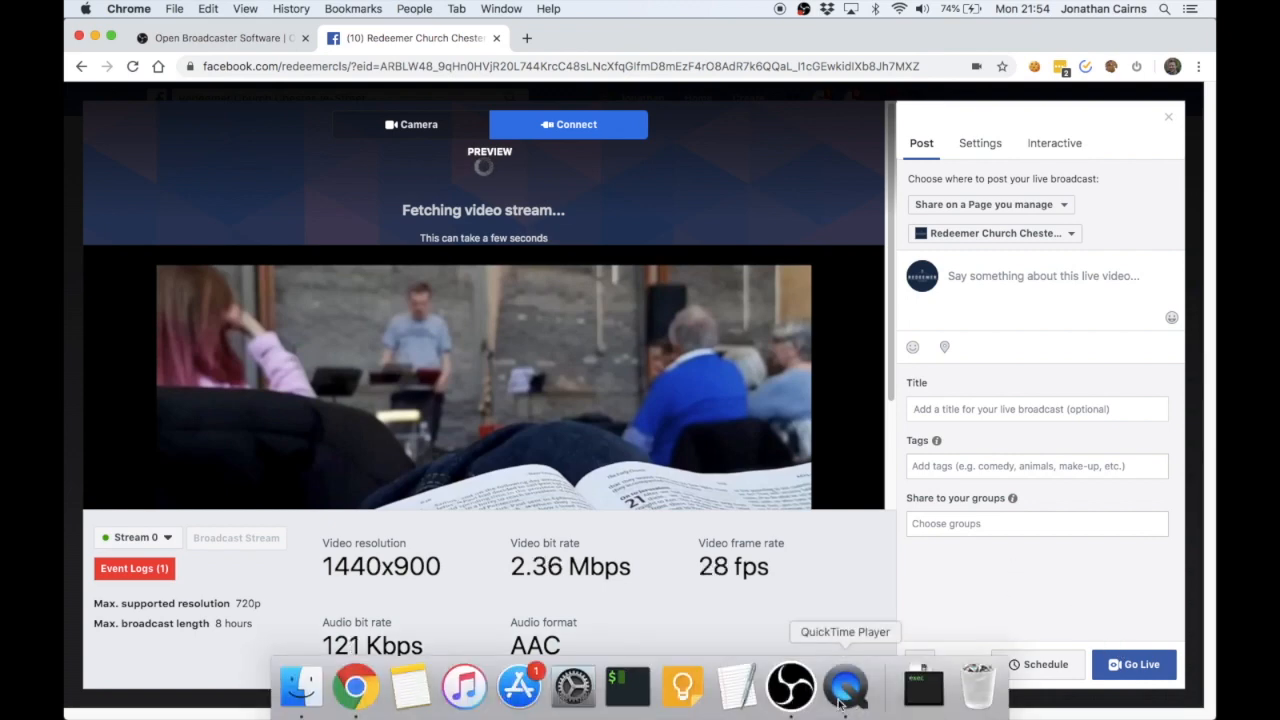
# - Switch back to OBS and stop the stream and the recording
pyautogui.click(806, 698)
pyautogui.click(527, 213)
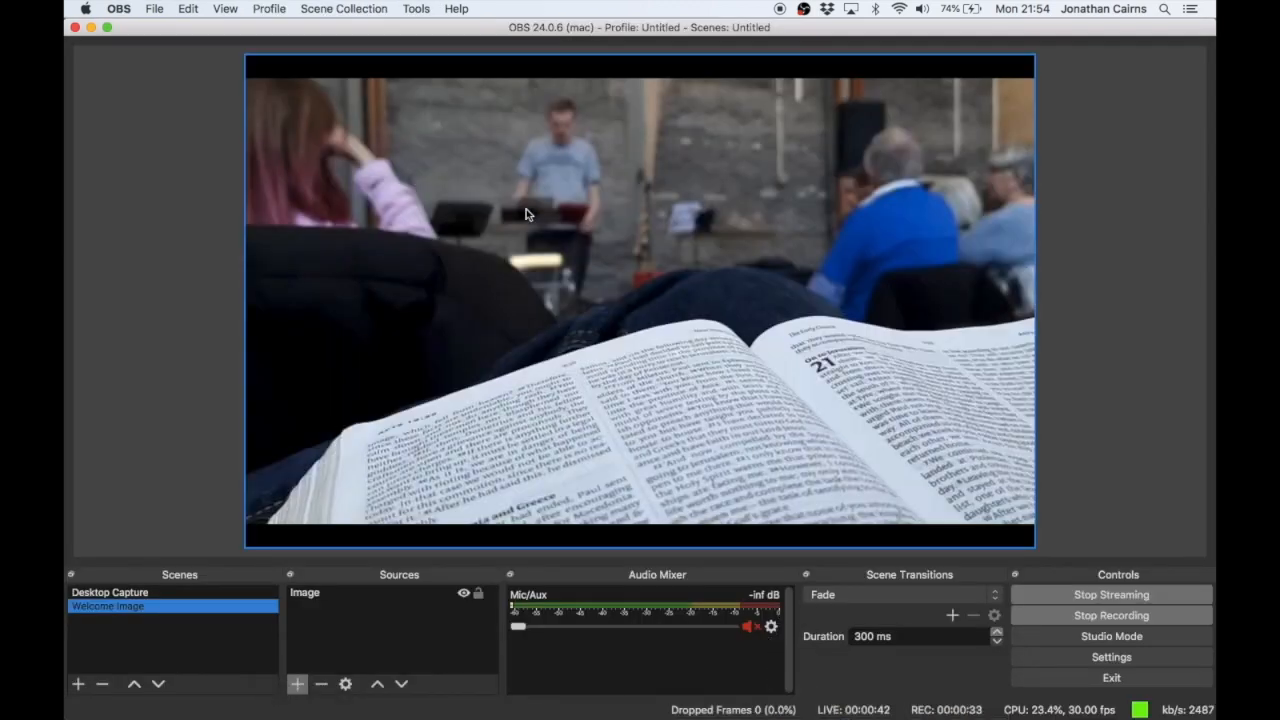
pyautogui.click(1094, 595)
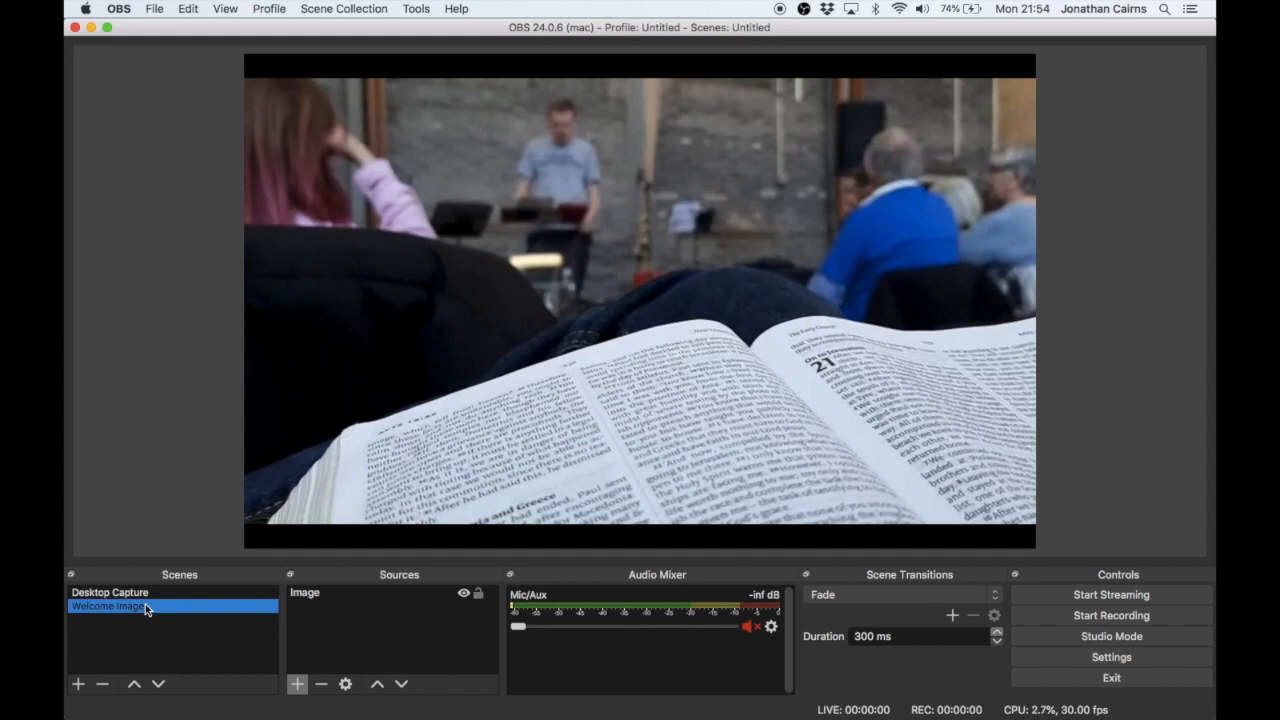
# - Add a Text (FreeType 2) source named "Welcome" to the Welcome Image scene
pyautogui.click(397, 613)
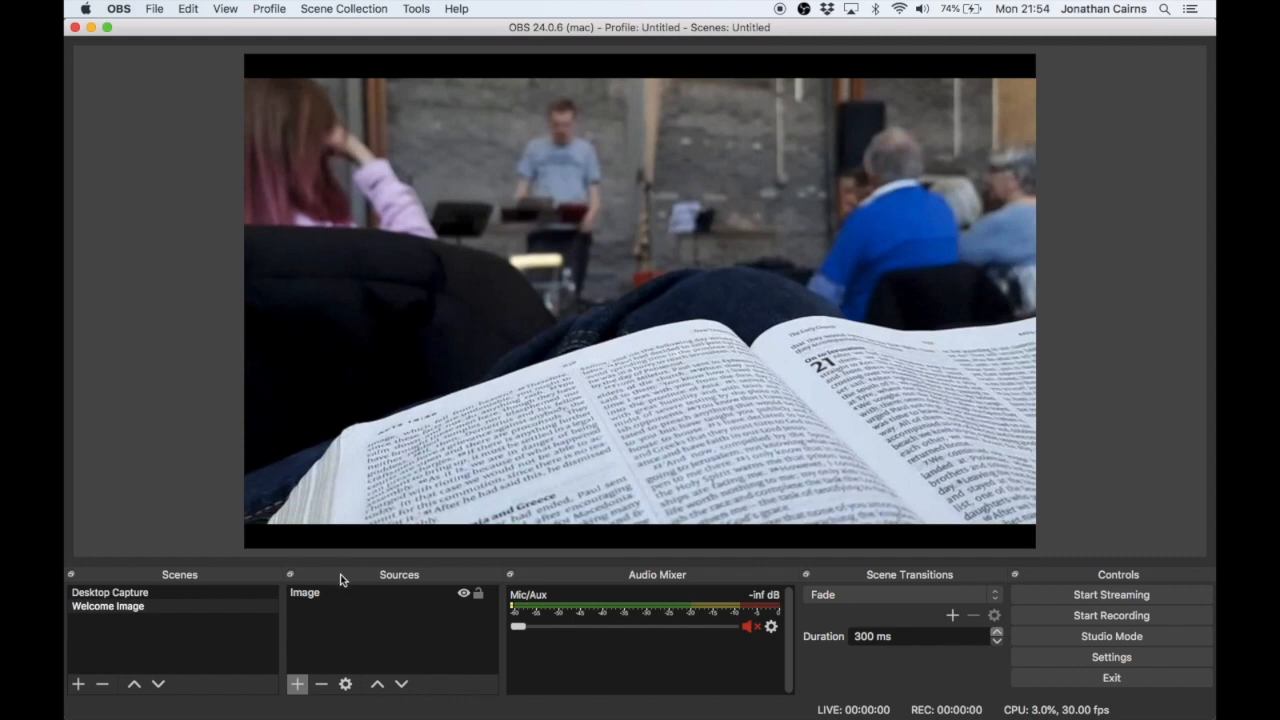
pyautogui.click(299, 684)
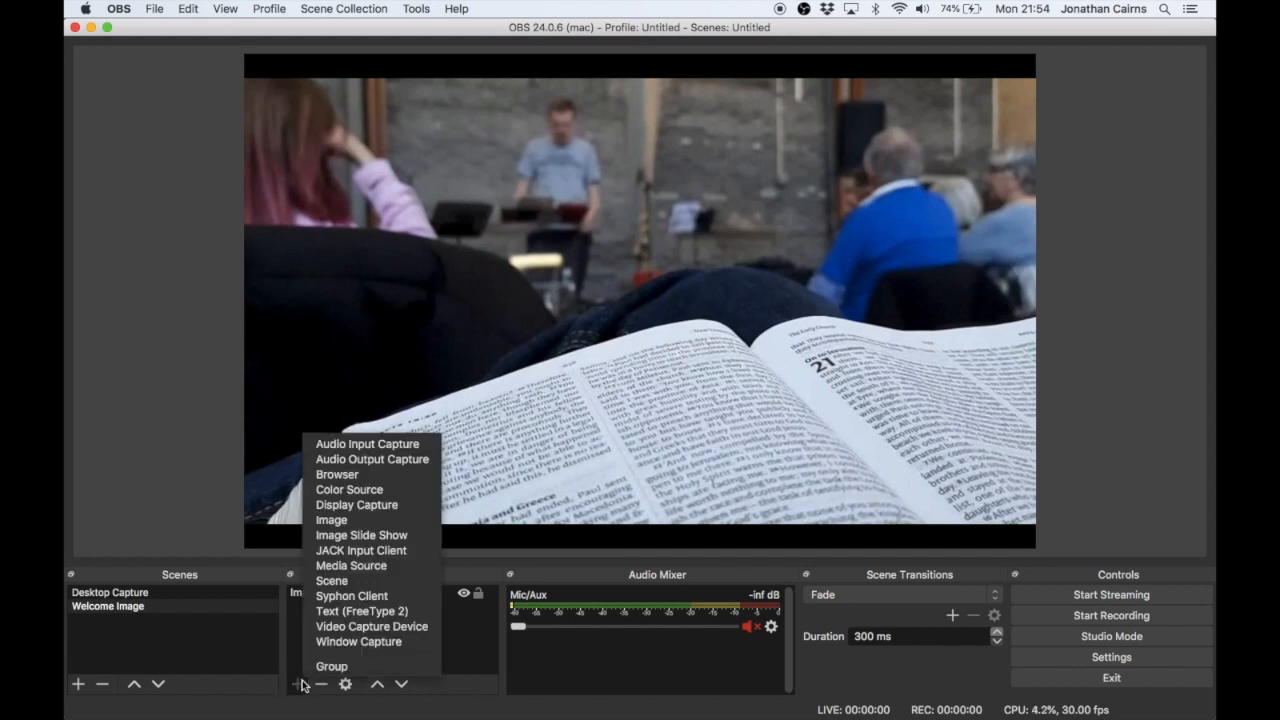
pyautogui.click(375, 613)
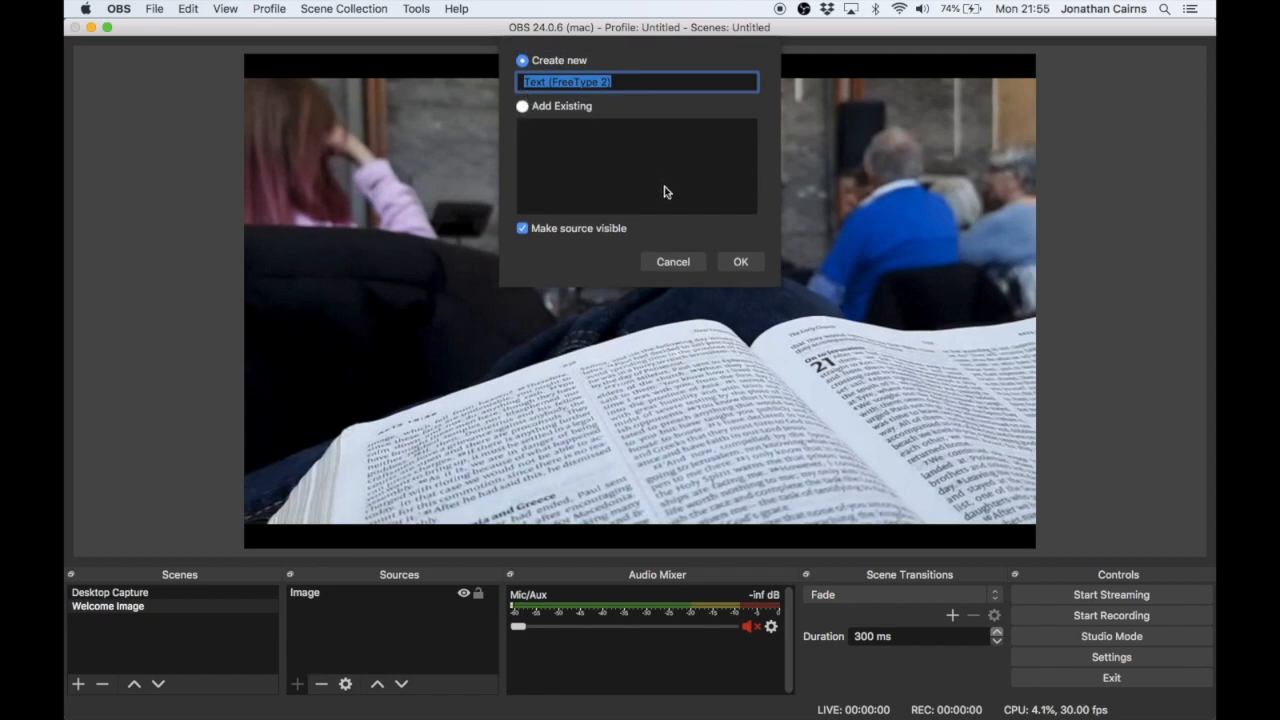
pyautogui.write('Welcome')
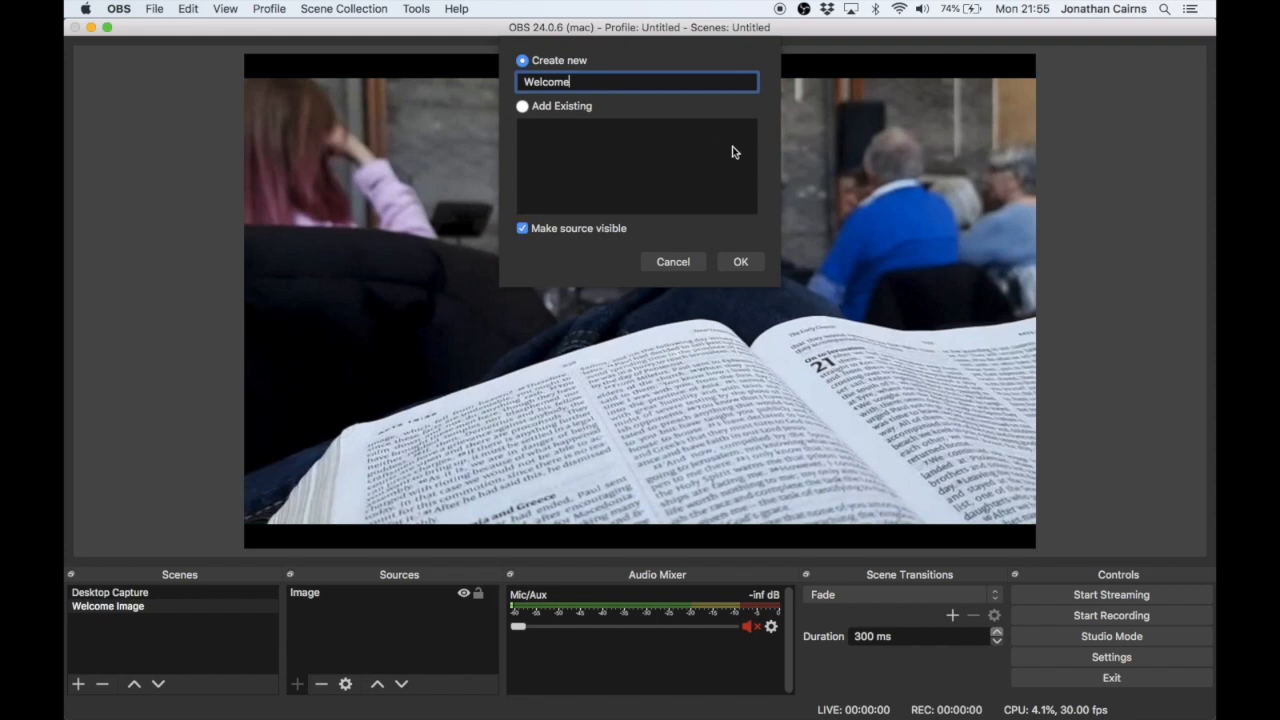
pyautogui.click(741, 262)
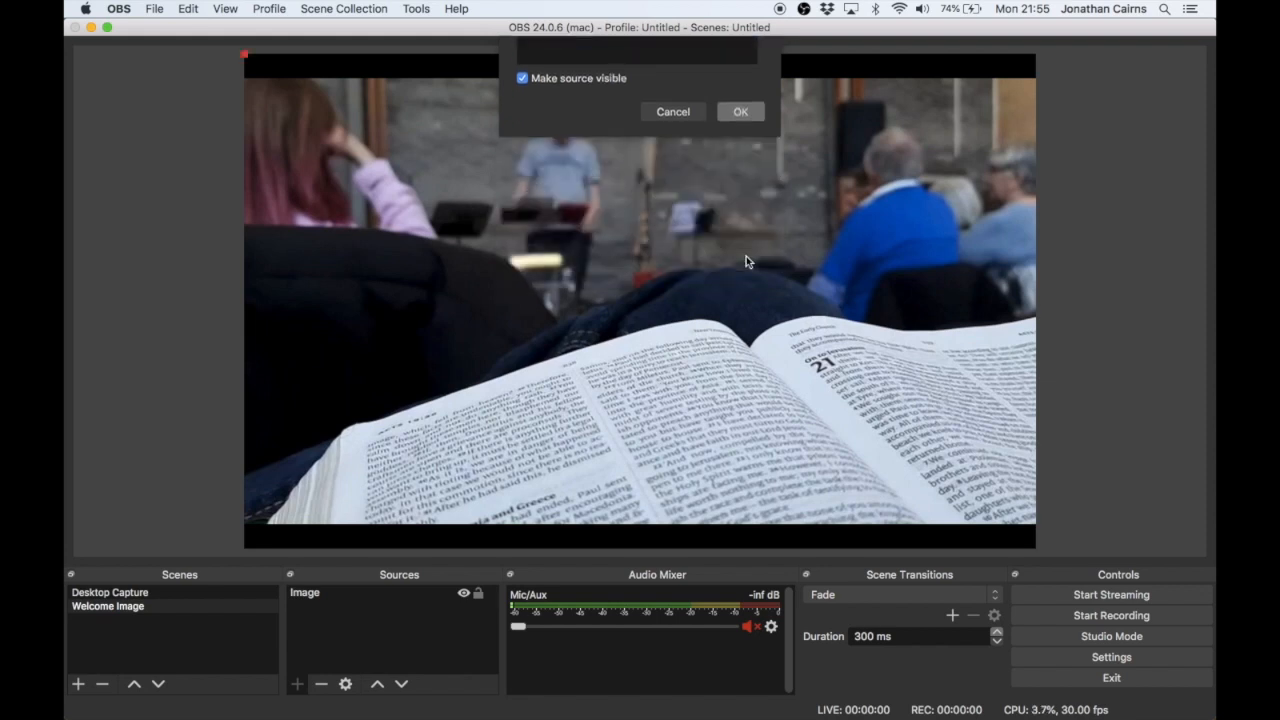
# - Enter "Welcome to Redeemer Church Chester Le Street" as the text of the Welcome source
pyautogui.click(629, 443)
pyautogui.write('Welcome to Redeemer Che')
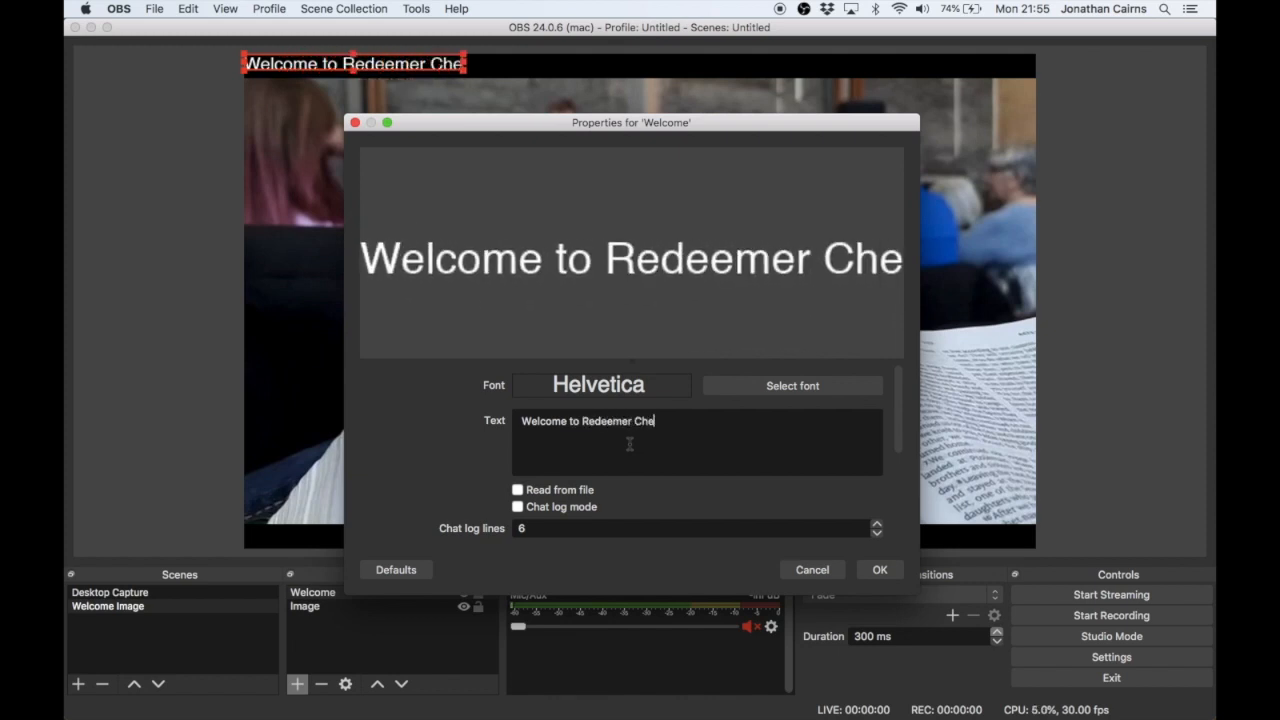
pyautogui.press('BackSpace')
pyautogui.write('urch ')
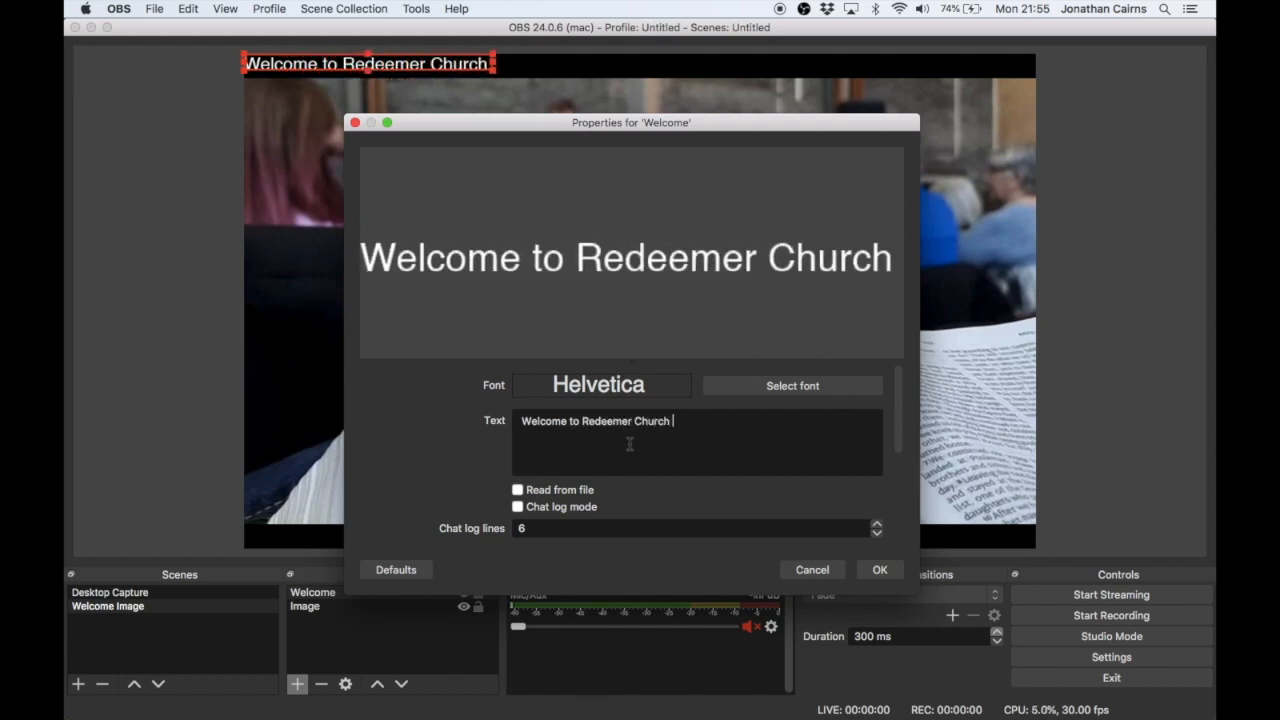
pyautogui.write('Chester Le Street')
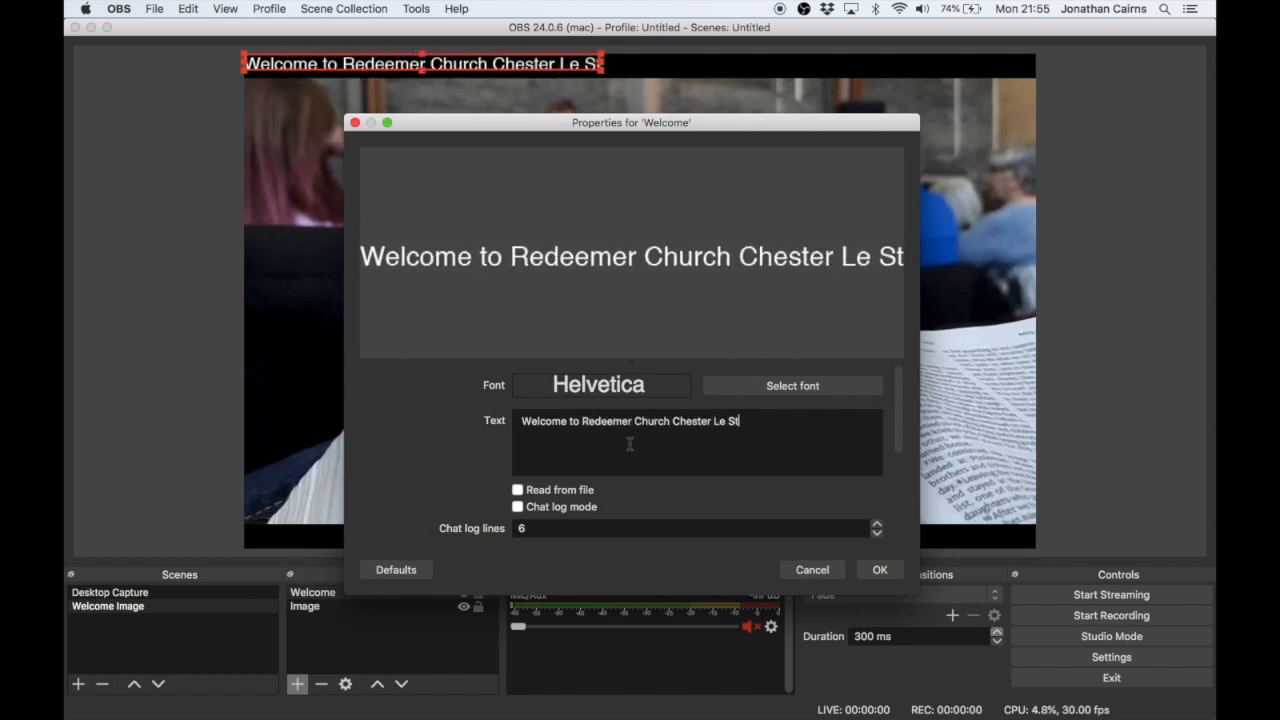
# - Set the Welcome text's font size to 64 in Helvetica Regular and accept the source properties
pyautogui.click(738, 392)
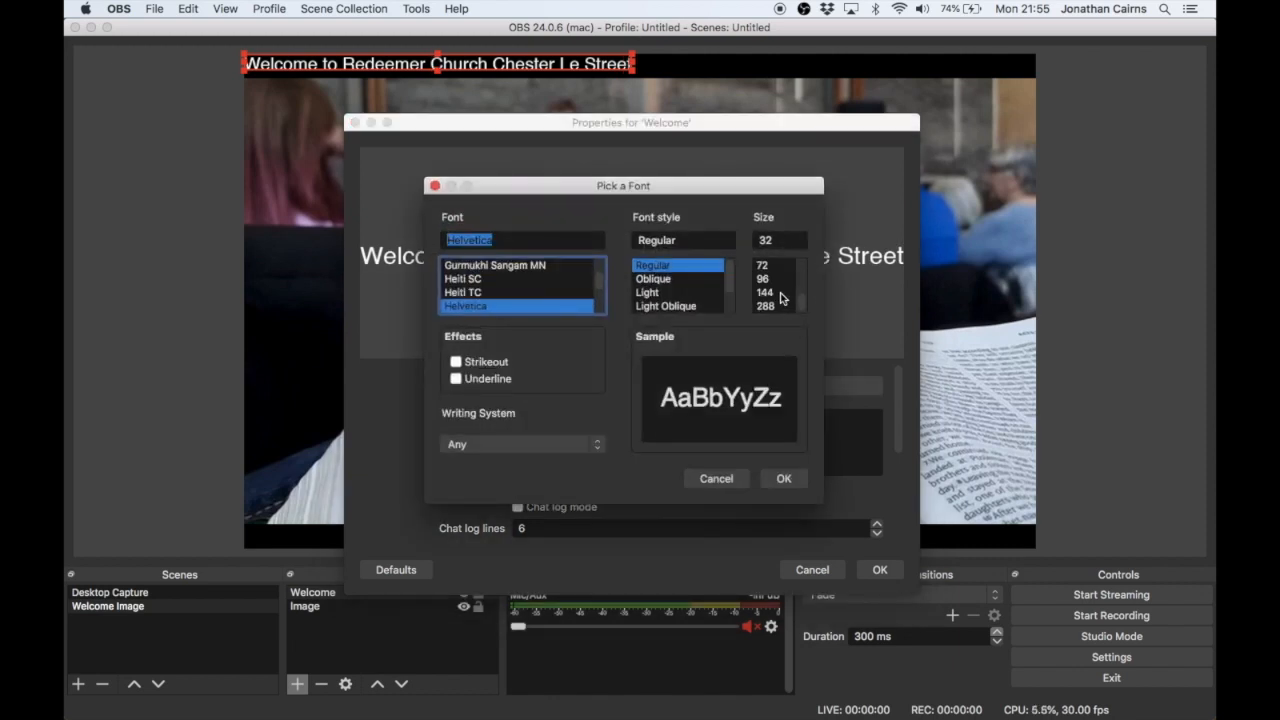
pyautogui.click(781, 295)
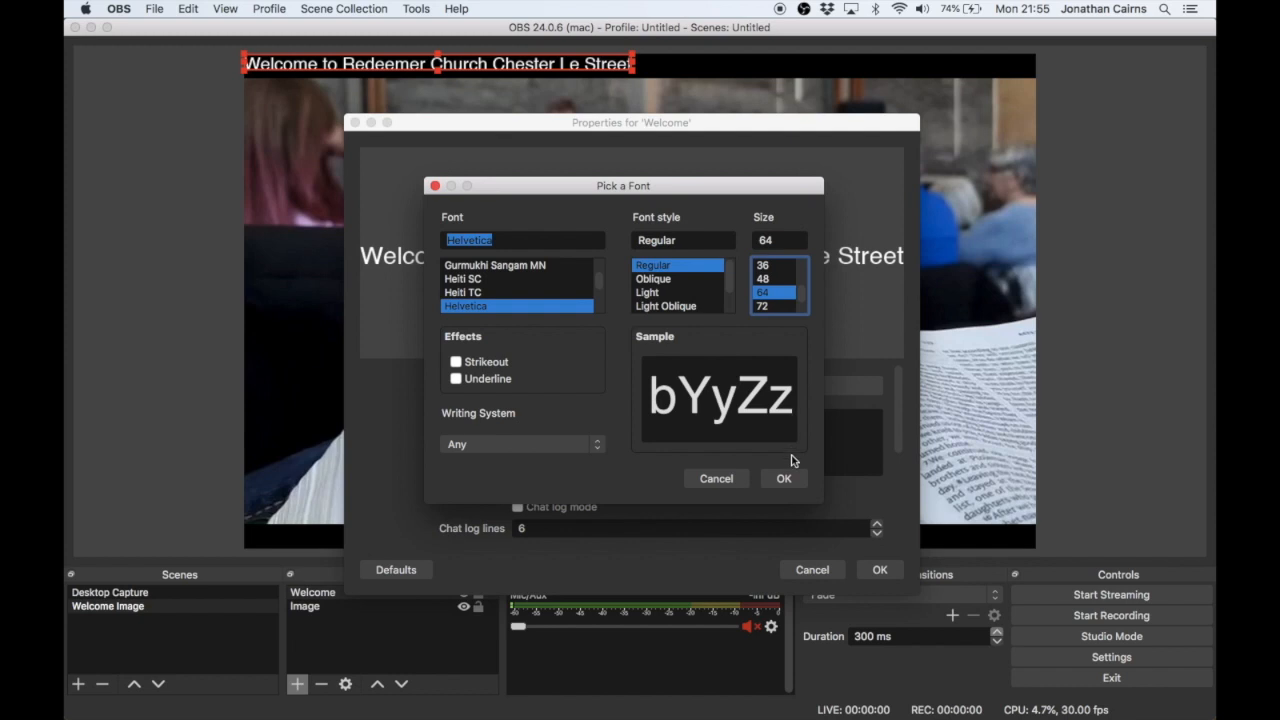
pyautogui.click(786, 481)
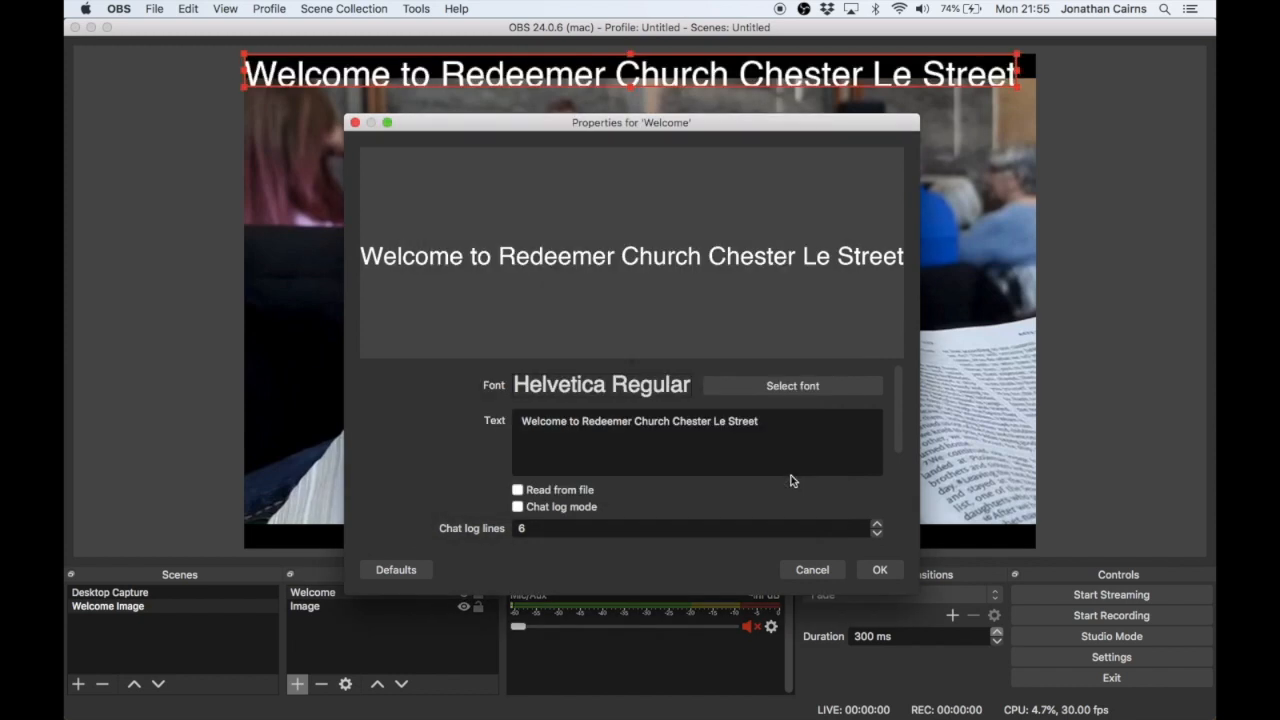
pyautogui.click(870, 569)
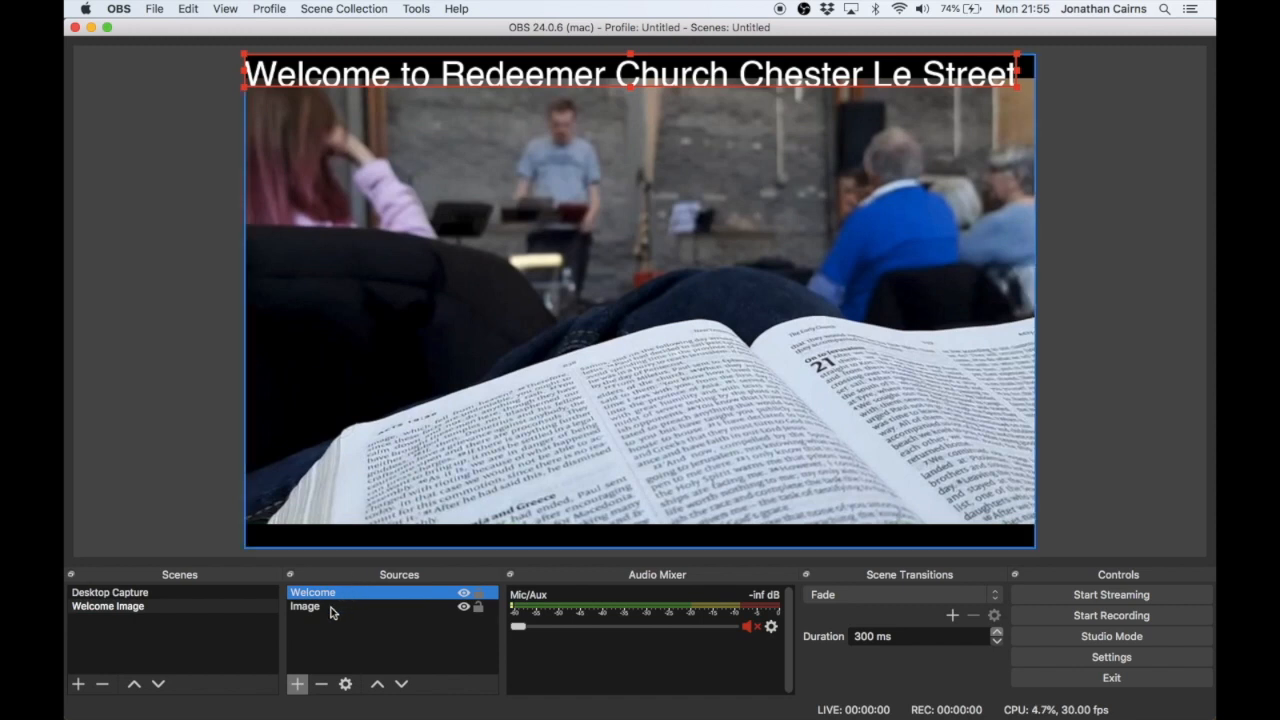
# - Move the Welcome source below Image and back above it, shifting the text down over the middle of the picture
pyautogui.moveTo(336, 597); pyautogui.dragTo(334, 611)
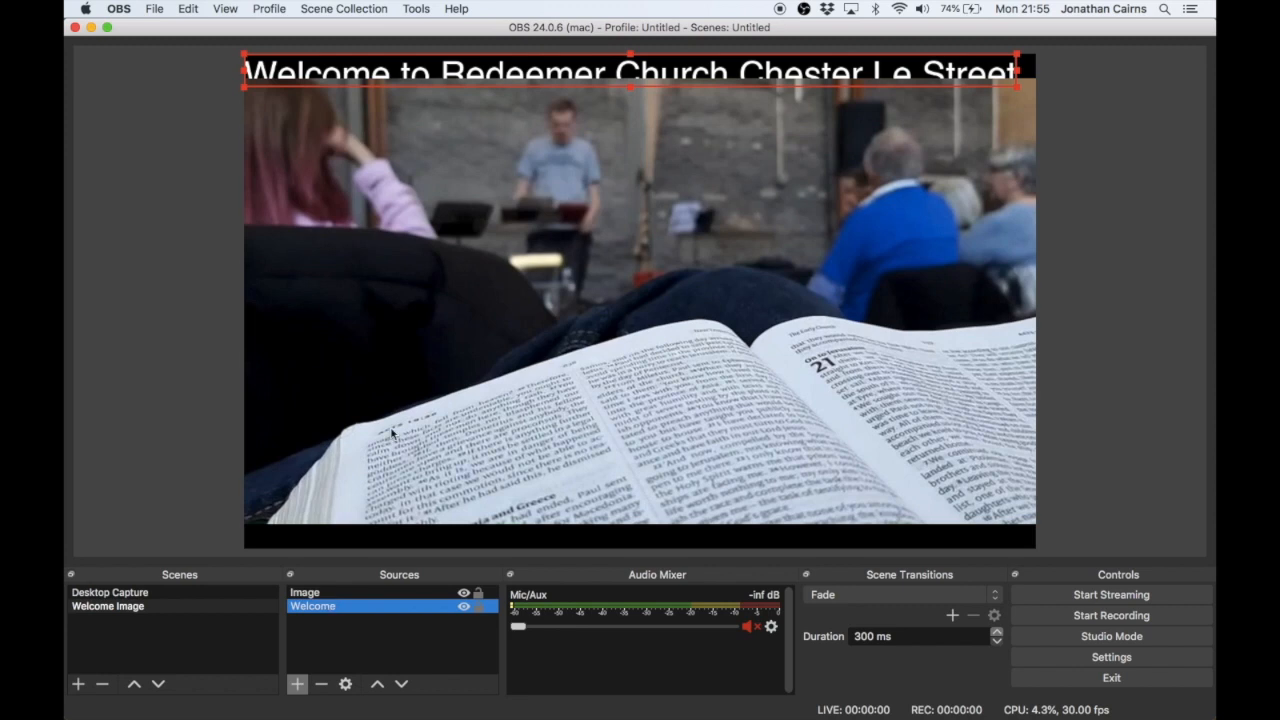
pyautogui.moveTo(579, 67); pyautogui.dragTo(591, 164)
pyautogui.moveTo(337, 606); pyautogui.dragTo(340, 592)
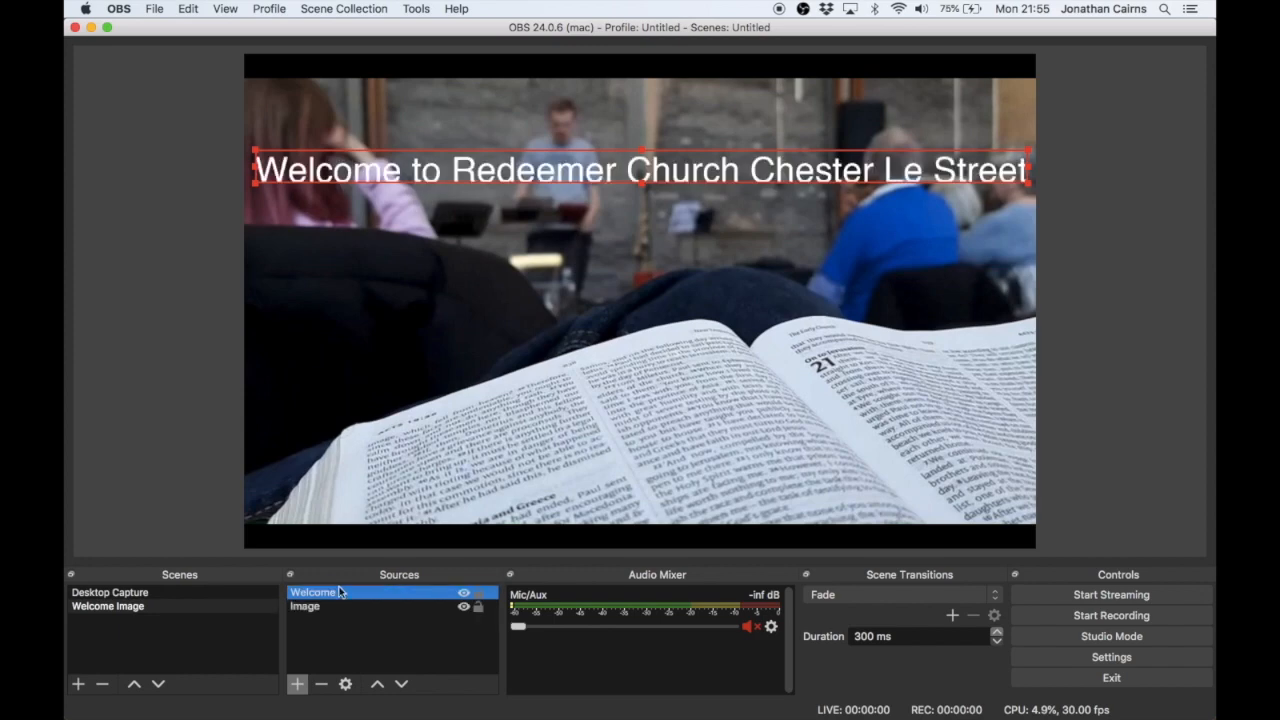
pyautogui.moveTo(605, 184); pyautogui.dragTo(625, 274)
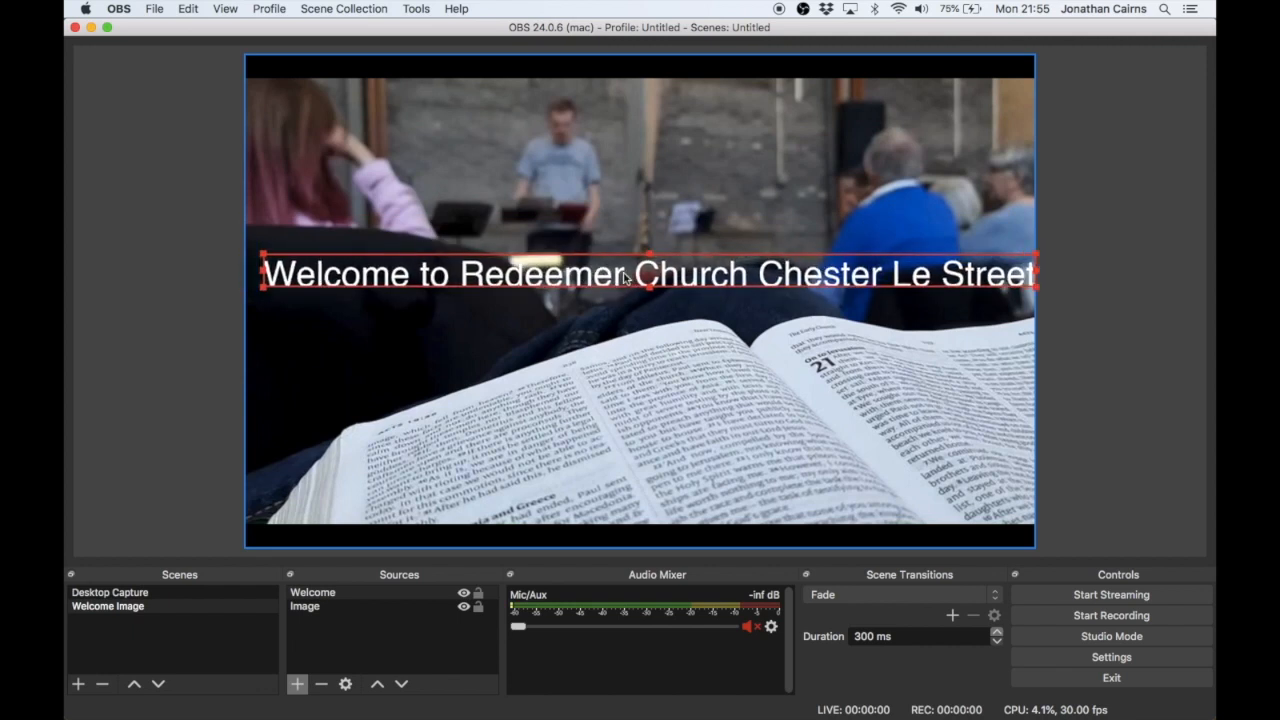
# - Center the Welcome text both vertically and horizontally on the canvas
pyautogui.rightClick(625, 272)
pyautogui.moveTo(721, 317)
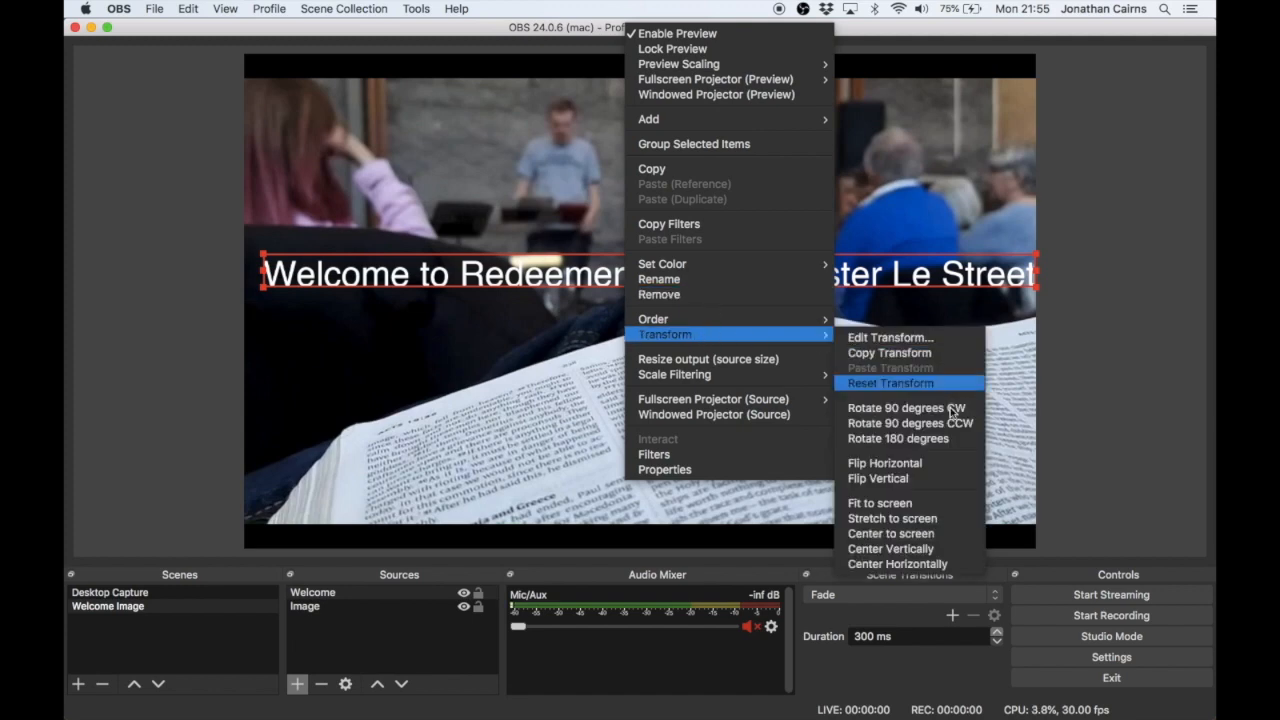
pyautogui.click(916, 549)
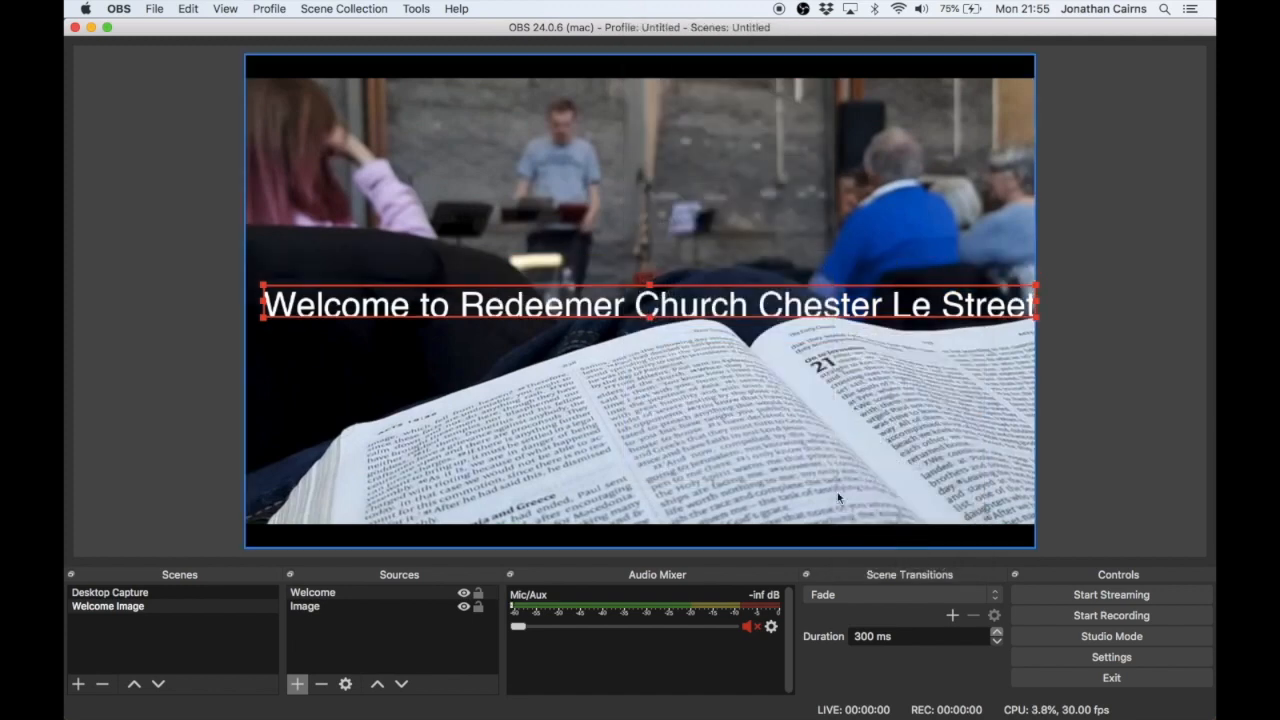
pyautogui.rightClick(747, 304)
pyautogui.moveTo(821, 334)
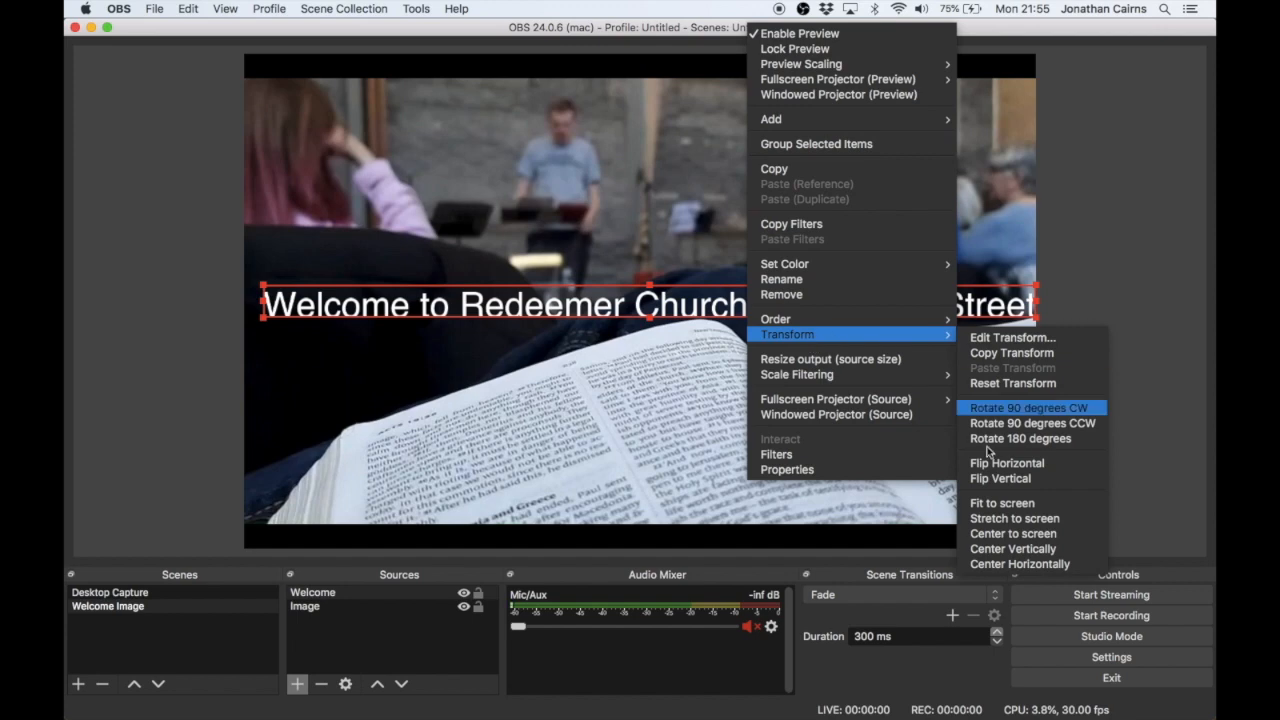
pyautogui.click(1000, 563)
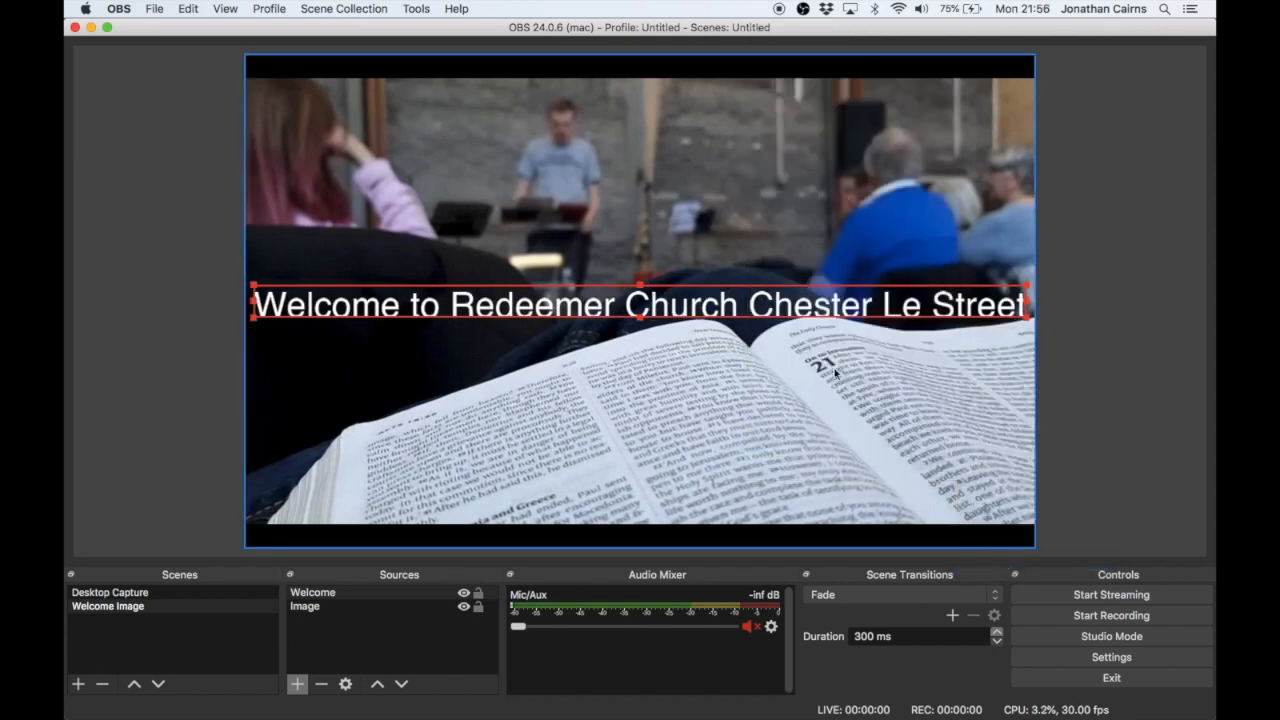
pyautogui.click(781, 218)
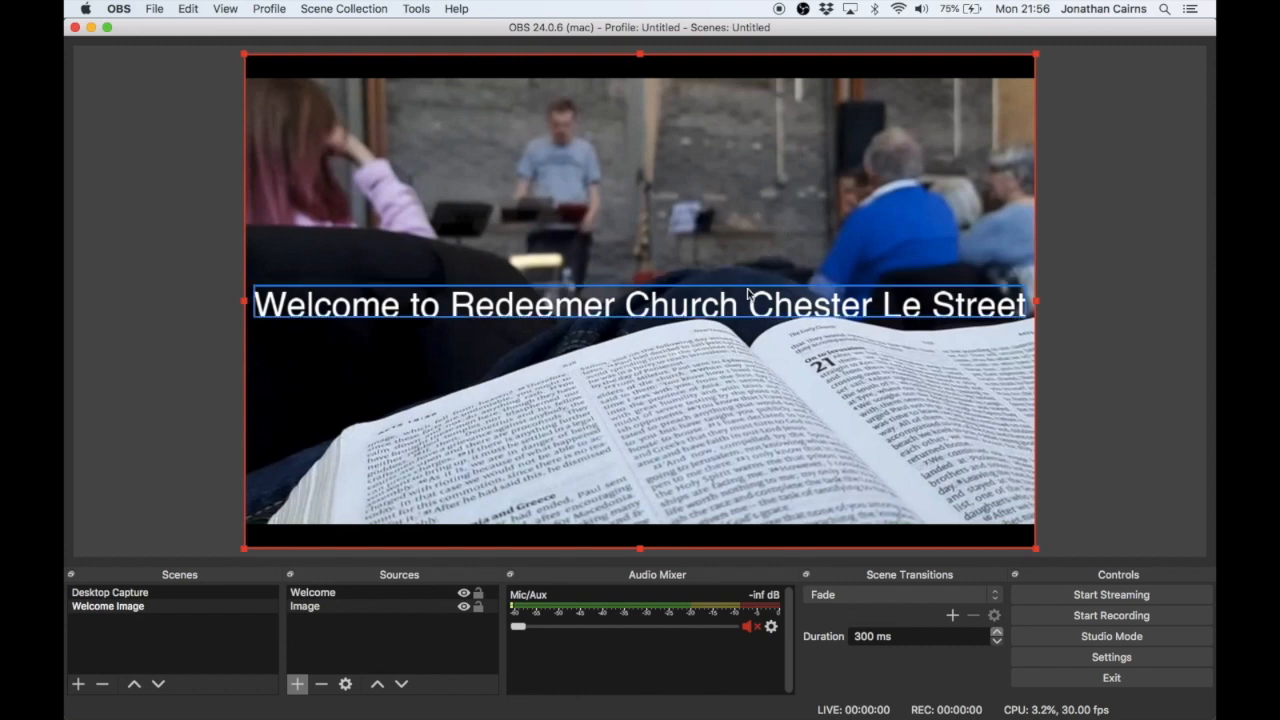
pyautogui.rightClick(521, 306)
pyautogui.click(448, 543)
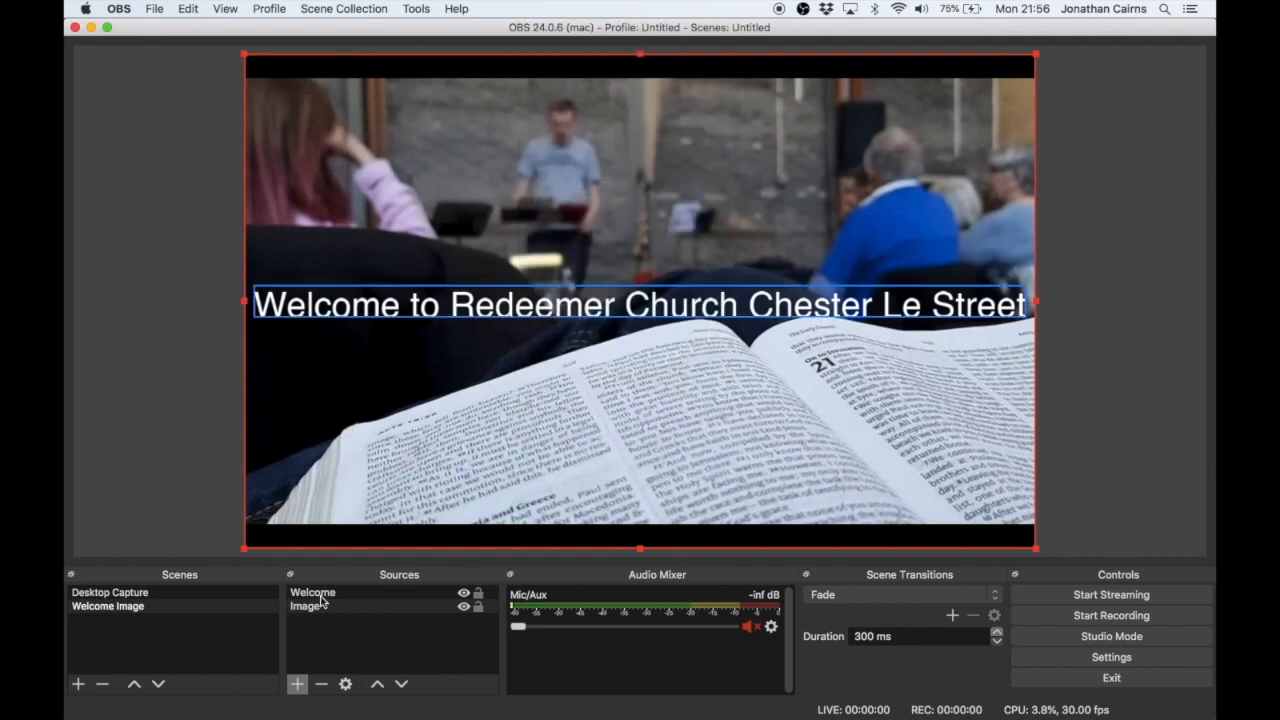
# - Add a new scene named "Countdown Video" and switch back to the Welcome Image scene
pyautogui.click(200, 606)
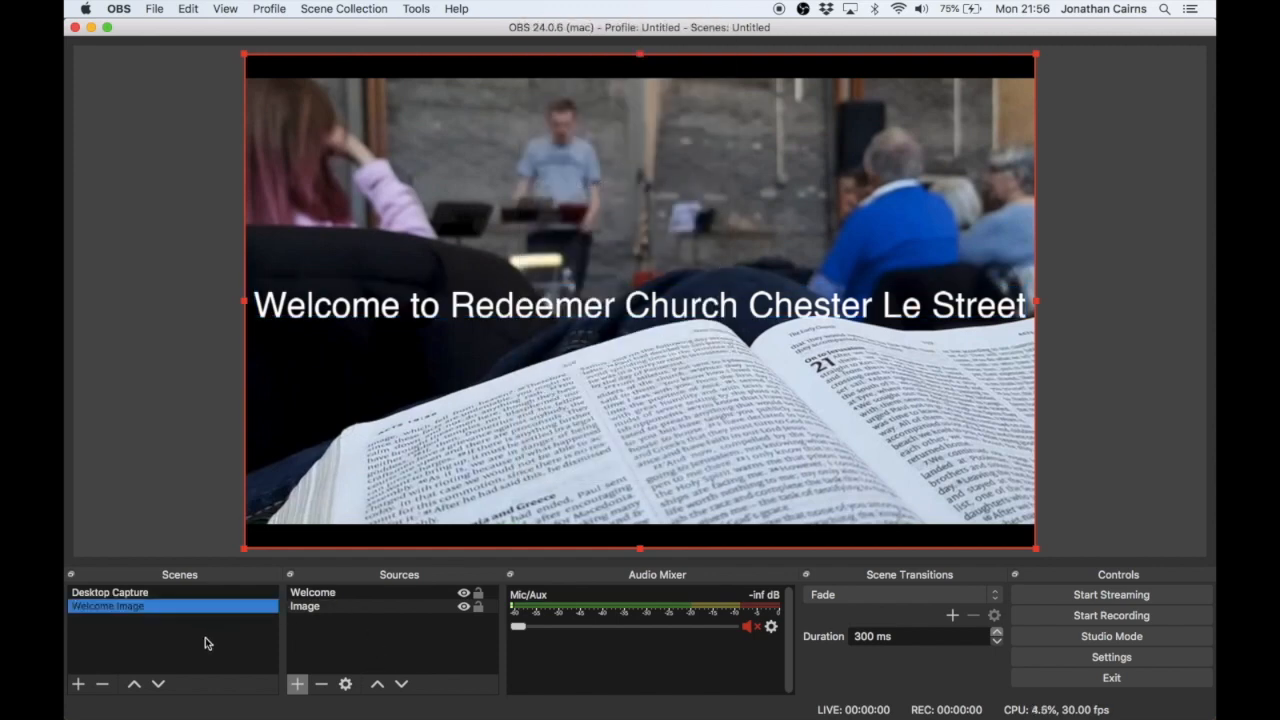
pyautogui.click(78, 685)
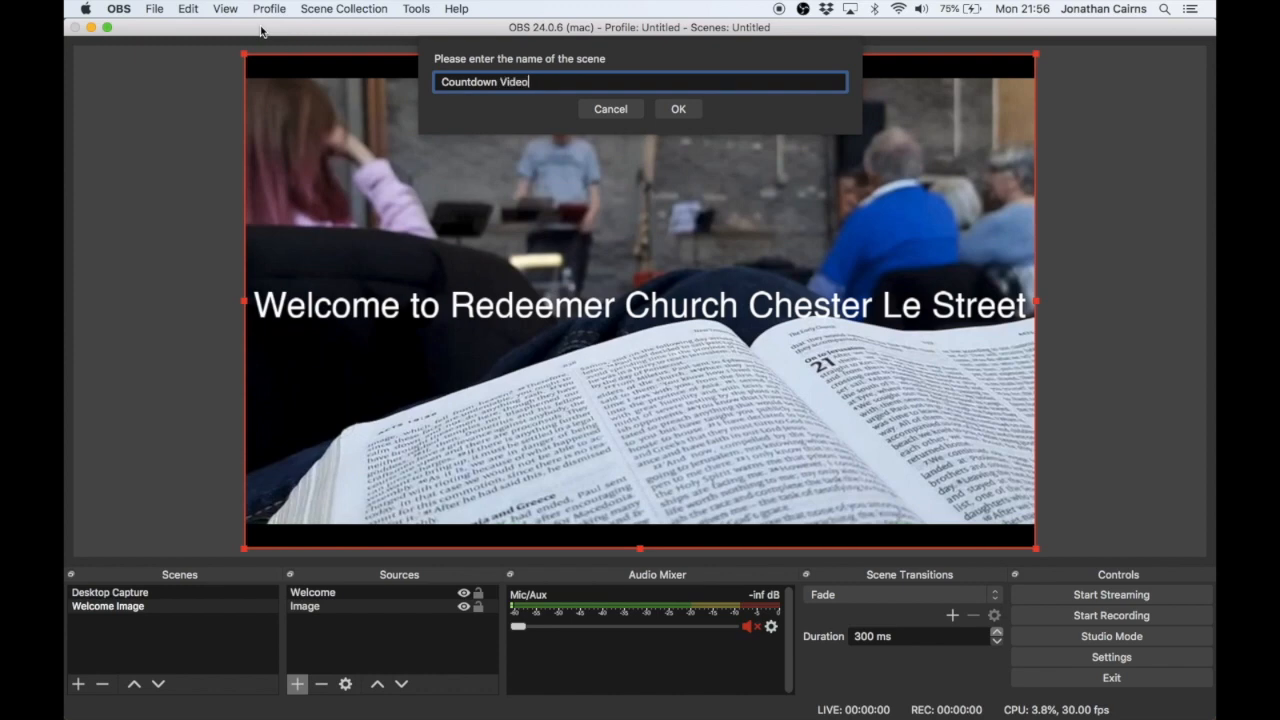
pyautogui.press('Return')
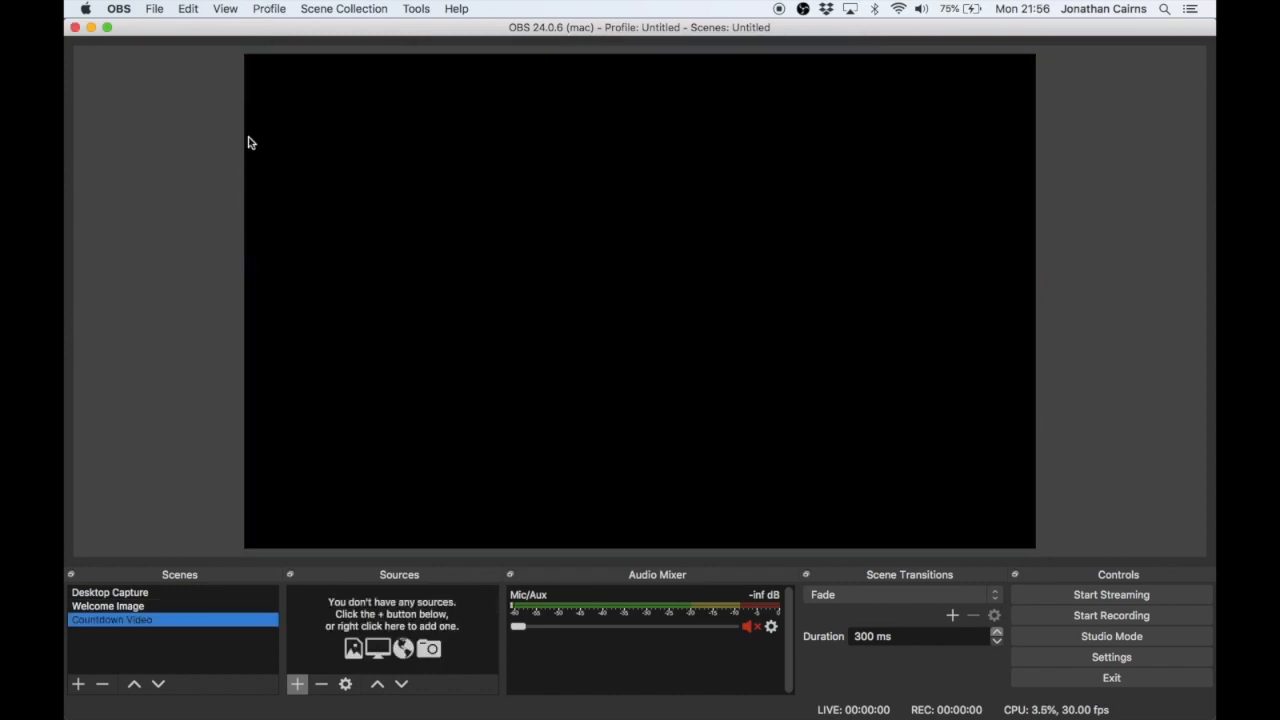
pyautogui.click(230, 607)
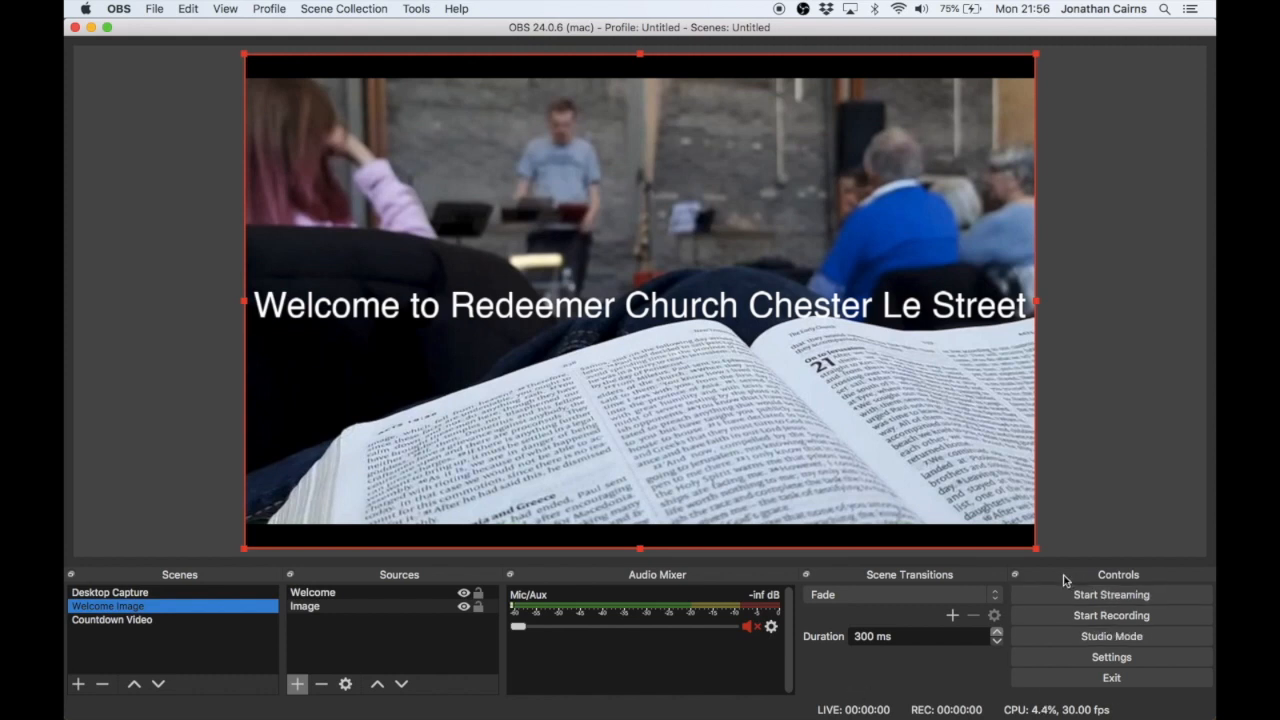
# - Add a Media Source named "Countdown" to the Countdown Video scene
pyautogui.click(252, 620)
pyautogui.click(300, 684)
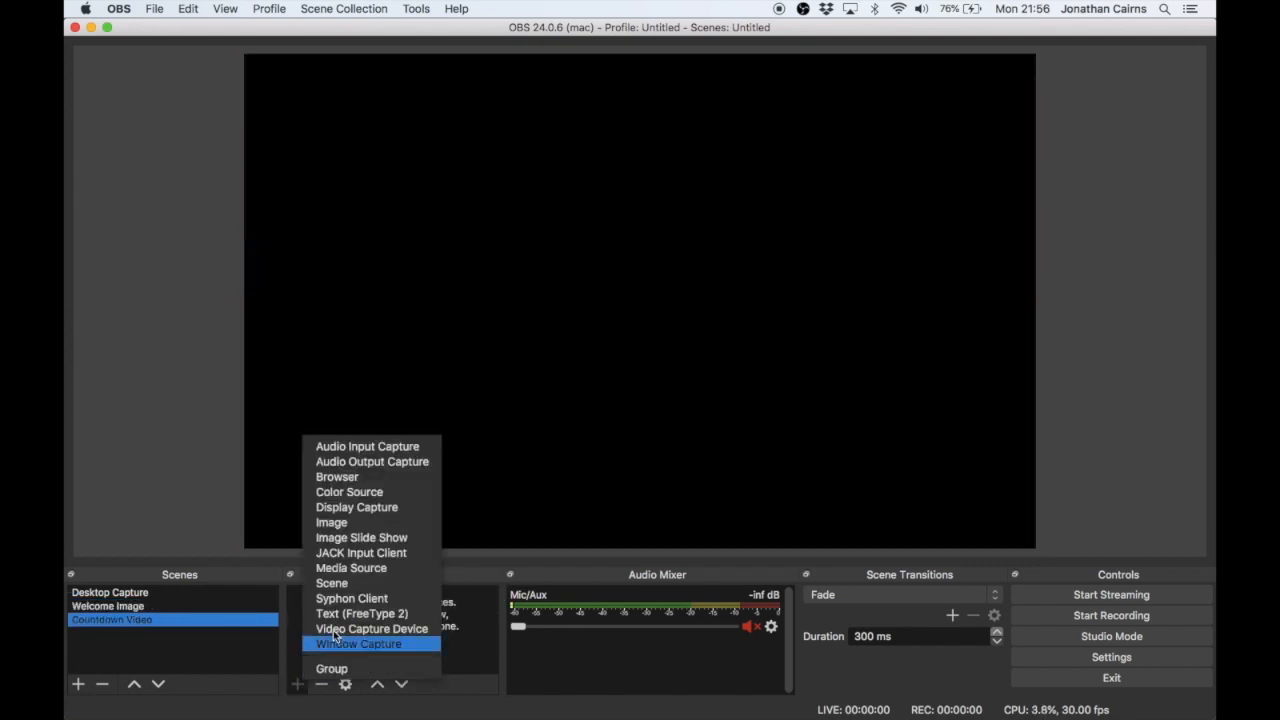
pyautogui.click(388, 570)
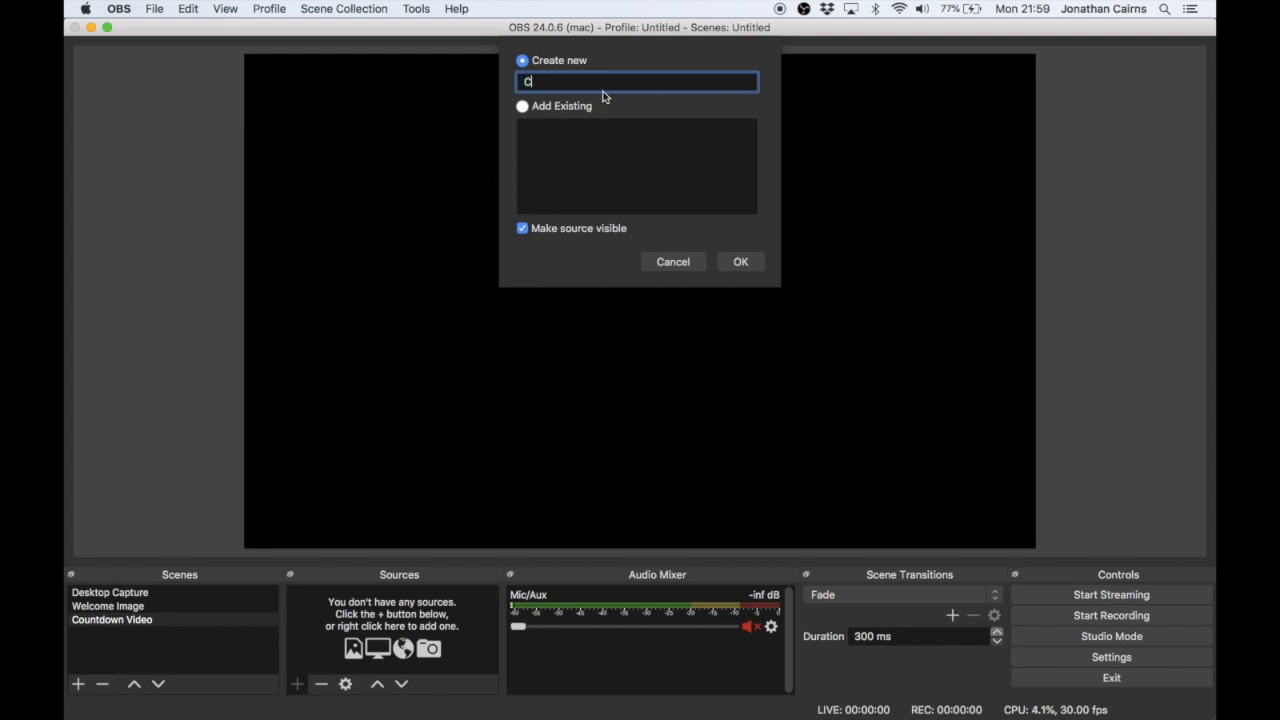
pyautogui.click(737, 256)
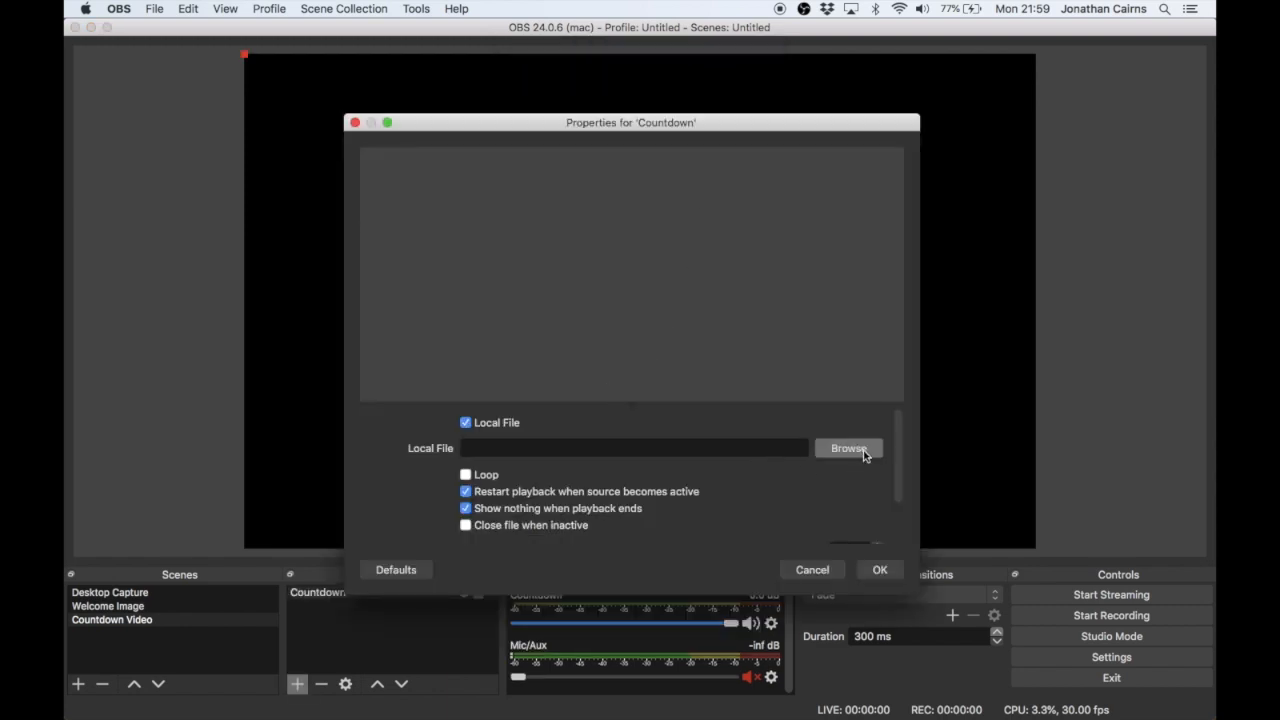
# - Load the 10 Minute Timer with Colorful Backgrounds mp4 from Downloads as the Countdown source's local file and accept the properties
pyautogui.click(863, 455)
pyautogui.scroll(-2, 775, 278)
pyautogui.scroll(-10, 775, 278)
pyautogui.click(645, 340)
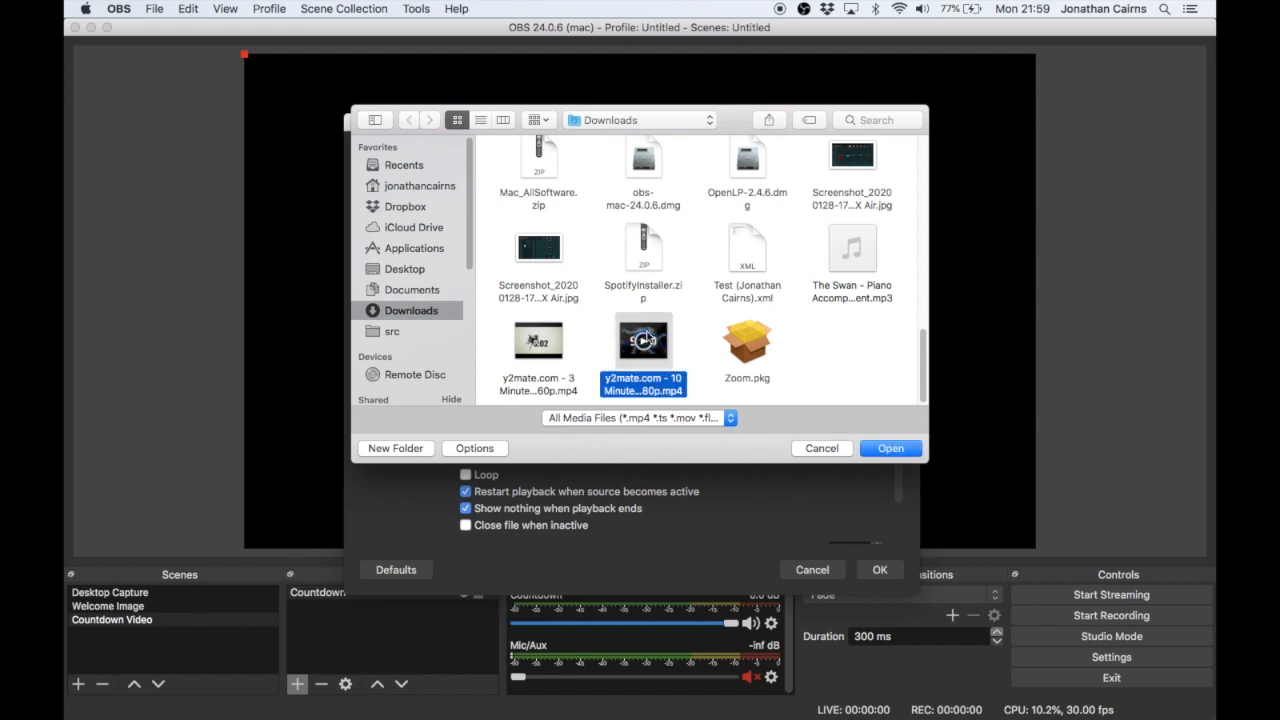
pyautogui.doubleClick(647, 339)
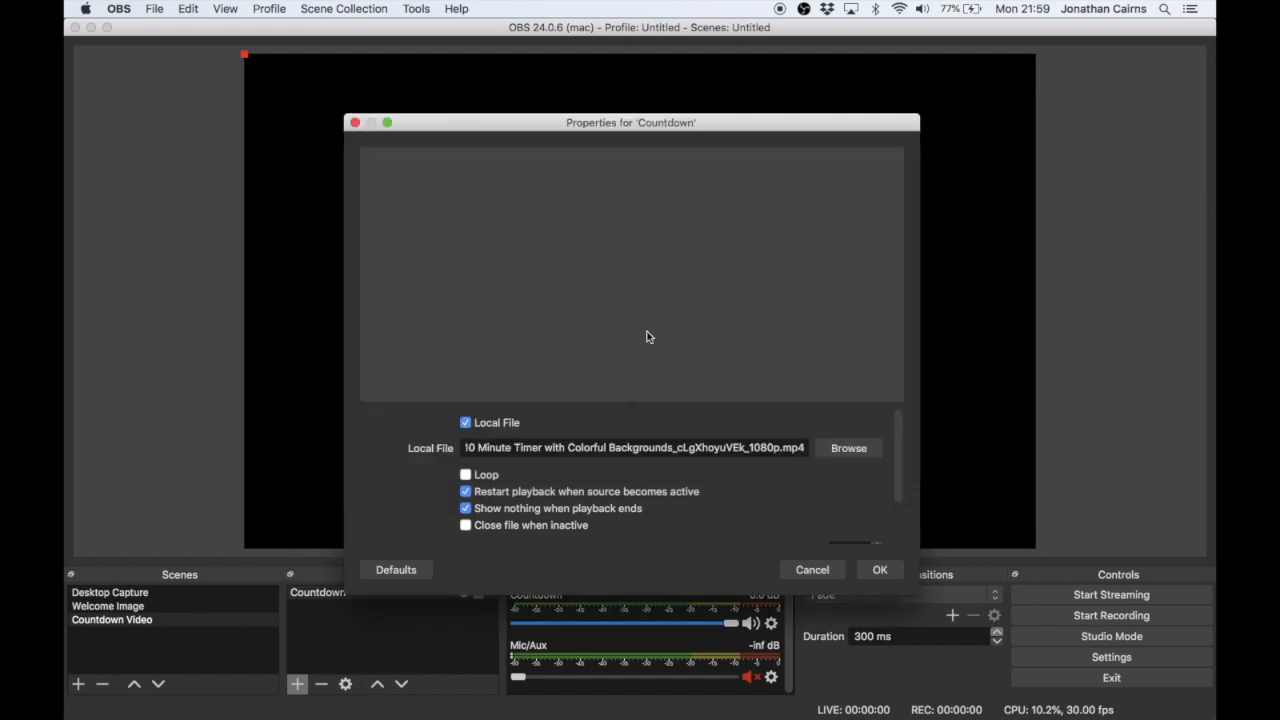
pyautogui.click(880, 571)
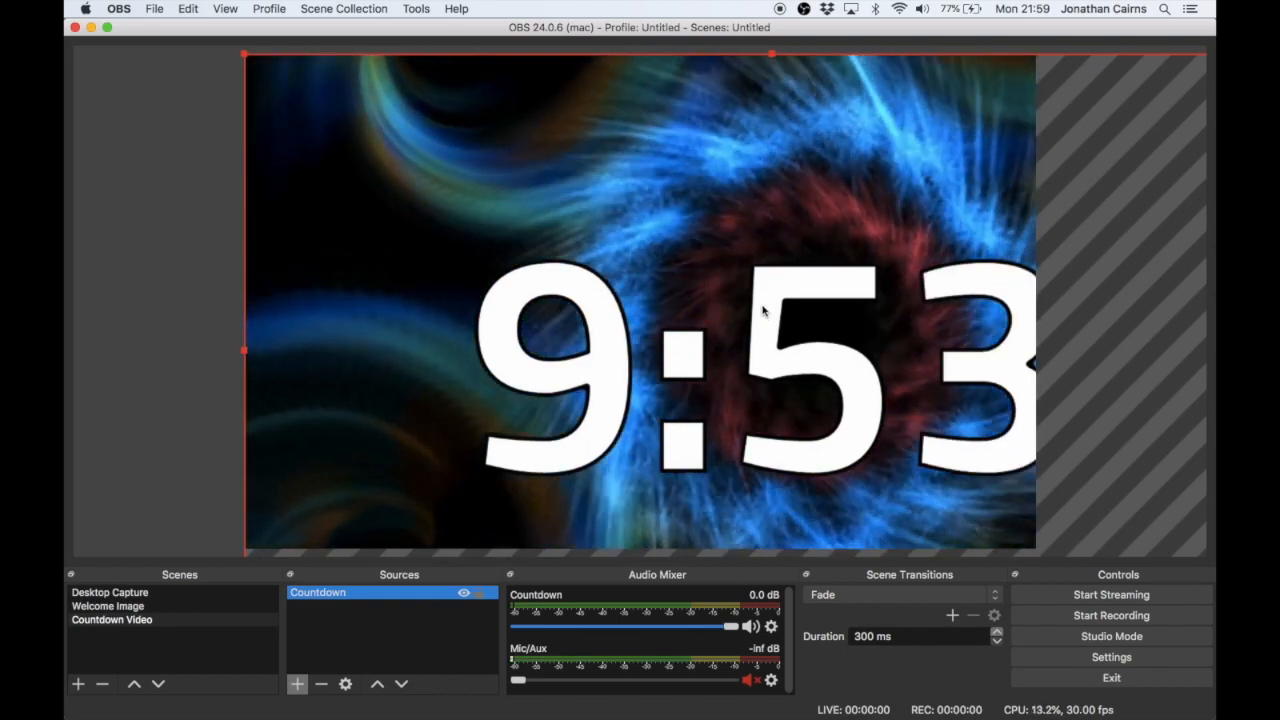
# - Fit the Countdown video to the screen
pyautogui.rightClick(765, 307)
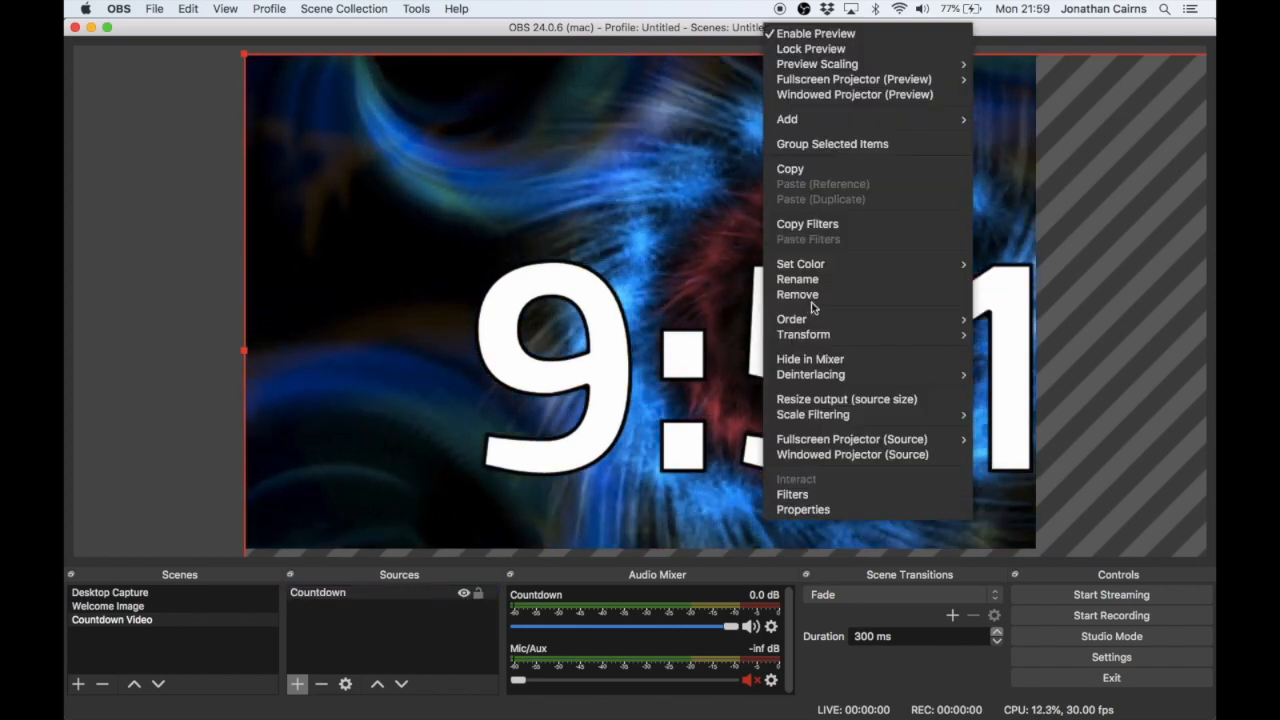
pyautogui.moveTo(858, 334)
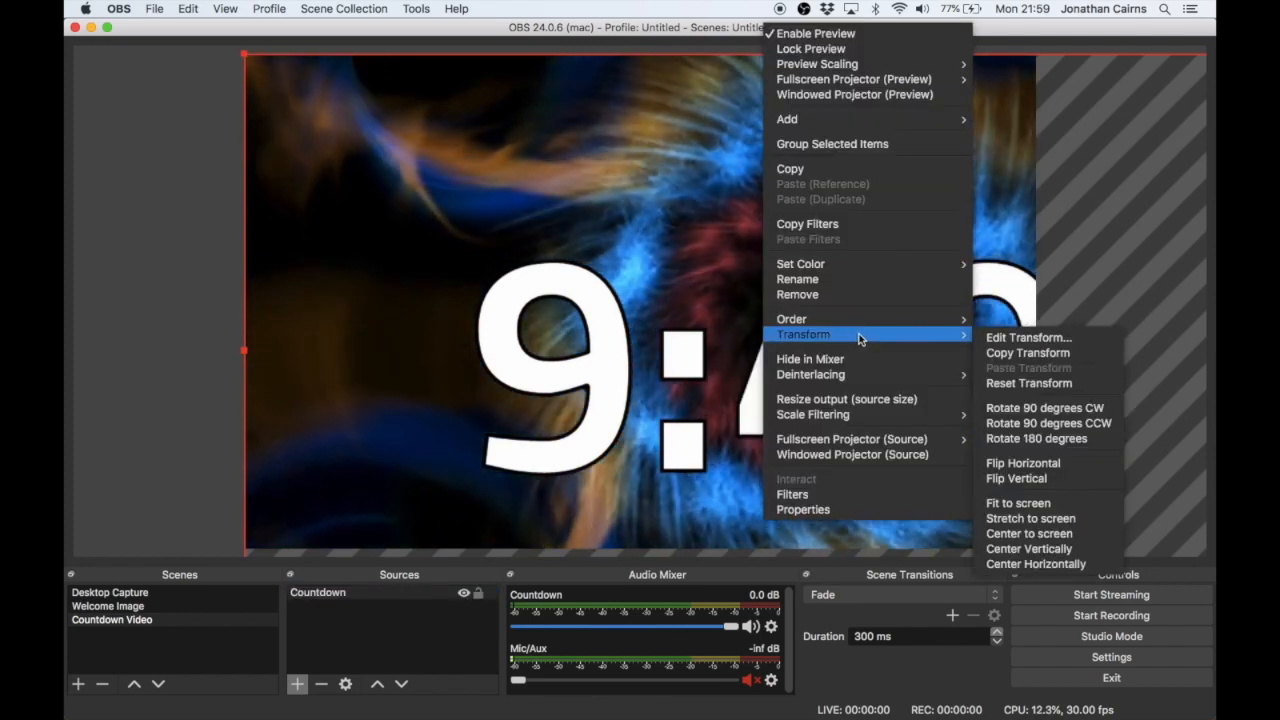
pyautogui.click(1057, 503)
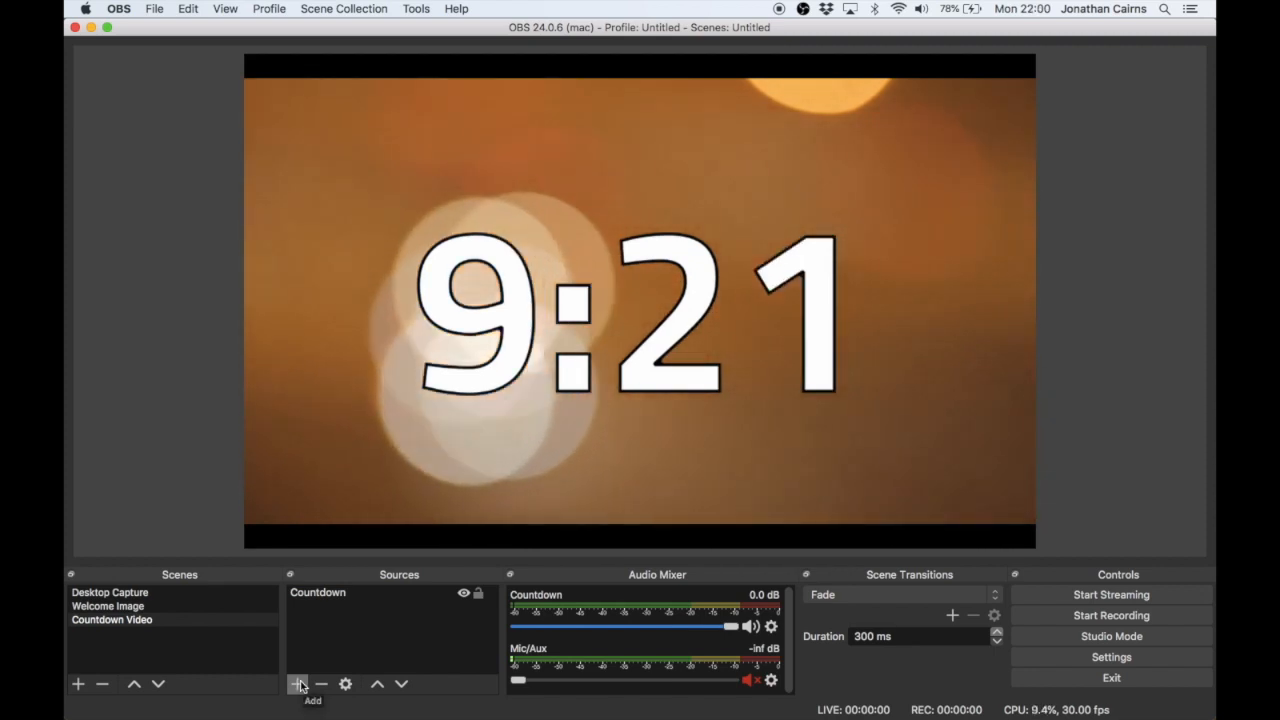
# - Add a second Media Source named "Glory" to the Countdown Video scene
pyautogui.click(300, 685)
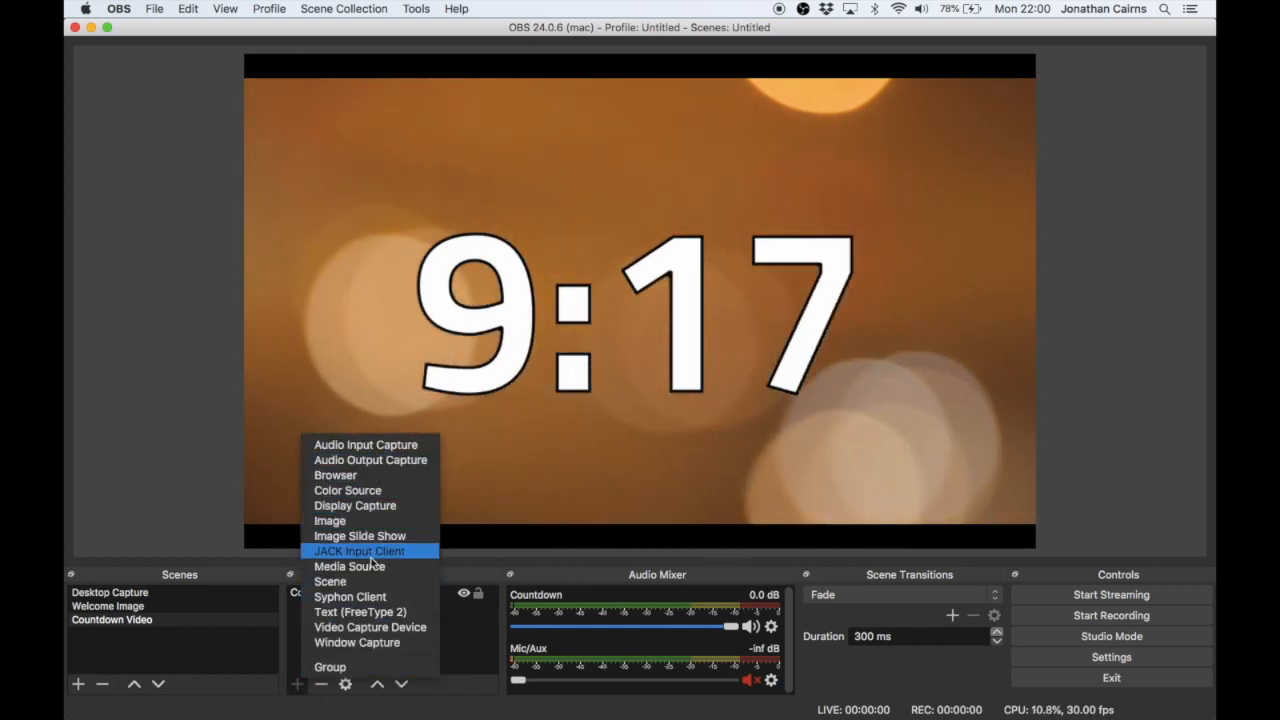
pyautogui.click(380, 566)
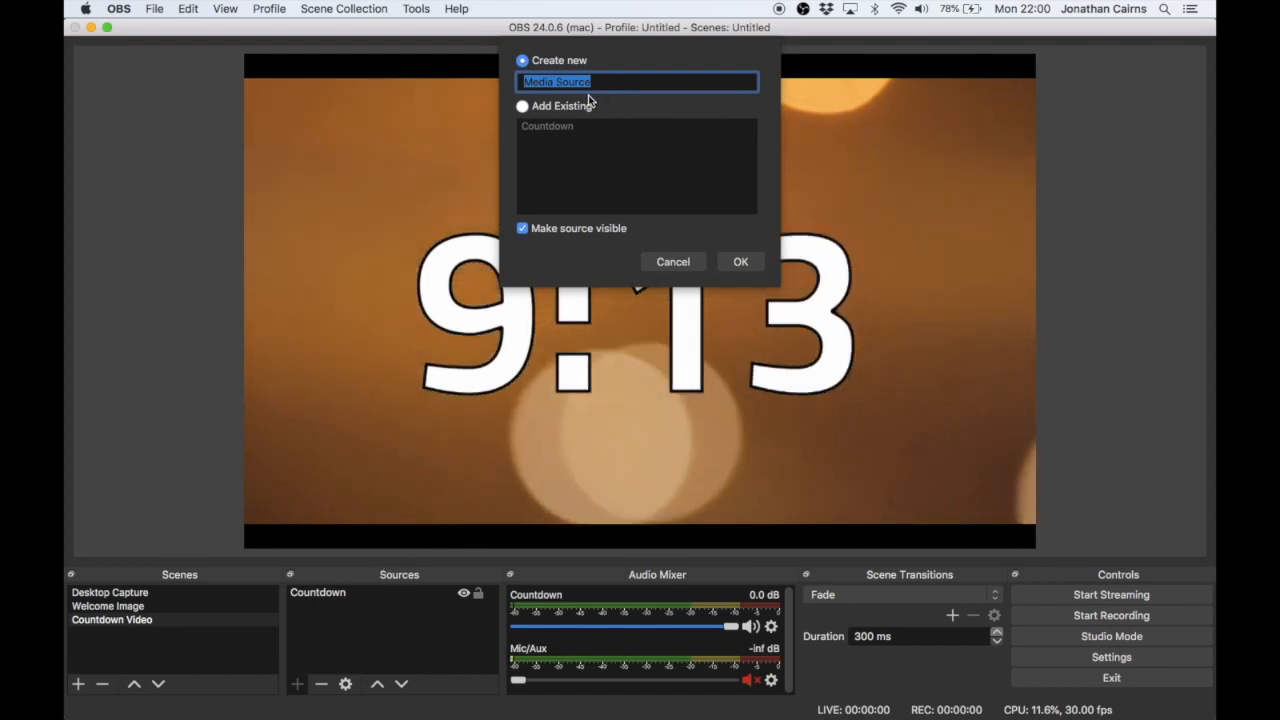
pyautogui.write('Glory')
pyautogui.press('Return')
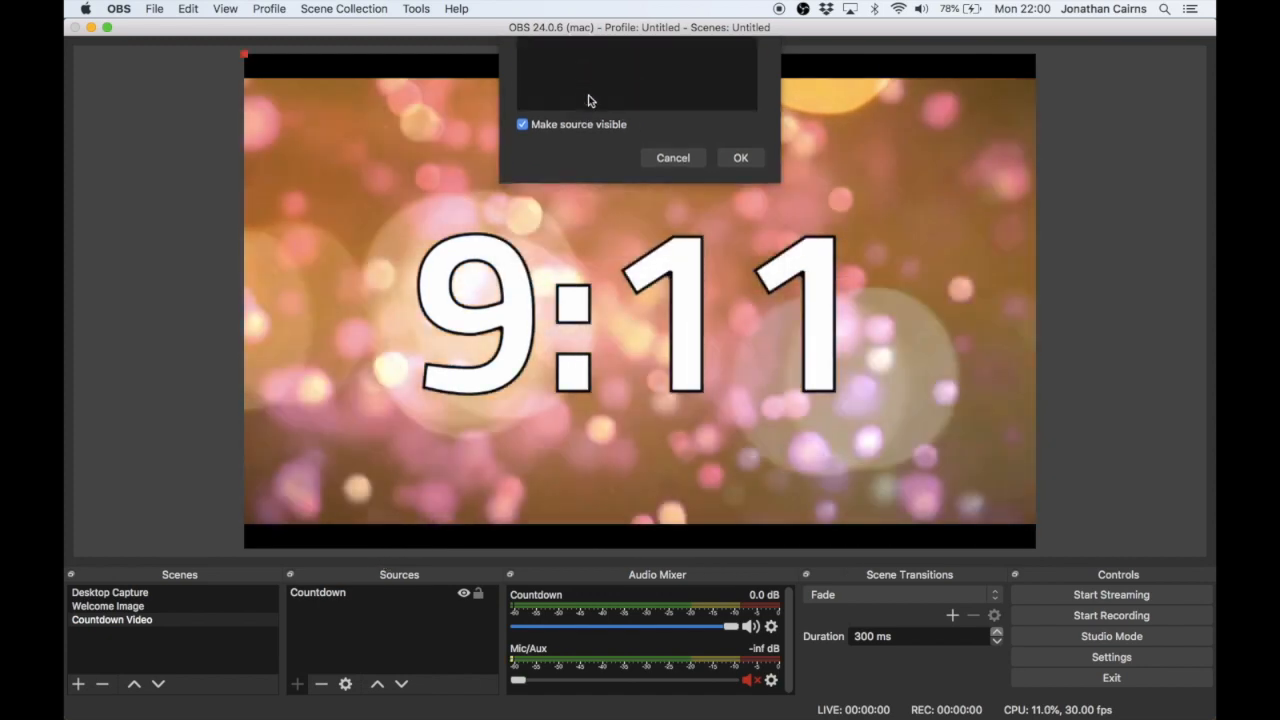
# - Load Glory (Instrumental).mp3 from Downloads as the Glory source's local file, enable looping and accept the properties
pyautogui.click(848, 448)
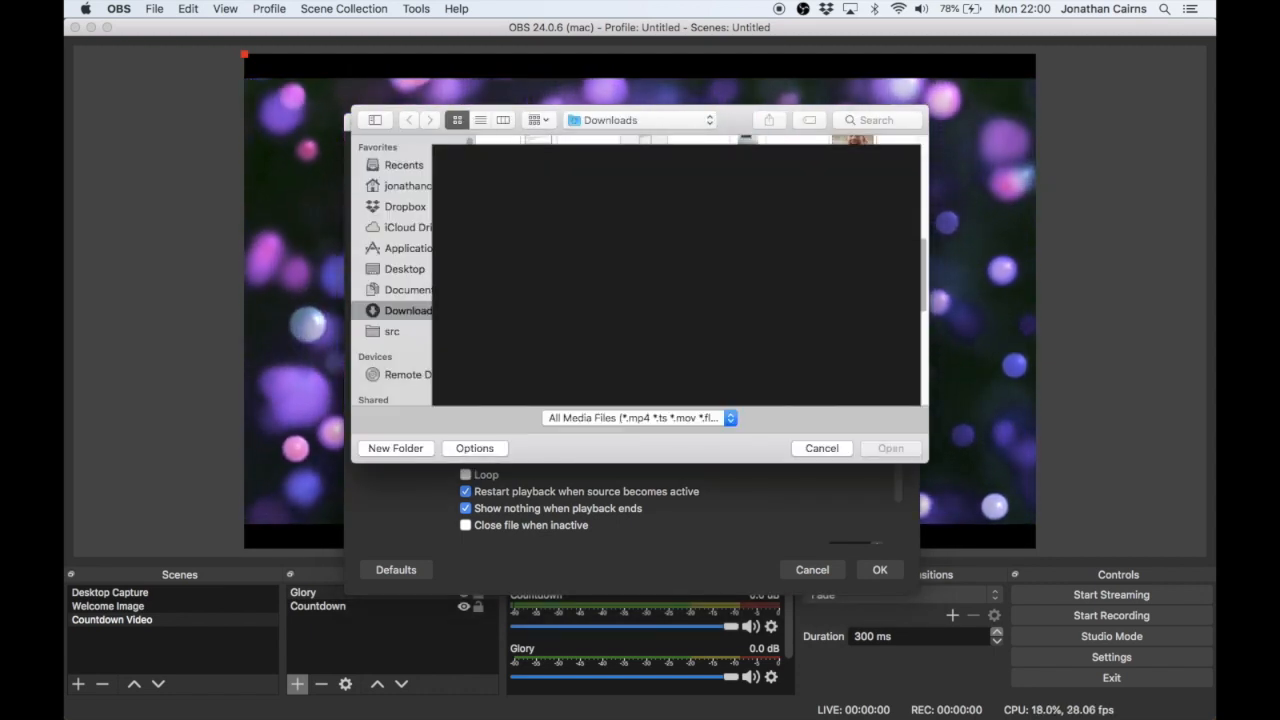
pyautogui.doubleClick(723, 338)
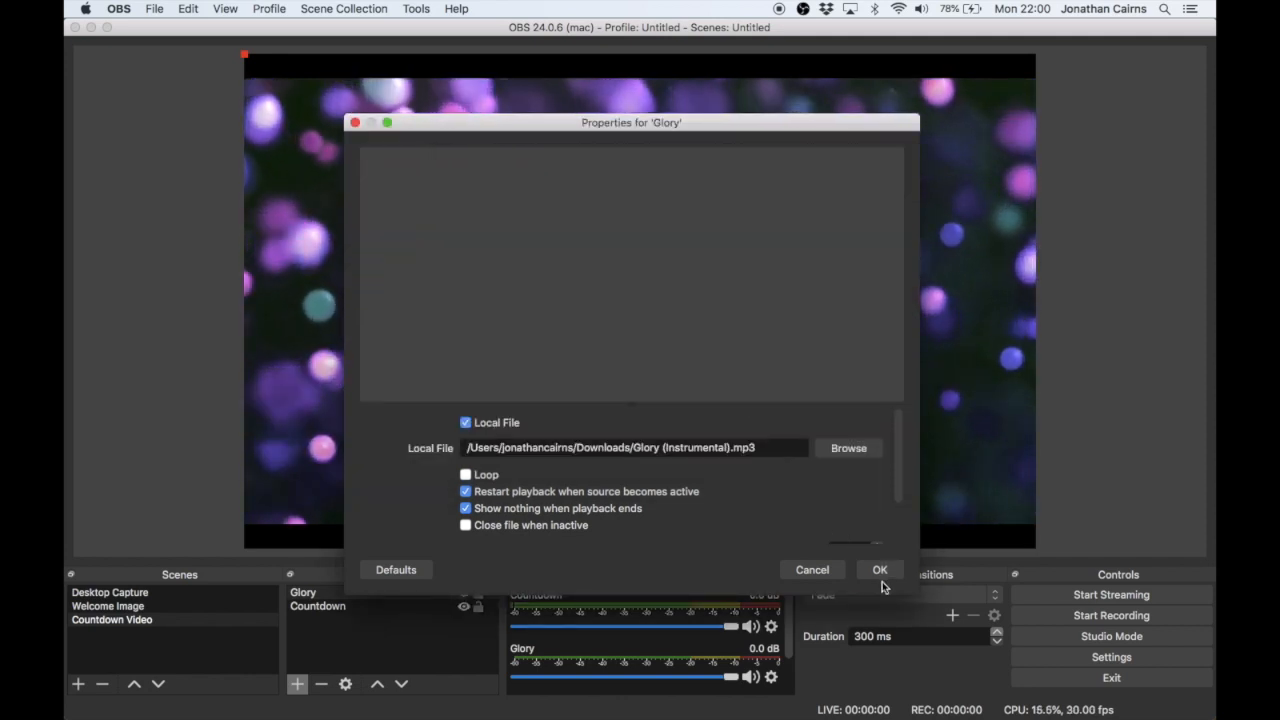
pyautogui.click(466, 476)
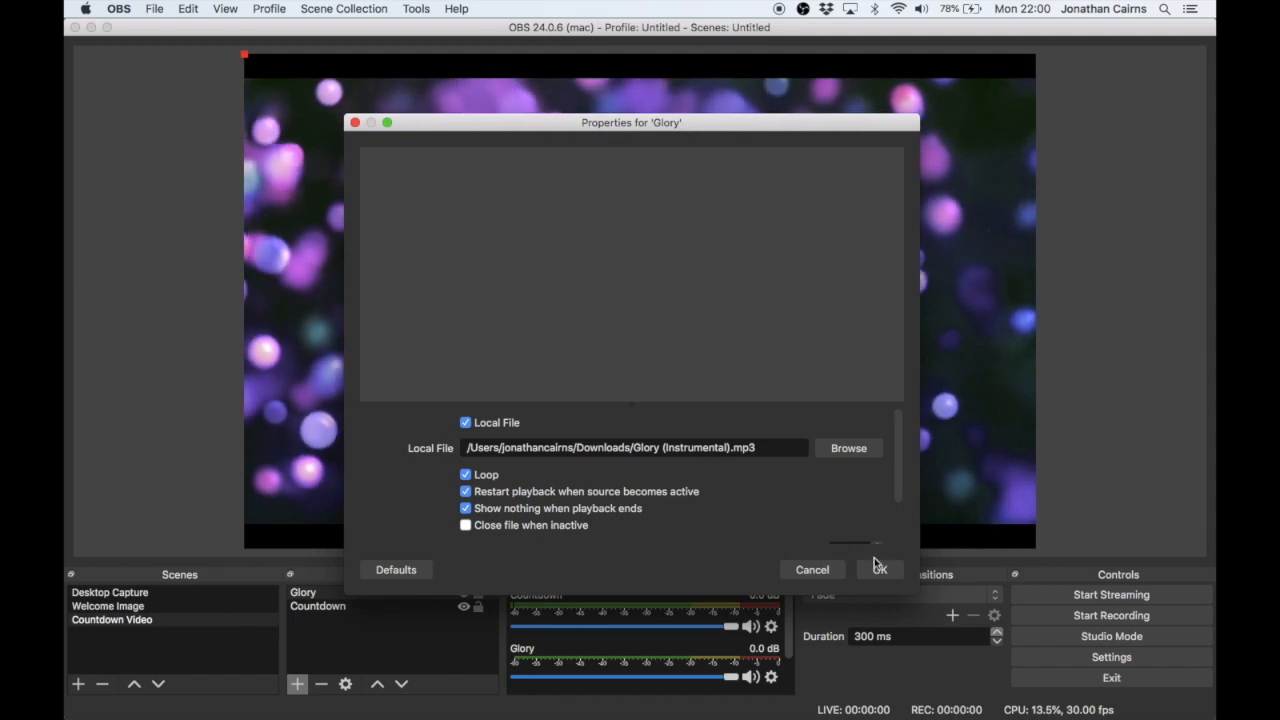
pyautogui.scroll(-3, 847, 507)
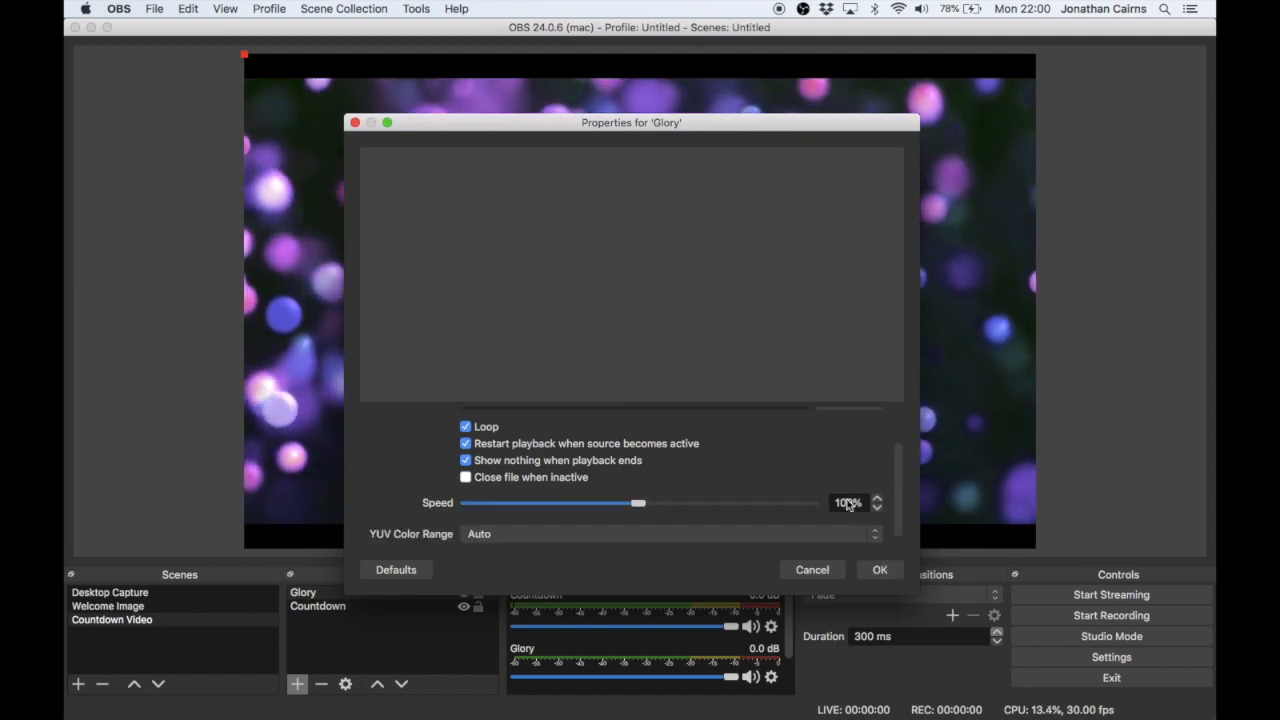
pyautogui.scroll(3, 846, 495)
pyautogui.click(878, 568)
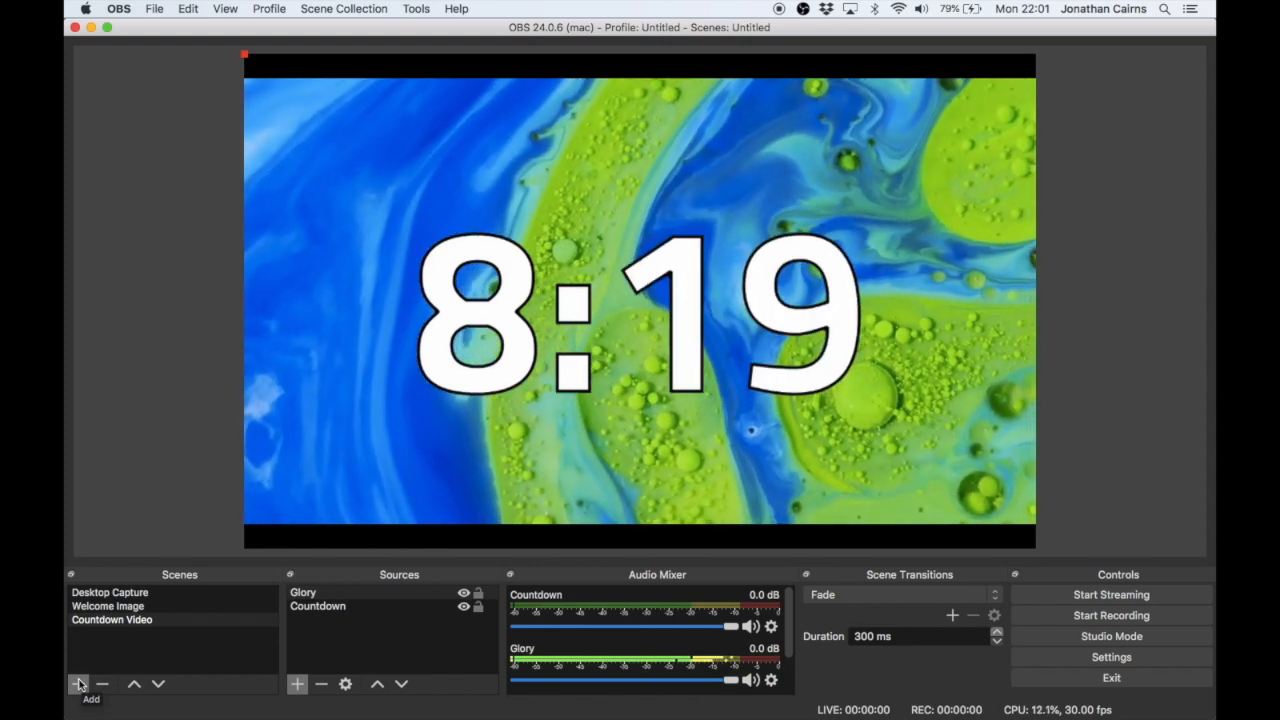
# - Create a new scene named "Webcam"
pyautogui.click(79, 684)
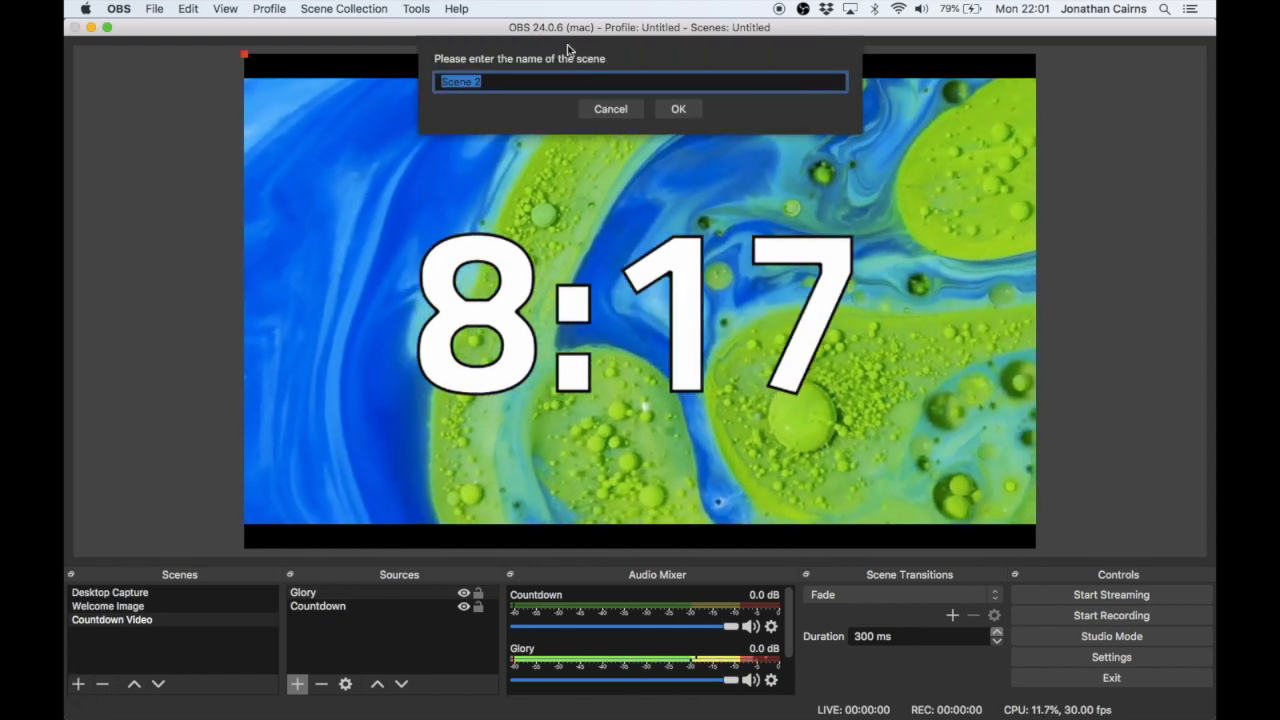
pyautogui.write('W')
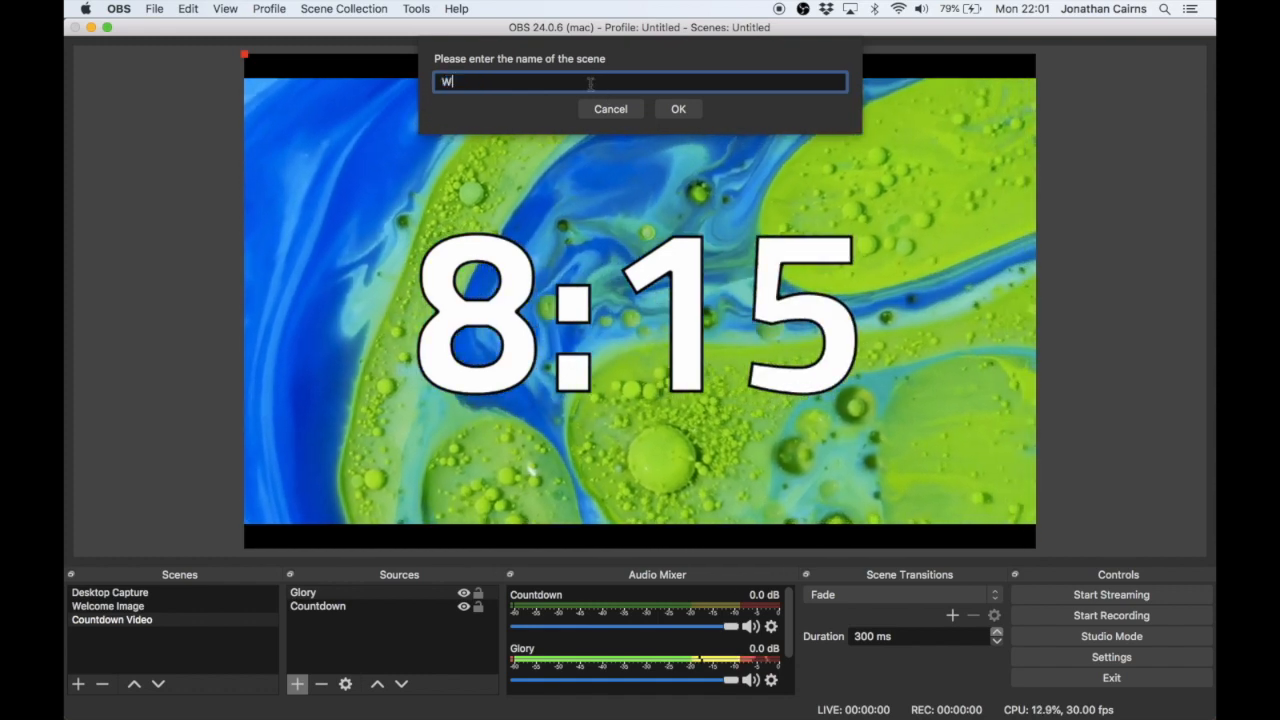
pyautogui.write('ebcam')
pyautogui.press('Return')
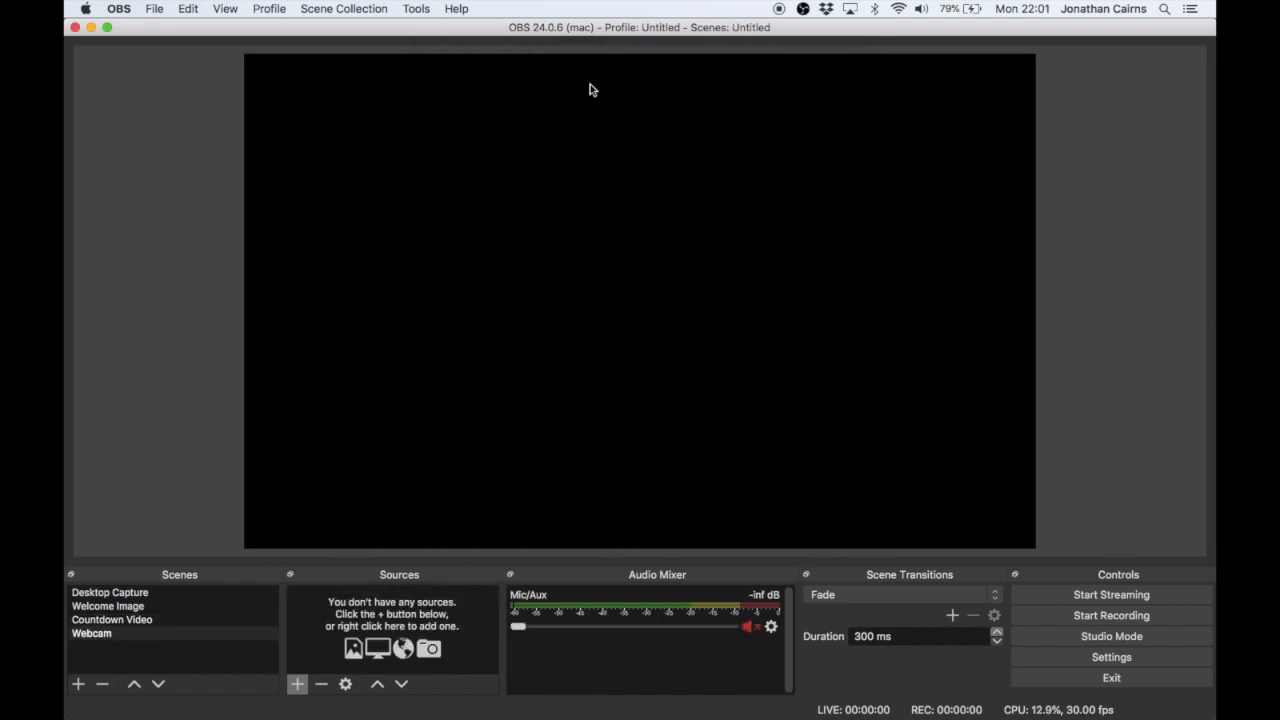
# - Add a Video Capture Device source with the default name to the Webcam scene, using the FaceTime HD Camera as its device
pyautogui.click(298, 684)
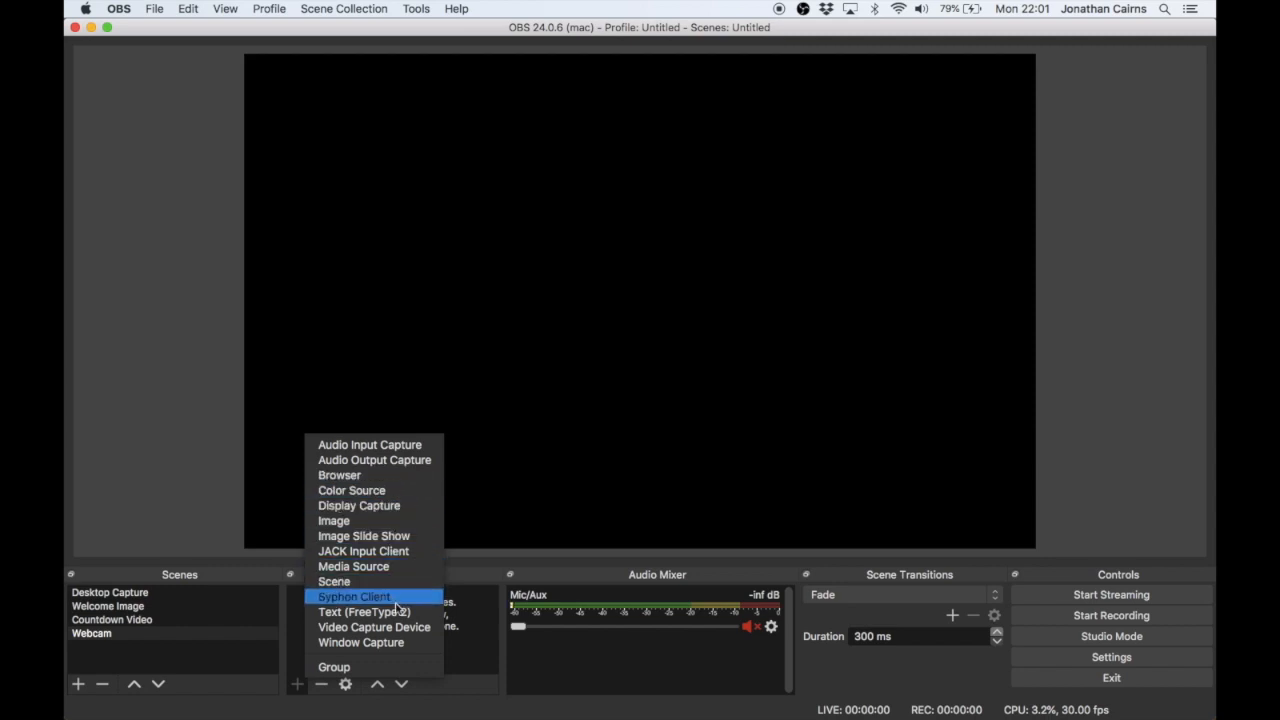
pyautogui.click(397, 634)
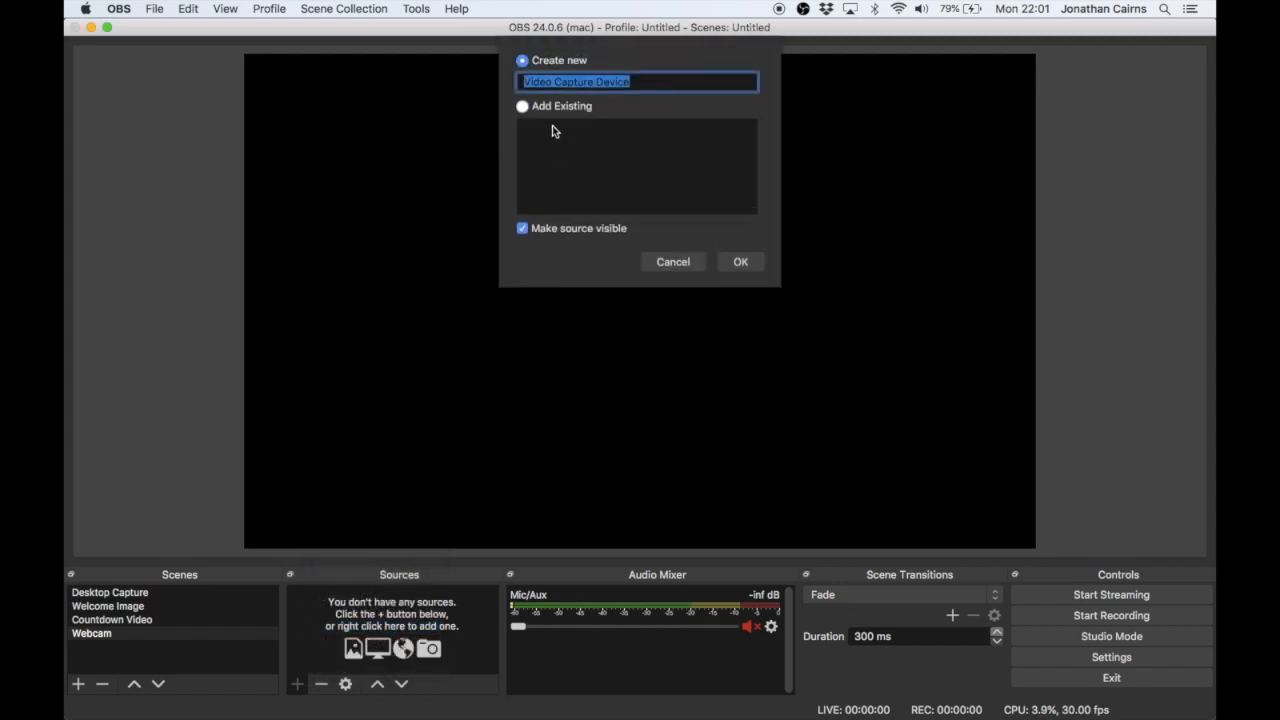
pyautogui.click(738, 262)
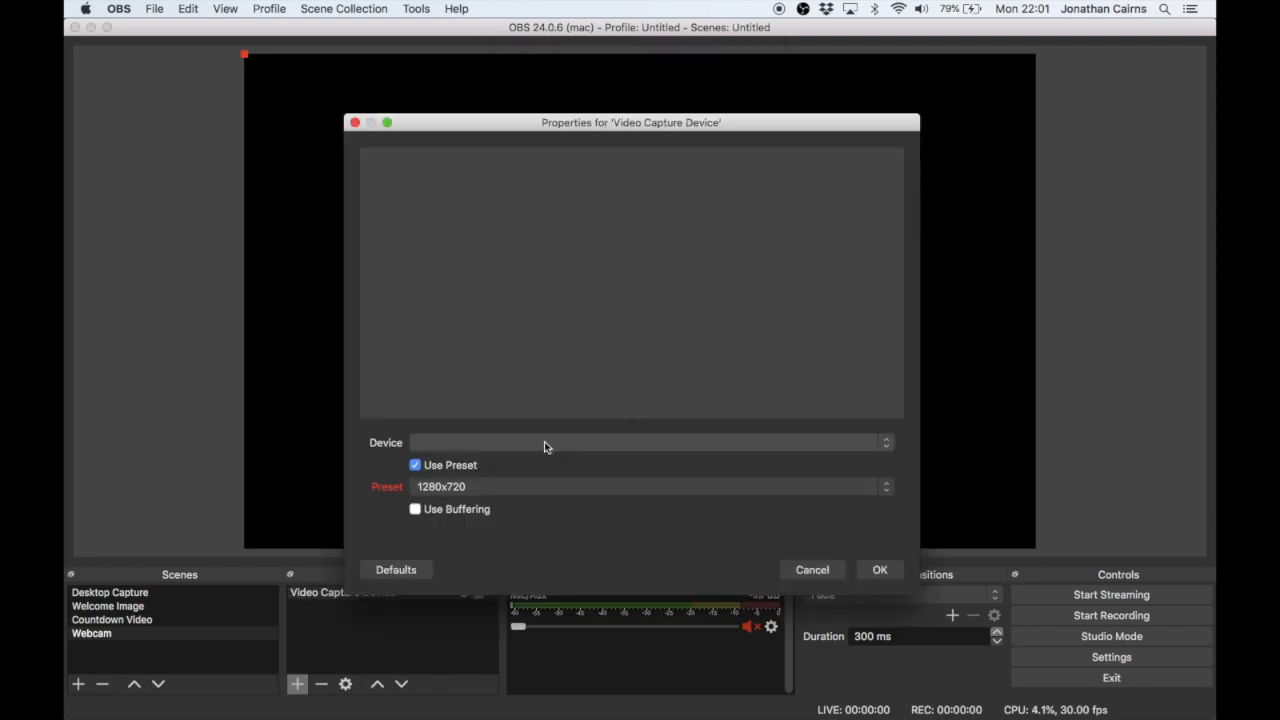
pyautogui.click(544, 442)
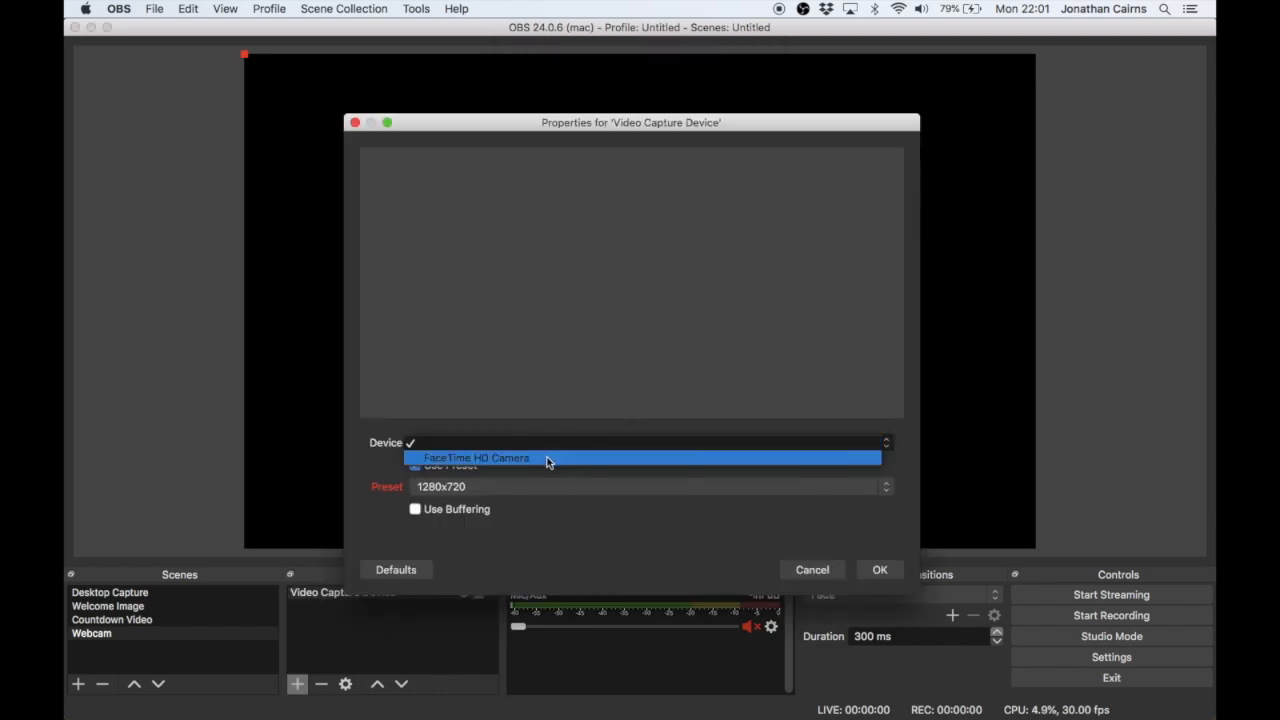
pyautogui.click(547, 459)
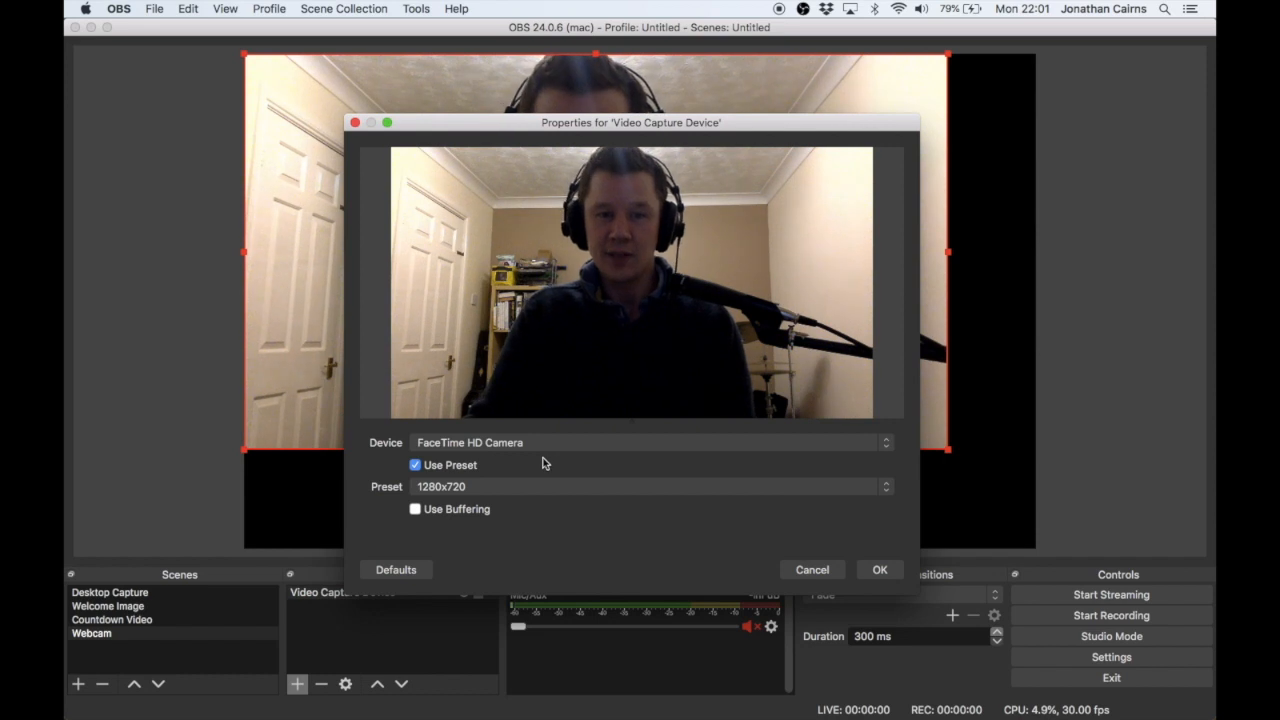
pyautogui.click(874, 570)
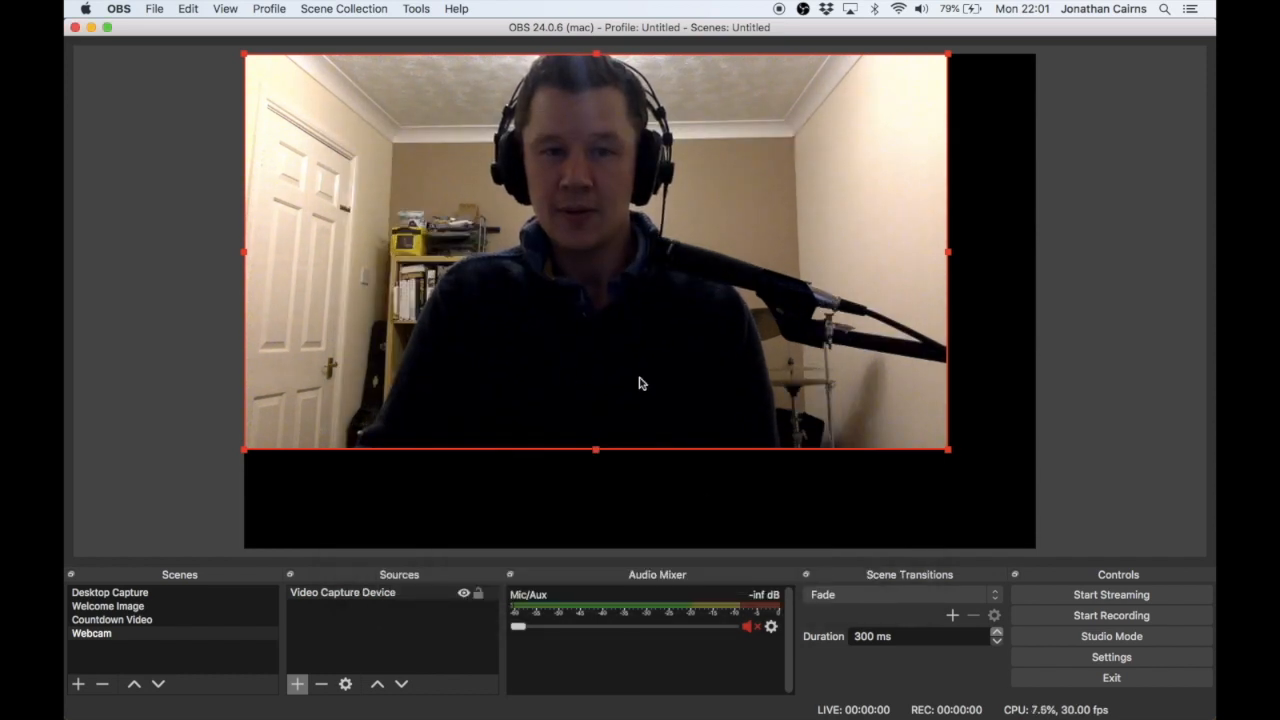
# - Fit the webcam video to the screen and deselect it
pyautogui.moveTo(806, 326); pyautogui.dragTo(834, 350)
pyautogui.rightClick(834, 350)
pyautogui.moveTo(895, 337)
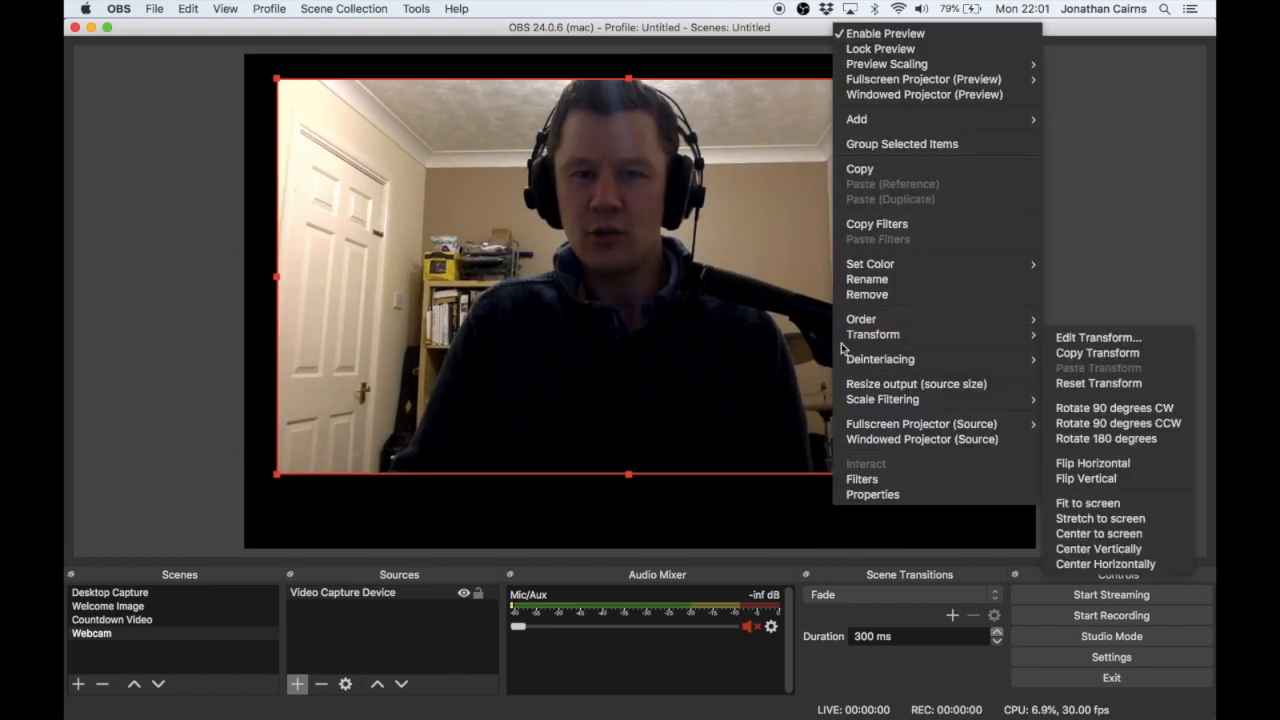
pyautogui.click(1105, 504)
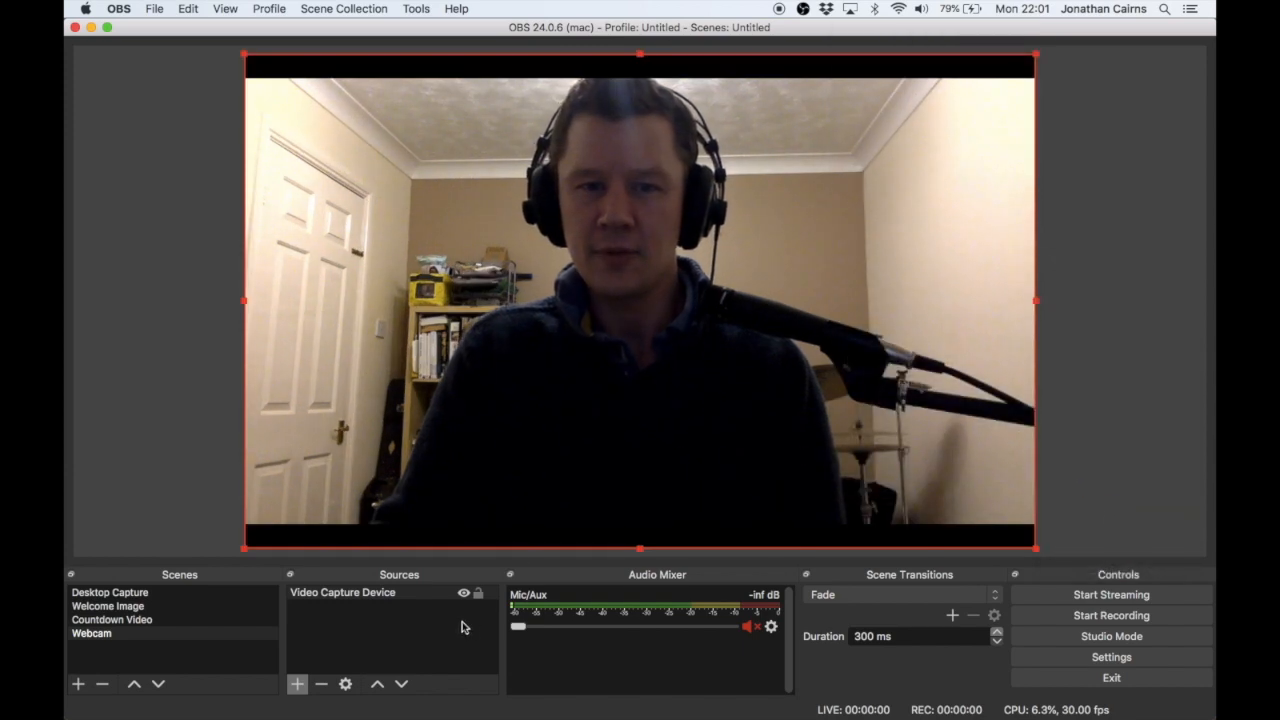
pyautogui.click(434, 638)
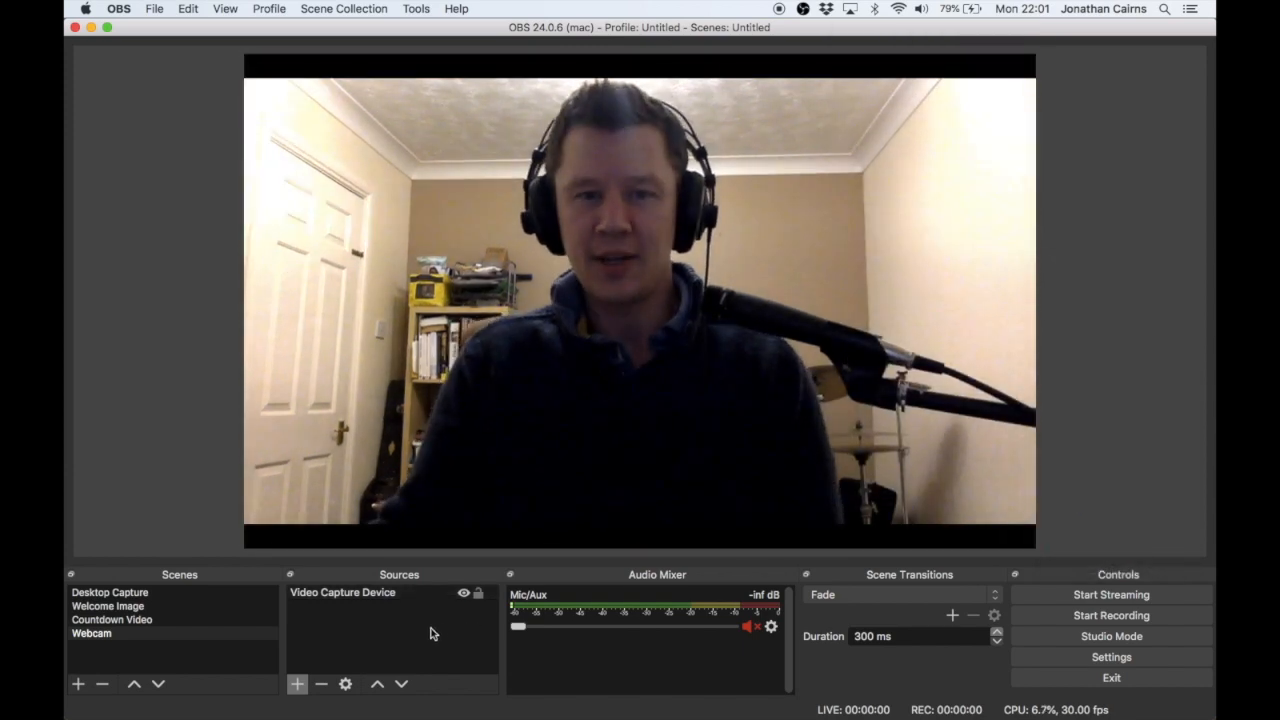
# - Switch between the Welcome Image, Webcam and Countdown Video scenes to check how each one looks
pyautogui.click(151, 607)
pyautogui.click(138, 630)
pyautogui.click(141, 620)
pyautogui.click(140, 606)
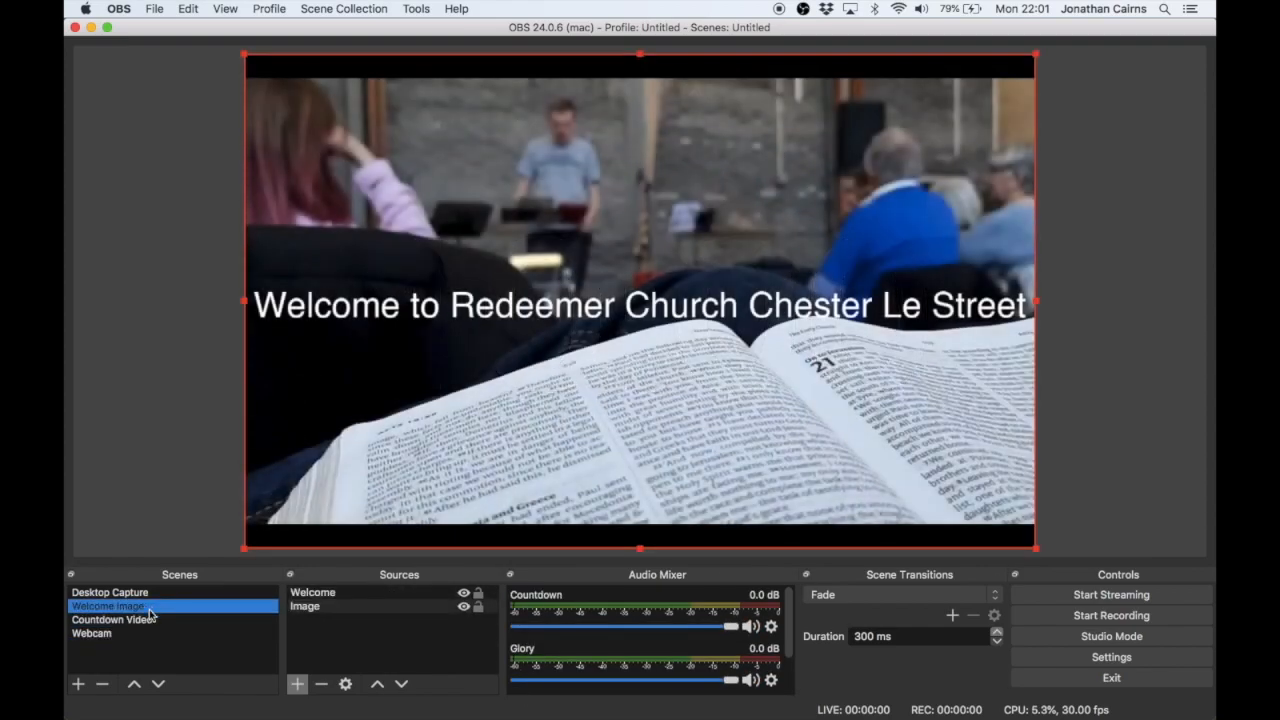
pyautogui.click(141, 631)
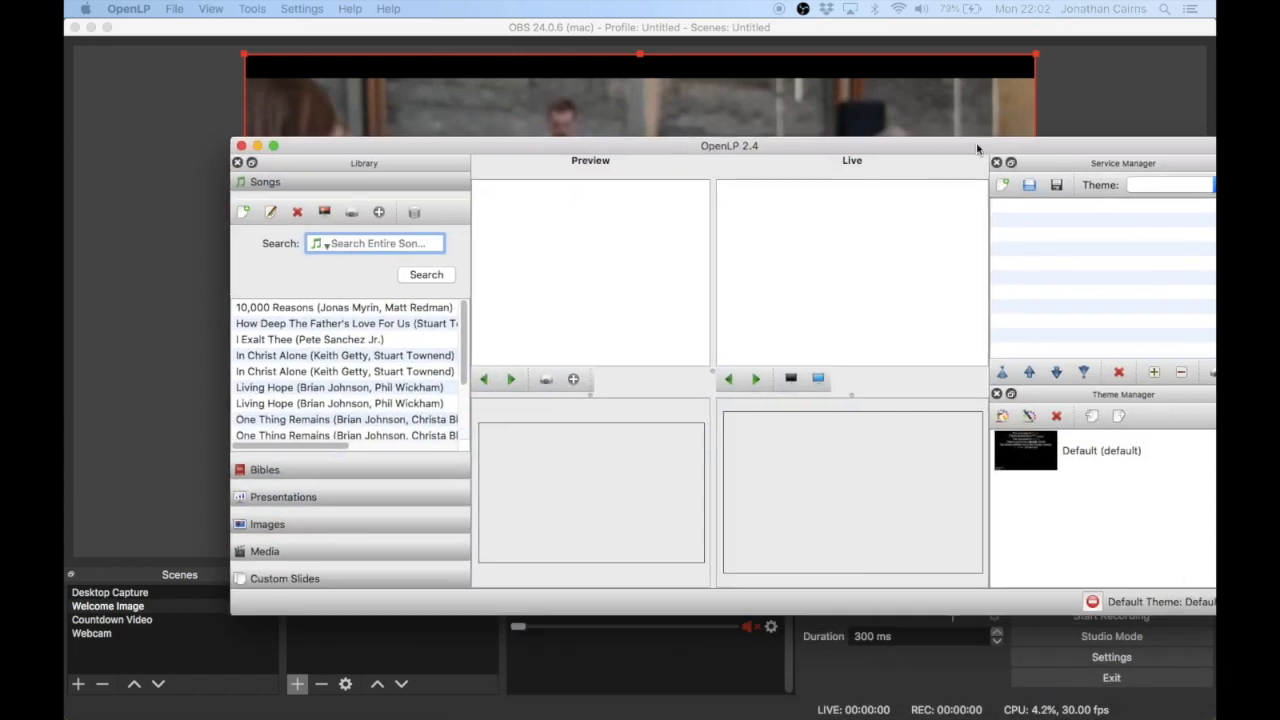
# - In OpenLP, move the window fully into view and send the song 10,000 Reasons live
pyautogui.moveTo(977, 149); pyautogui.dragTo(867, 141)
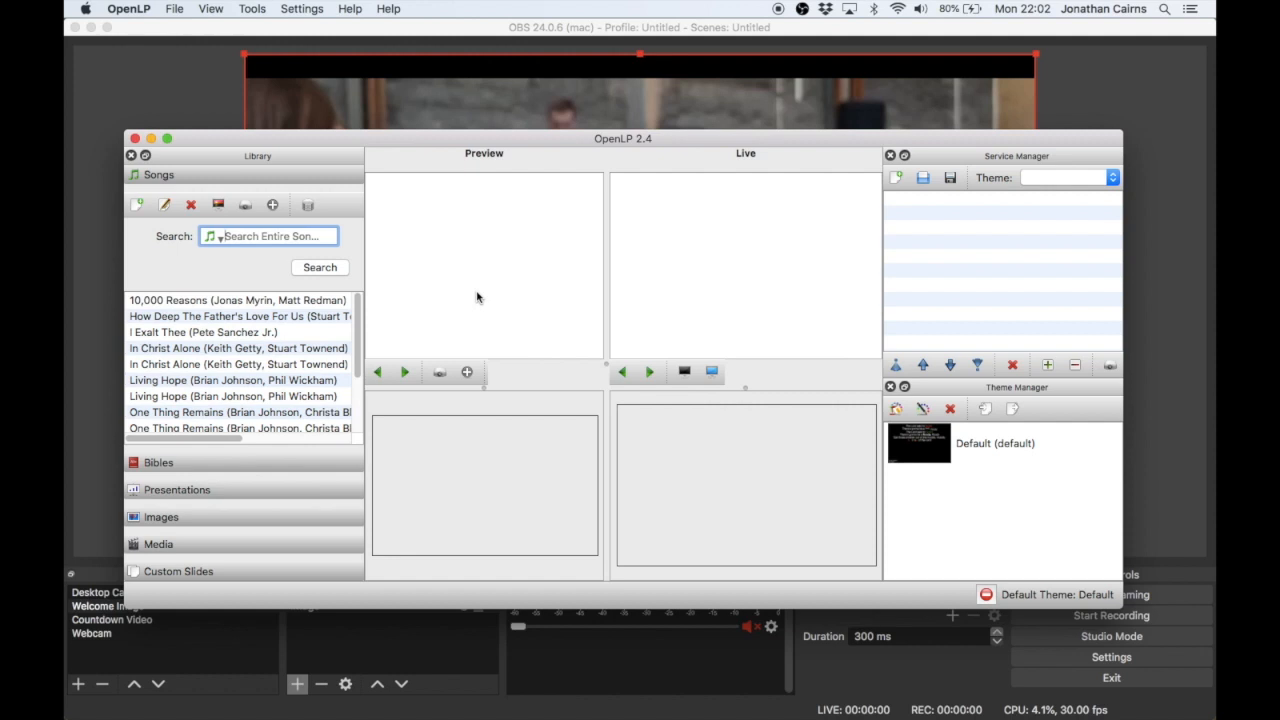
pyautogui.rightClick(318, 302)
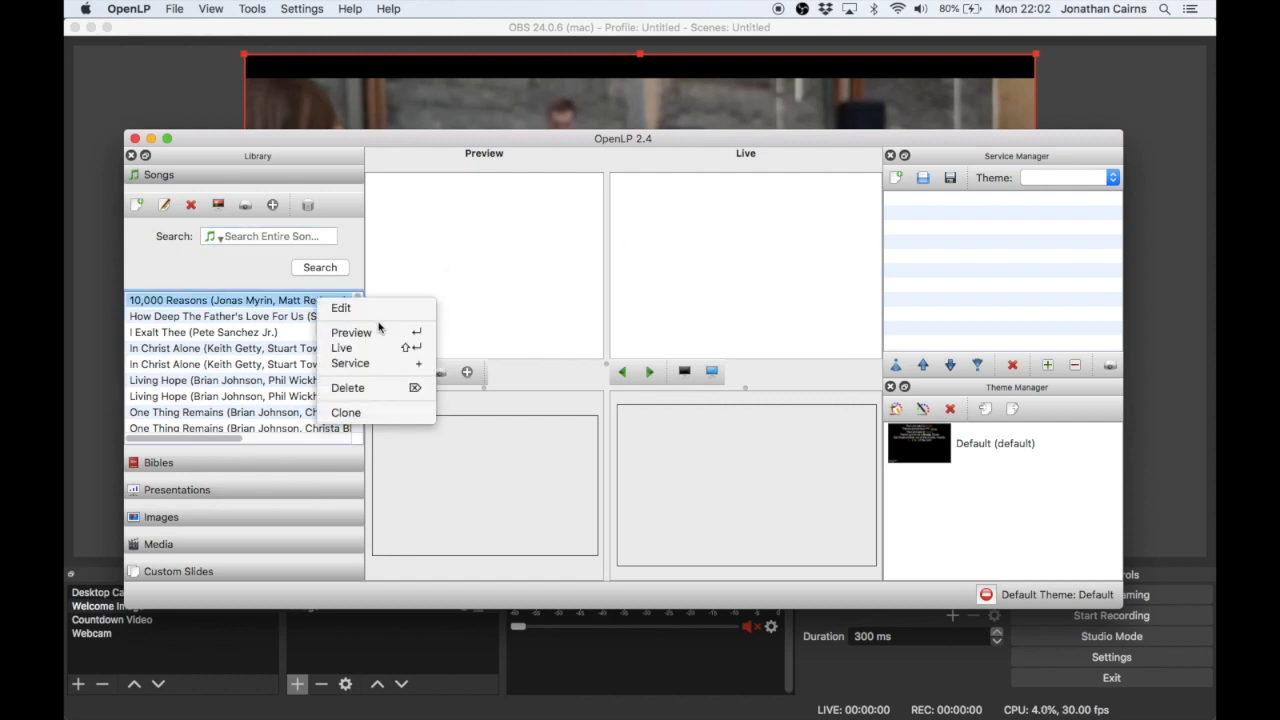
pyautogui.click(384, 354)
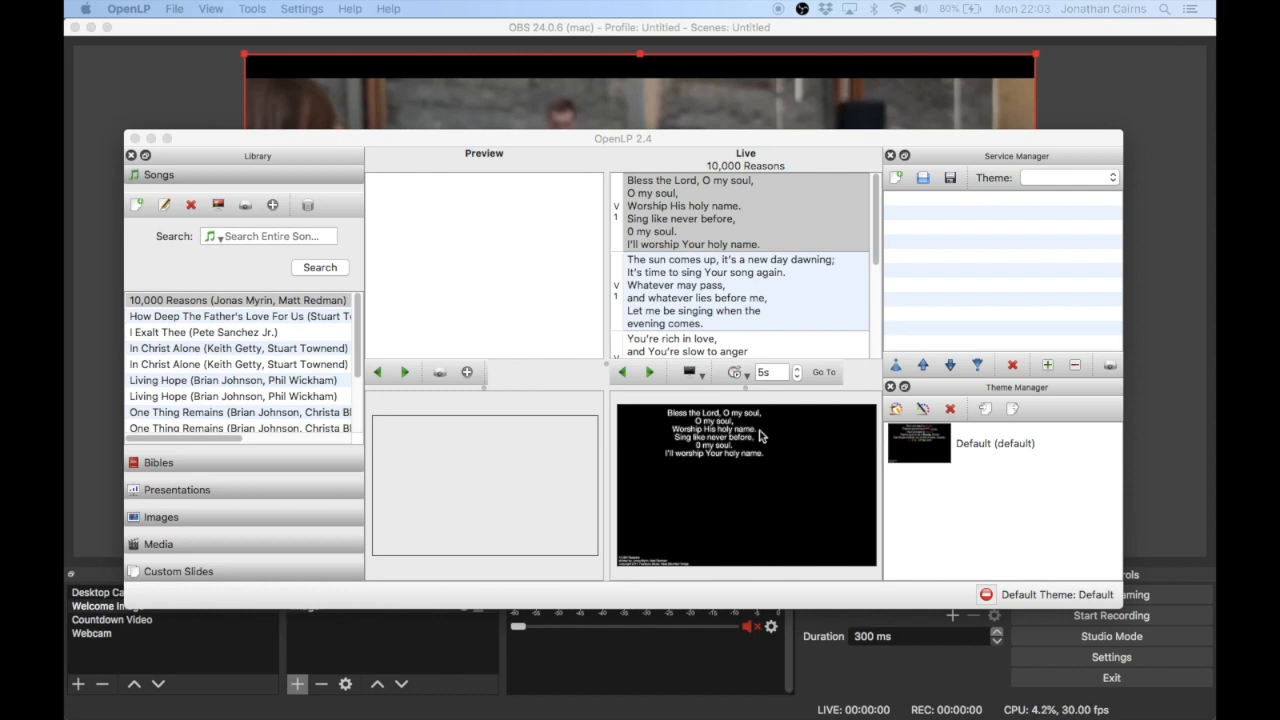
# - Return to OBS and create a new scene named "Words + Cam"
pyautogui.click(1112, 116)
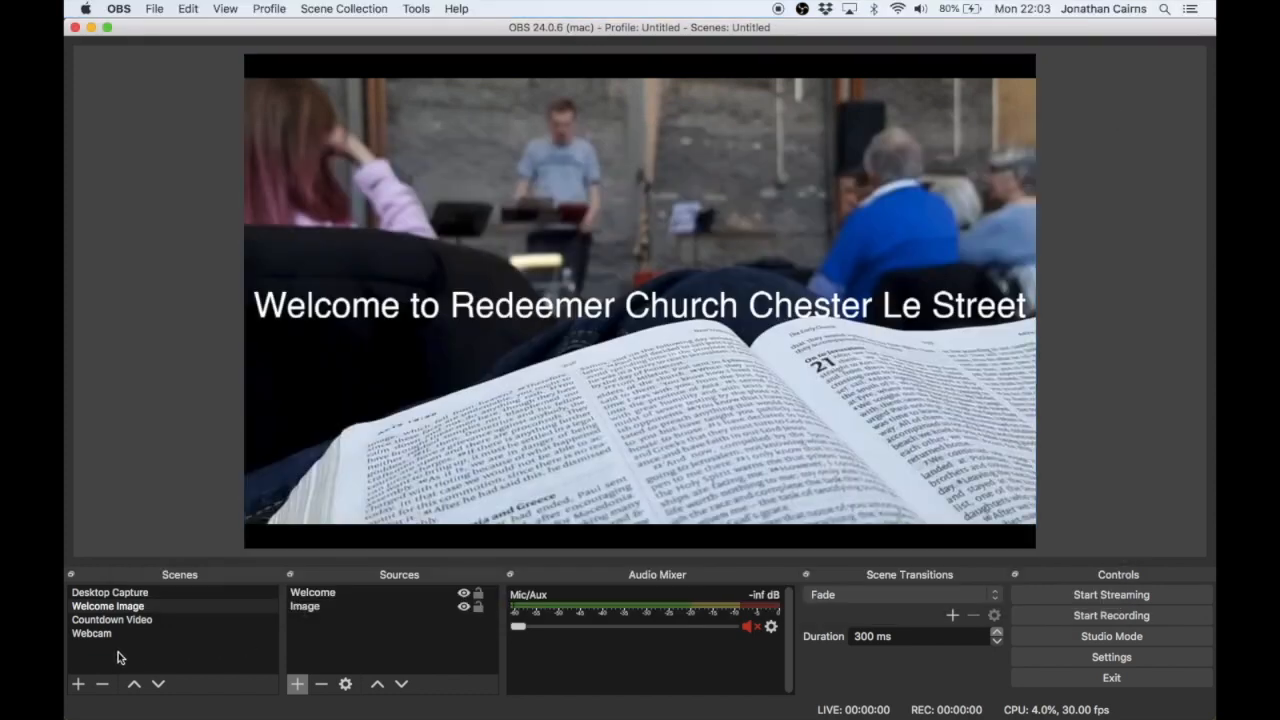
pyautogui.click(78, 684)
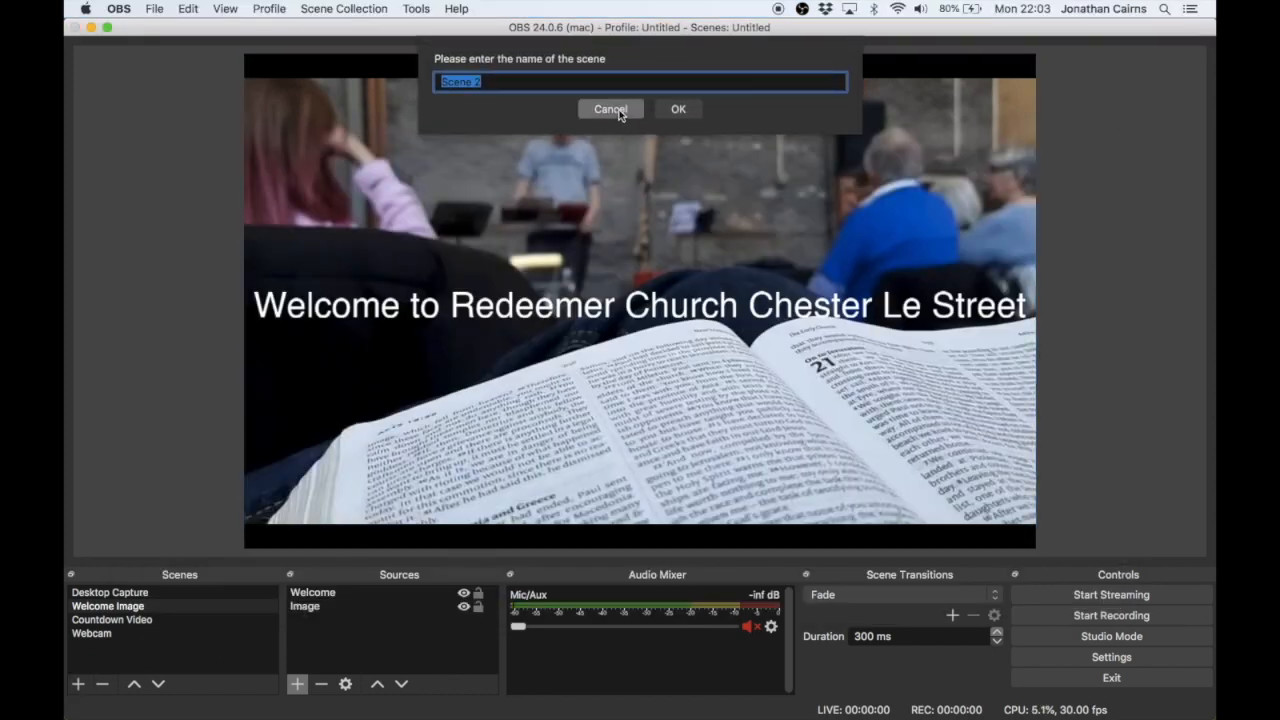
pyautogui.write('Words + Cam')
pyautogui.press('Return')
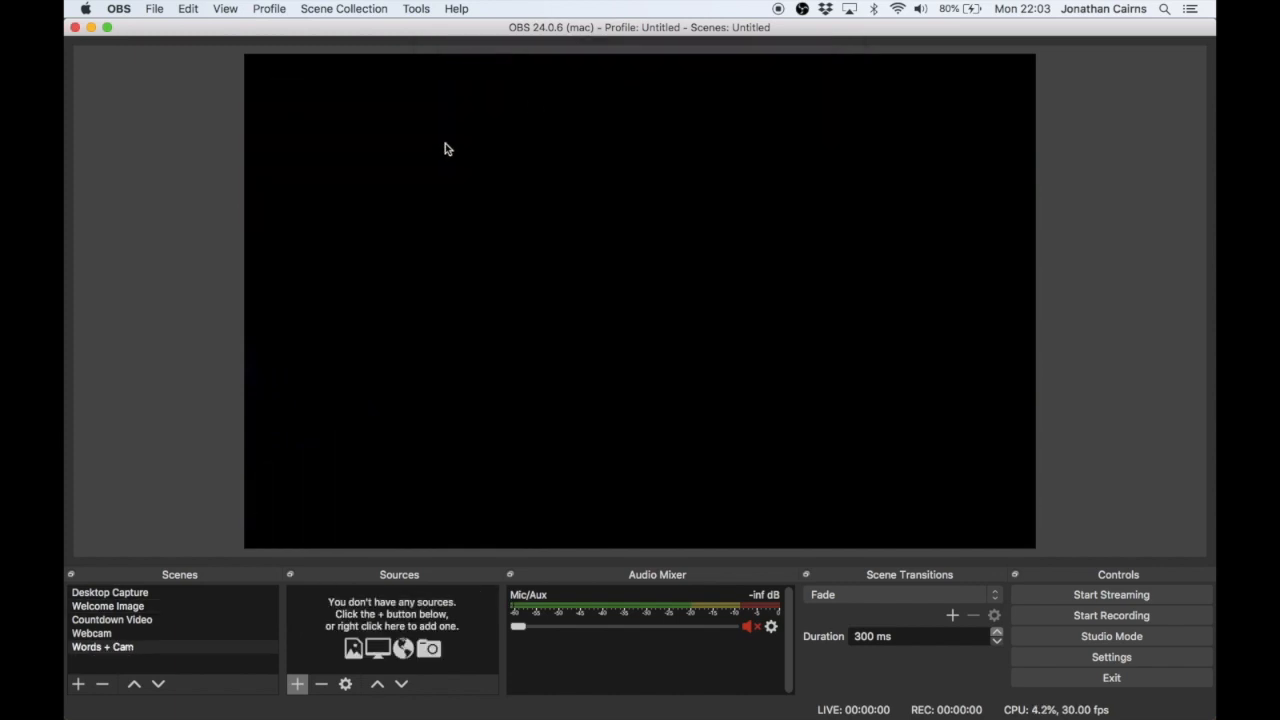
# - Add a Window Capture source named "OpenLP" to the Words + Cam scene, capturing the [OpenLP] OpenLP Display window
pyautogui.click(297, 683)
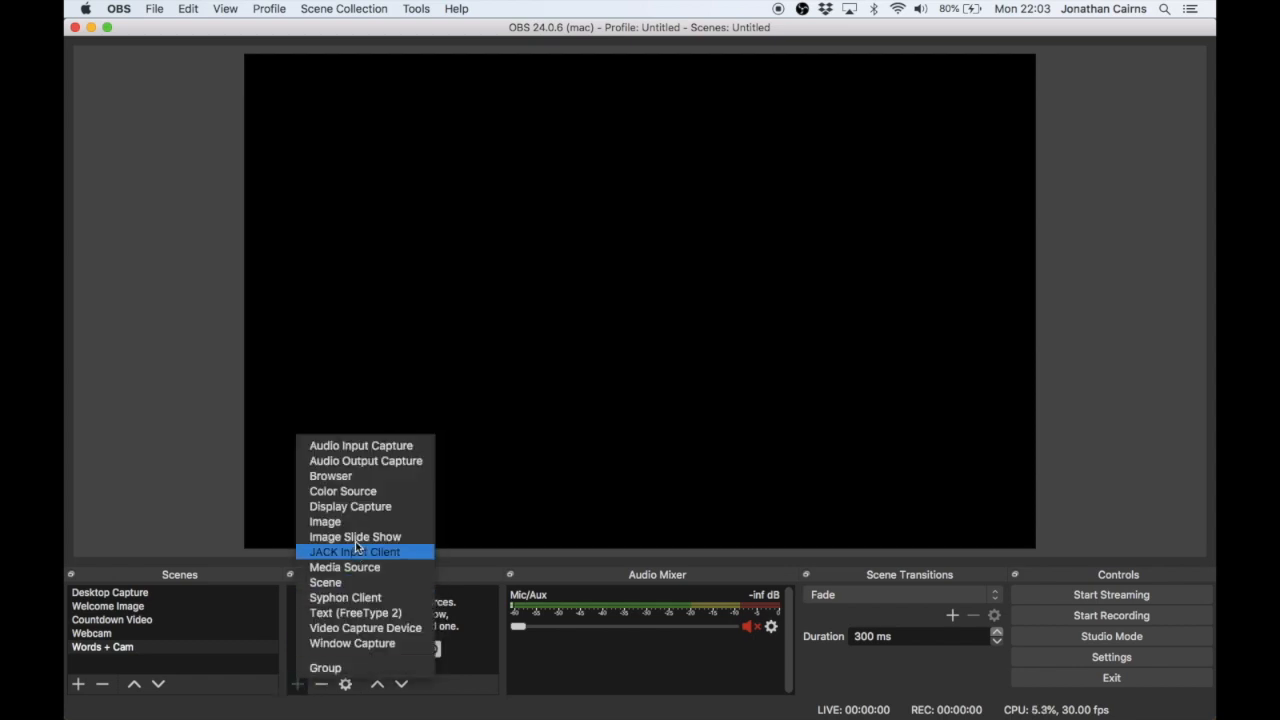
pyautogui.click(387, 641)
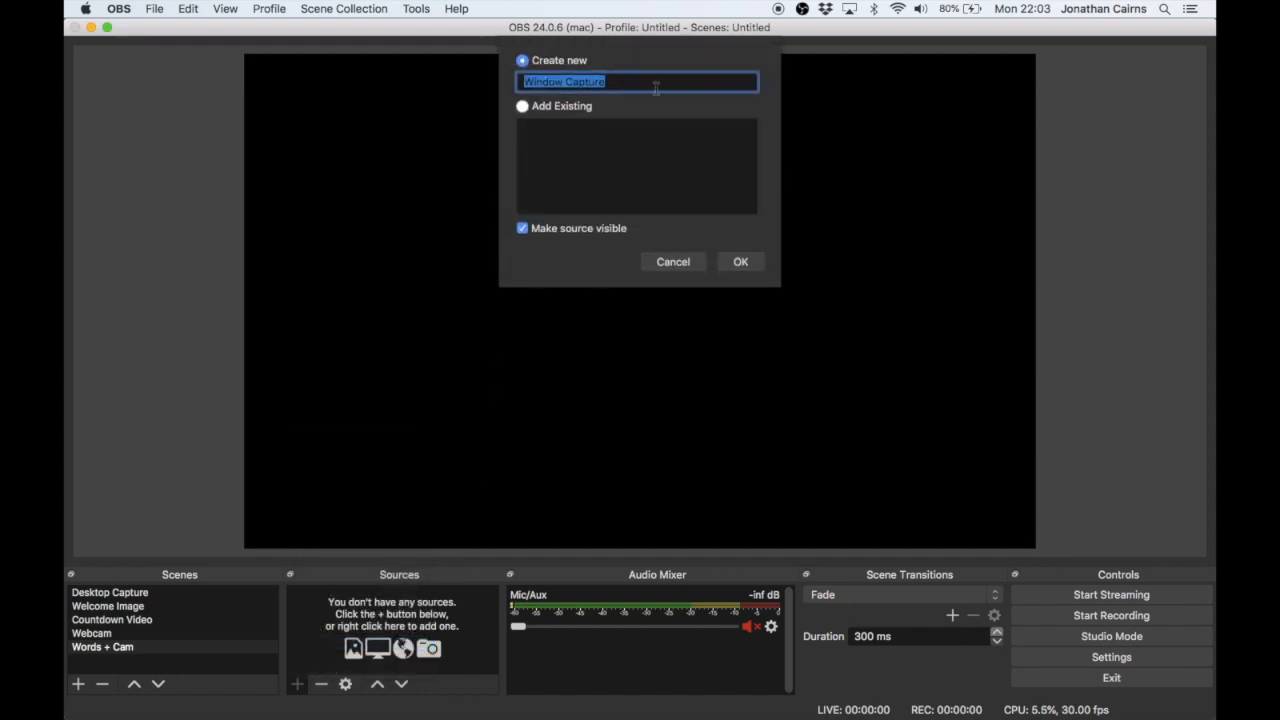
pyautogui.write('OpenLP')
pyautogui.press('Return')
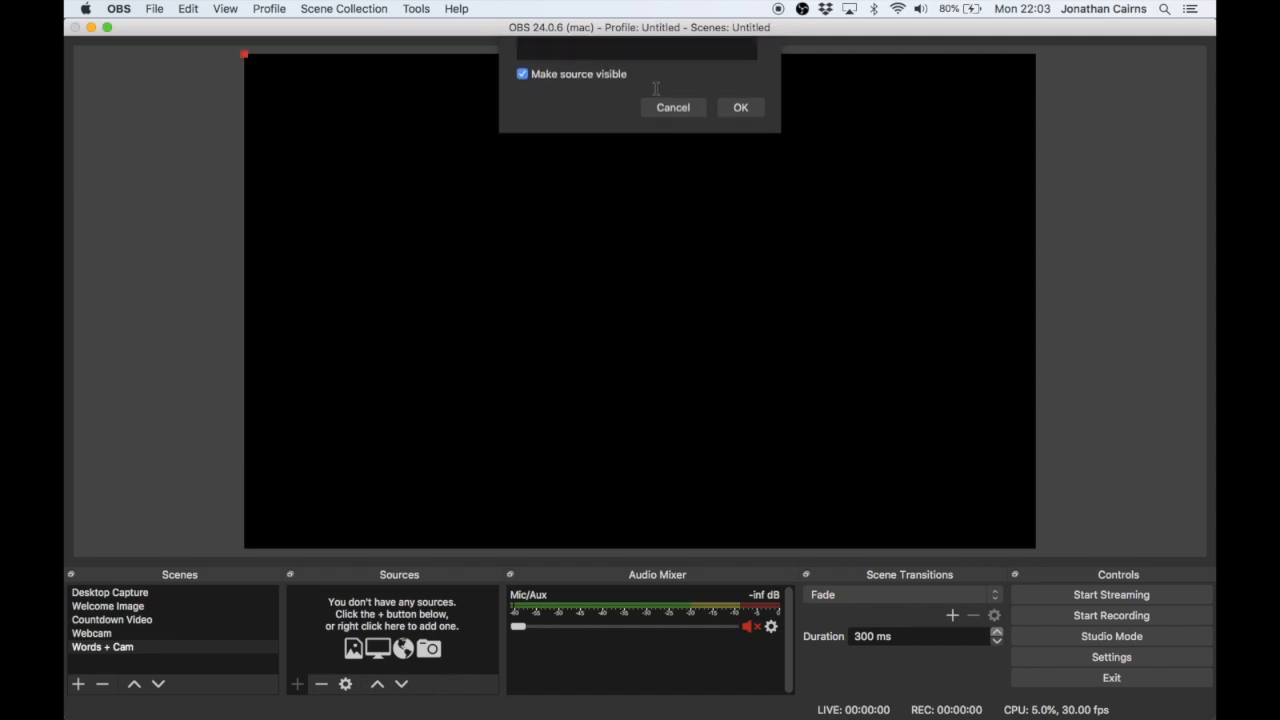
pyautogui.click(557, 443)
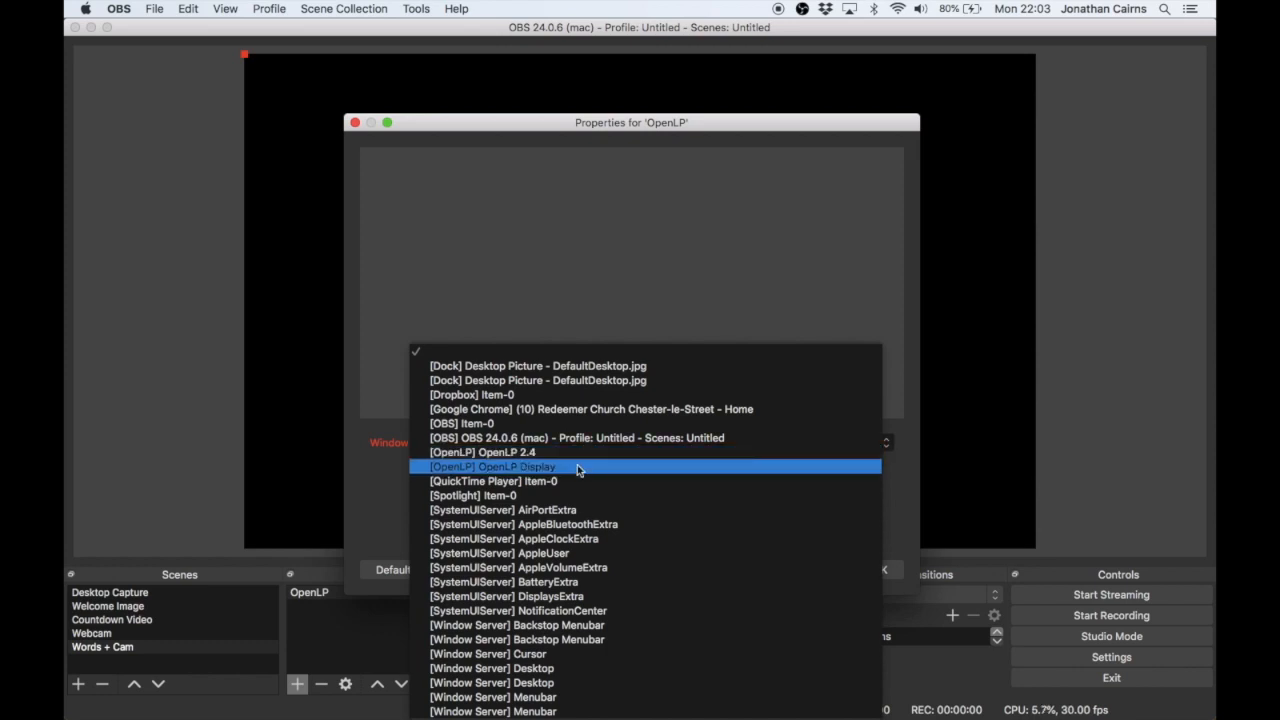
pyautogui.click(578, 467)
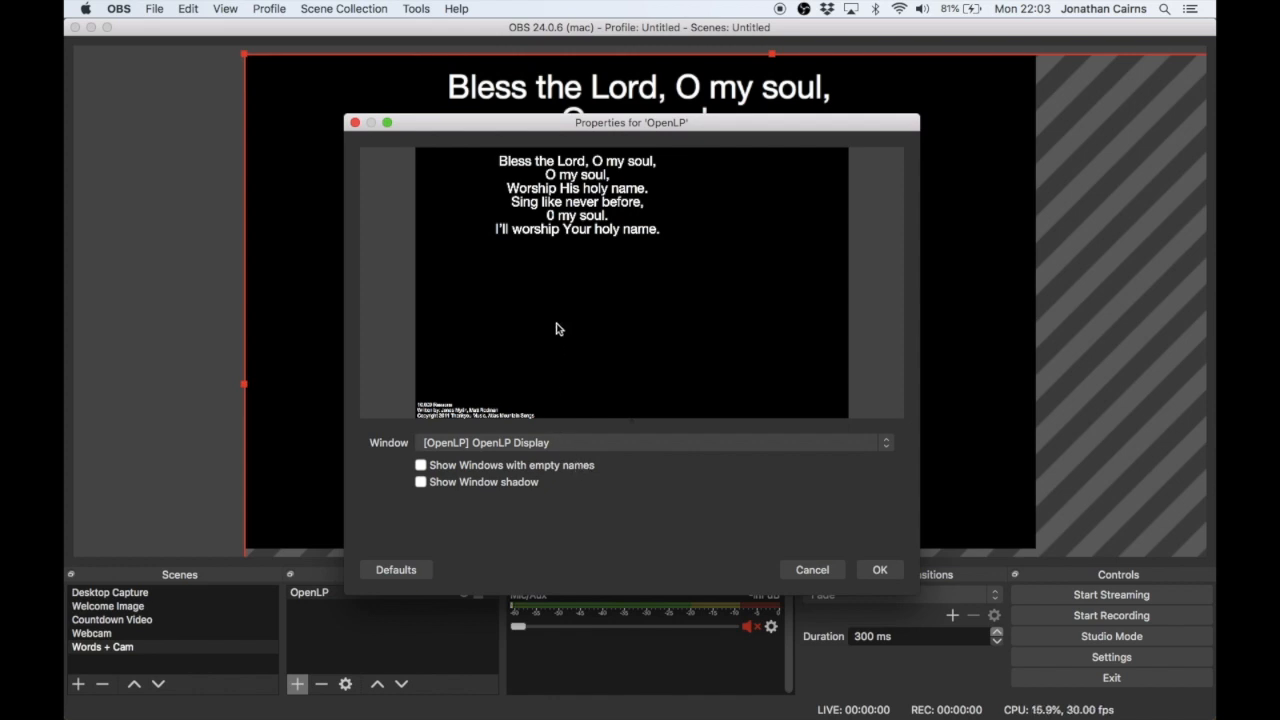
pyautogui.click(872, 569)
# - Scale the oversized OpenLP capture down by its corner and reposition it on the canvas
pyautogui.rightClick(650, 368)
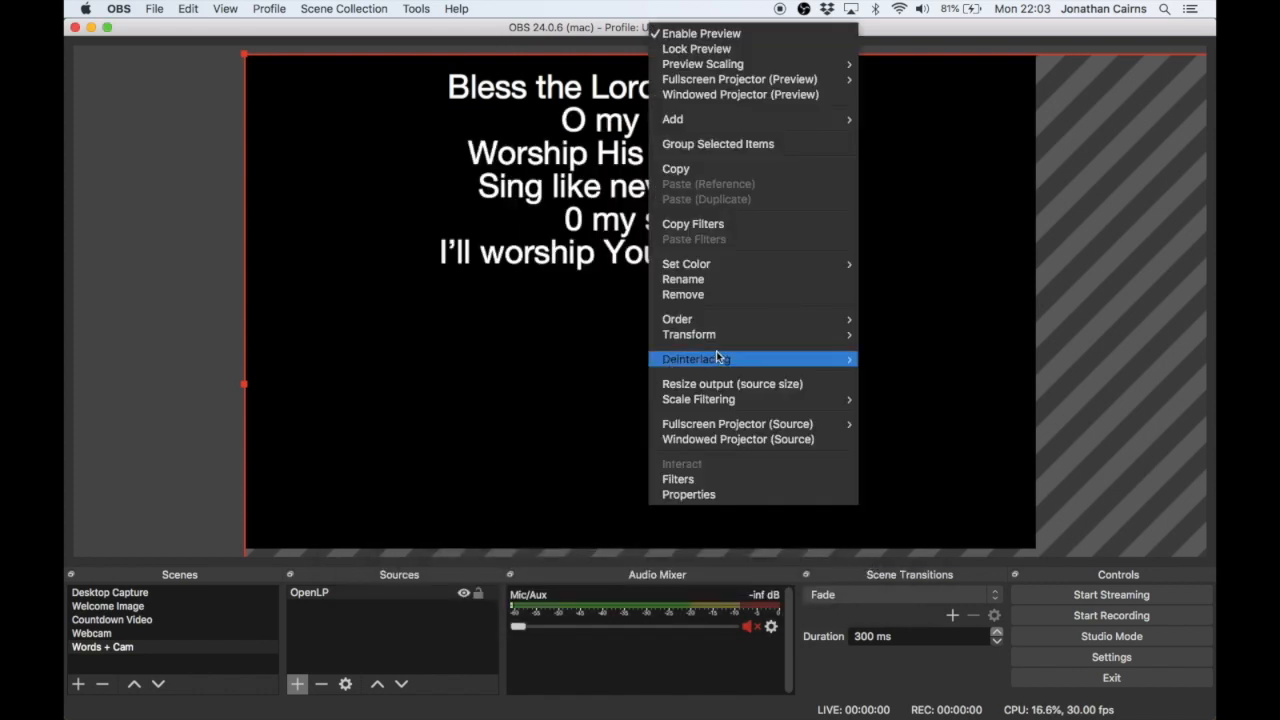
pyautogui.click(493, 321)
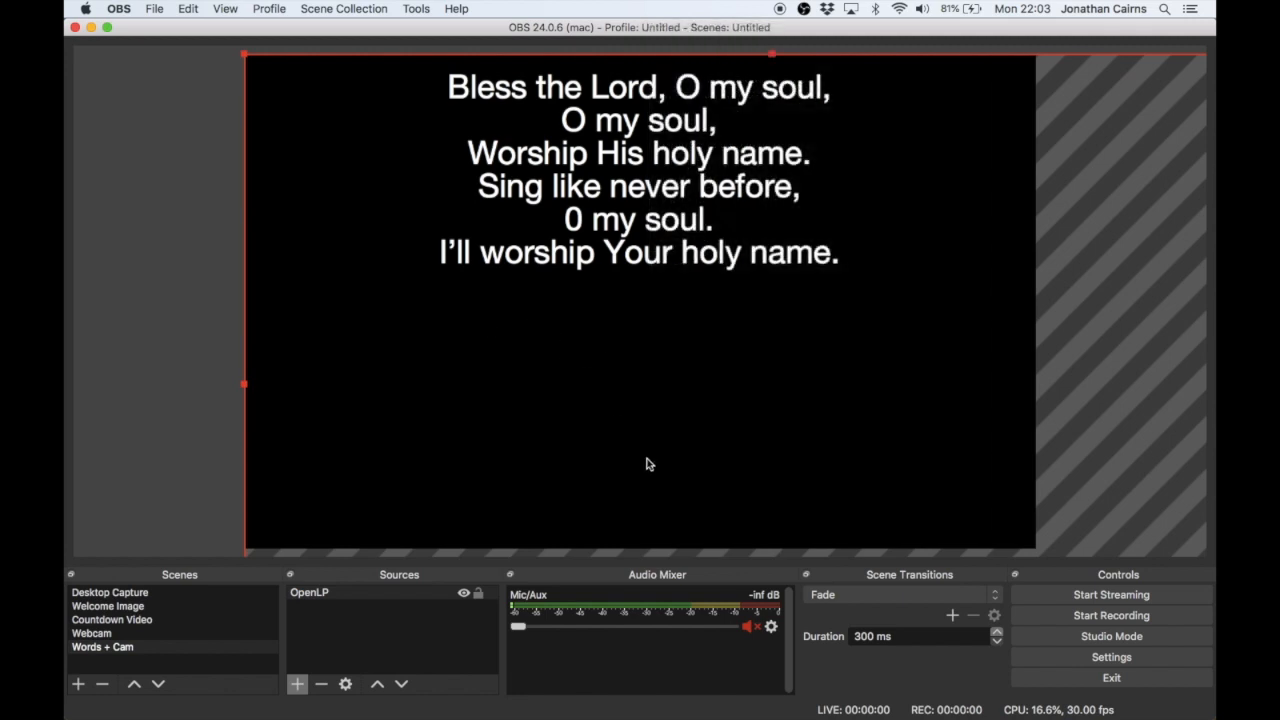
pyautogui.moveTo(246, 58); pyautogui.dragTo(291, 94)
pyautogui.moveTo(537, 179); pyautogui.dragTo(506, 145)
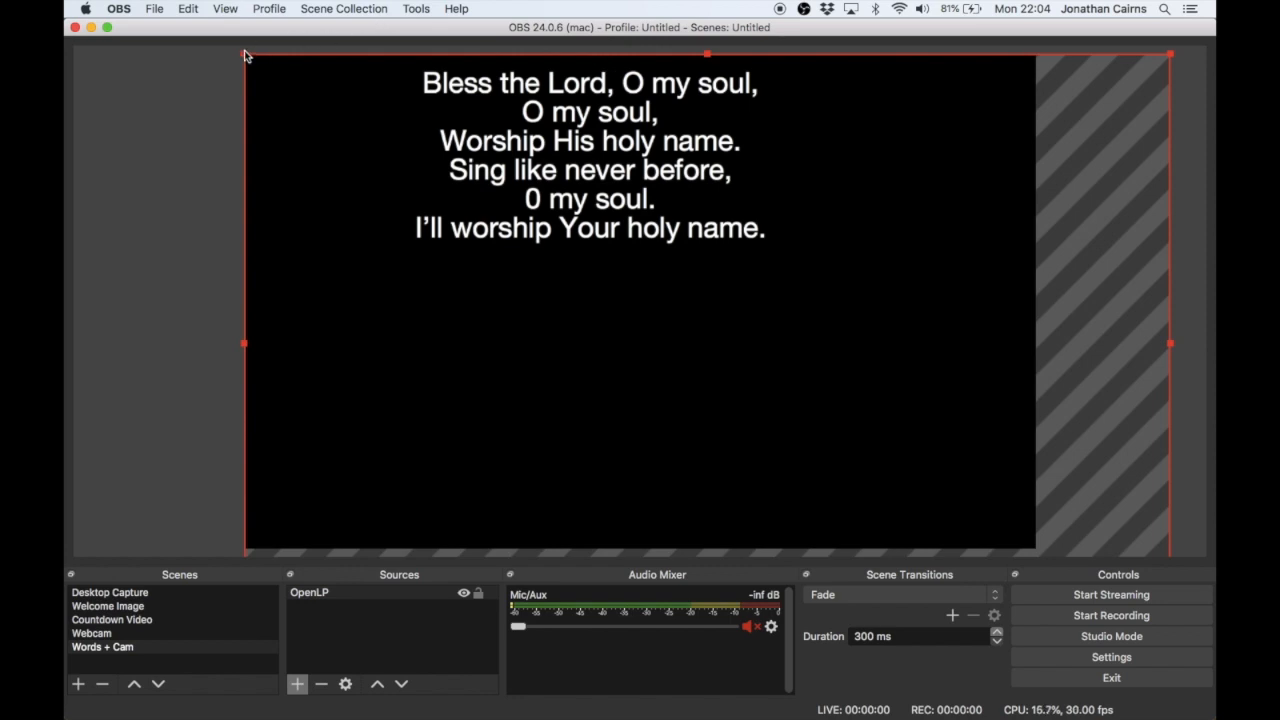
pyautogui.moveTo(249, 61); pyautogui.dragTo(409, 167)
pyautogui.moveTo(285, 85); pyautogui.dragTo(329, 98)
# - Fit the OpenLP capture to the screen and deselect it
pyautogui.rightClick(806, 371)
pyautogui.moveTo(965, 337)
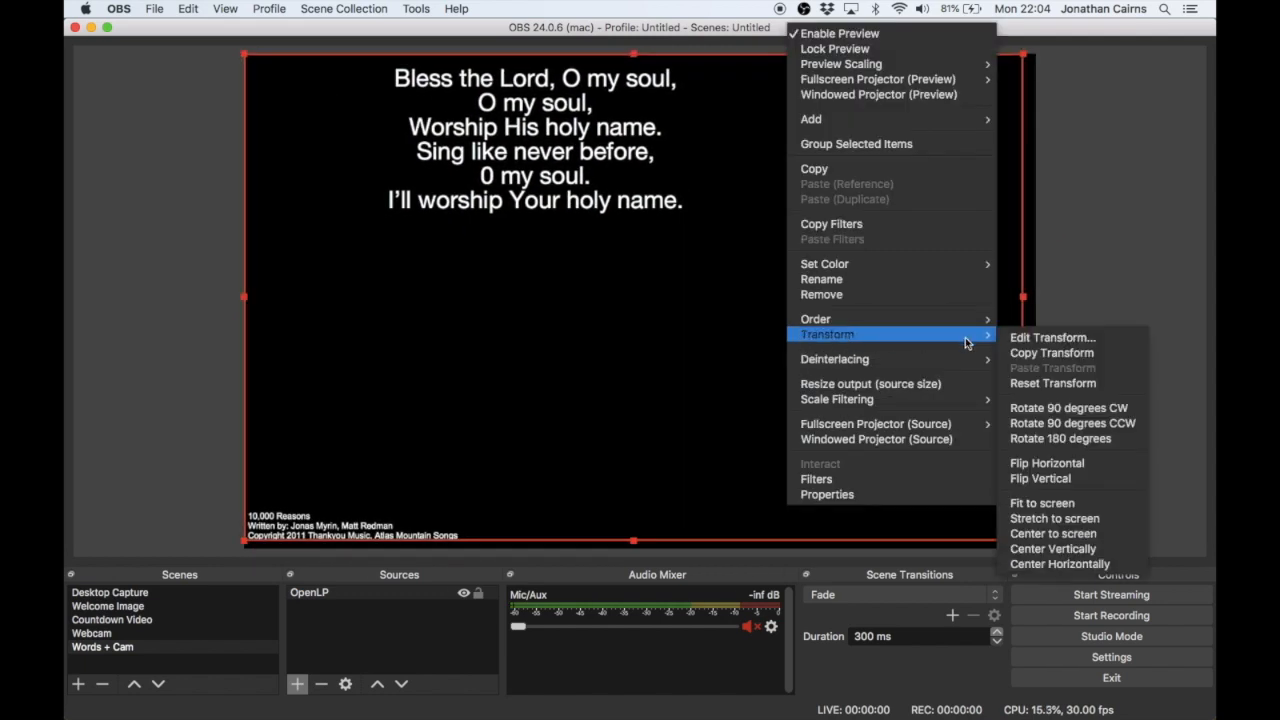
pyautogui.click(1089, 494)
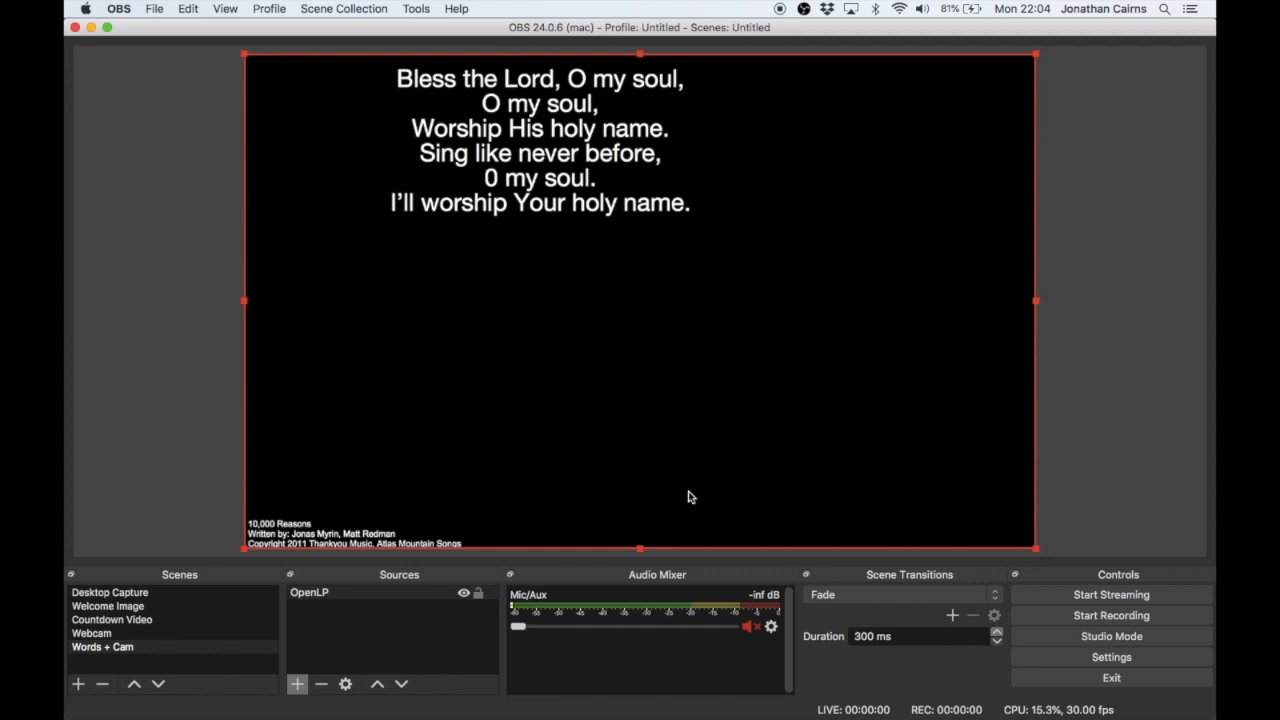
pyautogui.click(388, 645)
# - Add the existing Video Capture Device to the Words + Cam scene and fit it, scaled down, into the canvas's lower-right corner
pyautogui.click(306, 687)
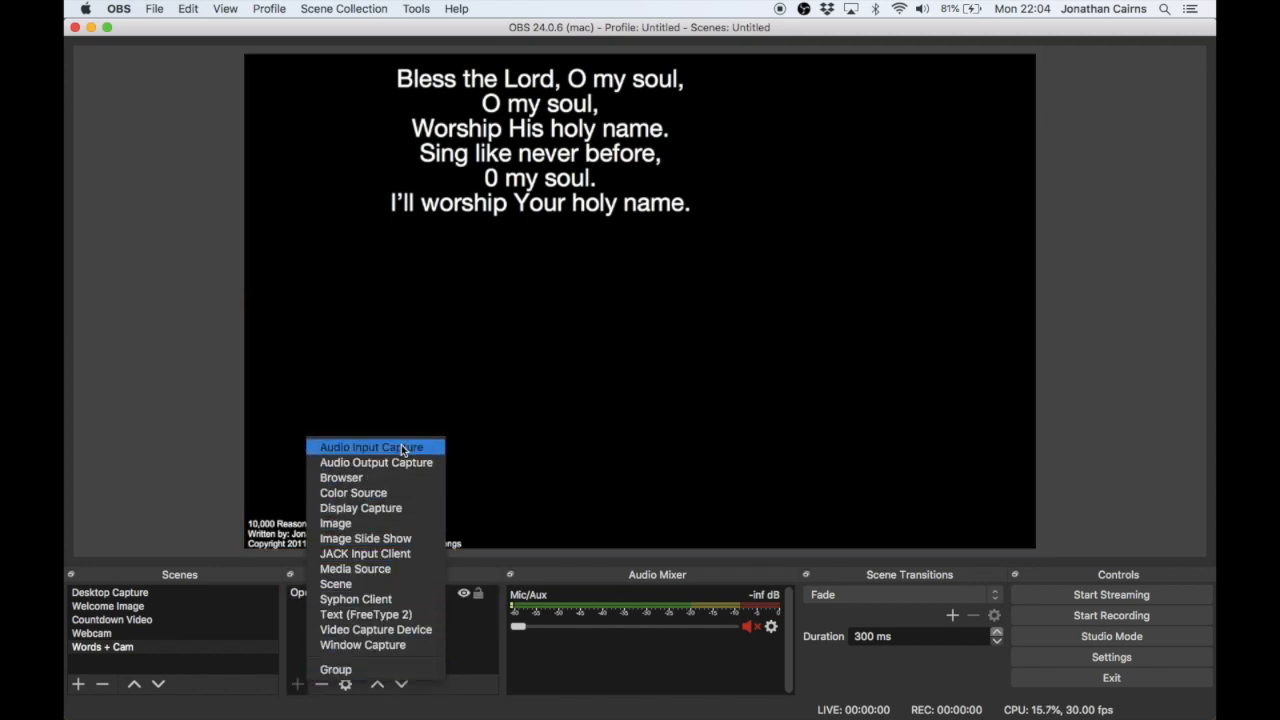
pyautogui.click(394, 631)
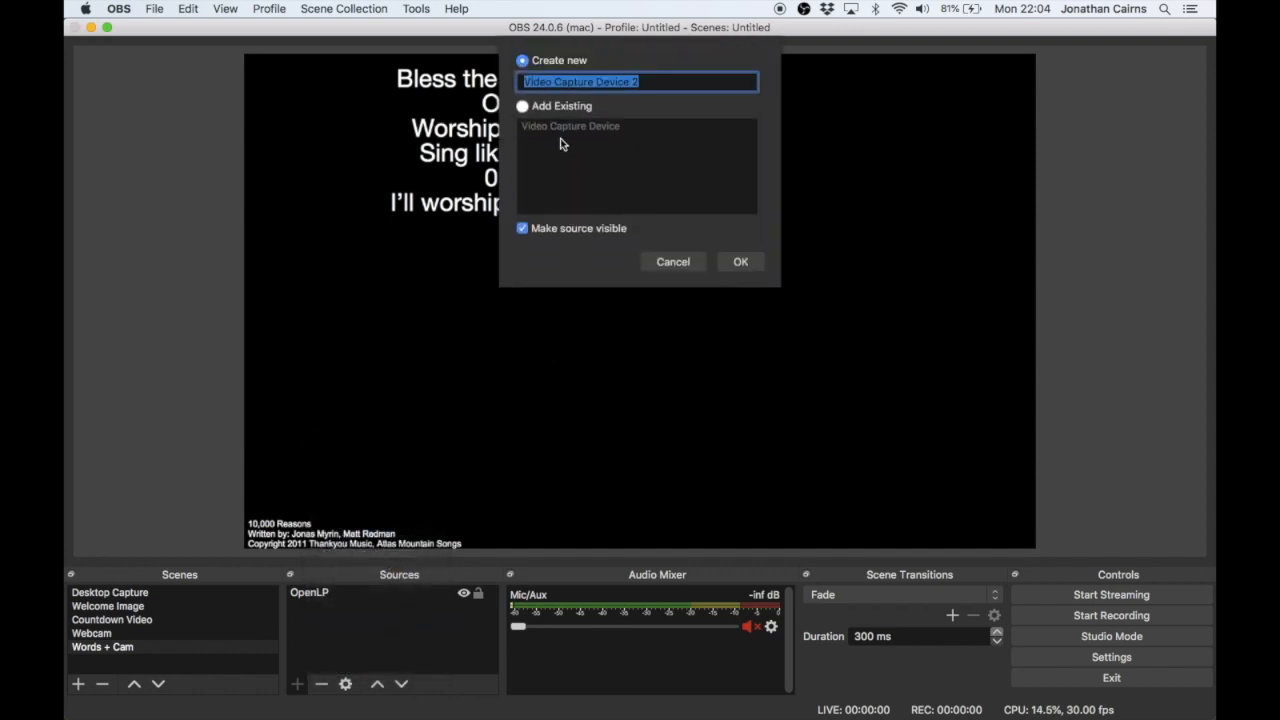
pyautogui.click(524, 107)
pyautogui.click(551, 126)
pyautogui.click(738, 261)
pyautogui.moveTo(331, 72); pyautogui.dragTo(705, 298)
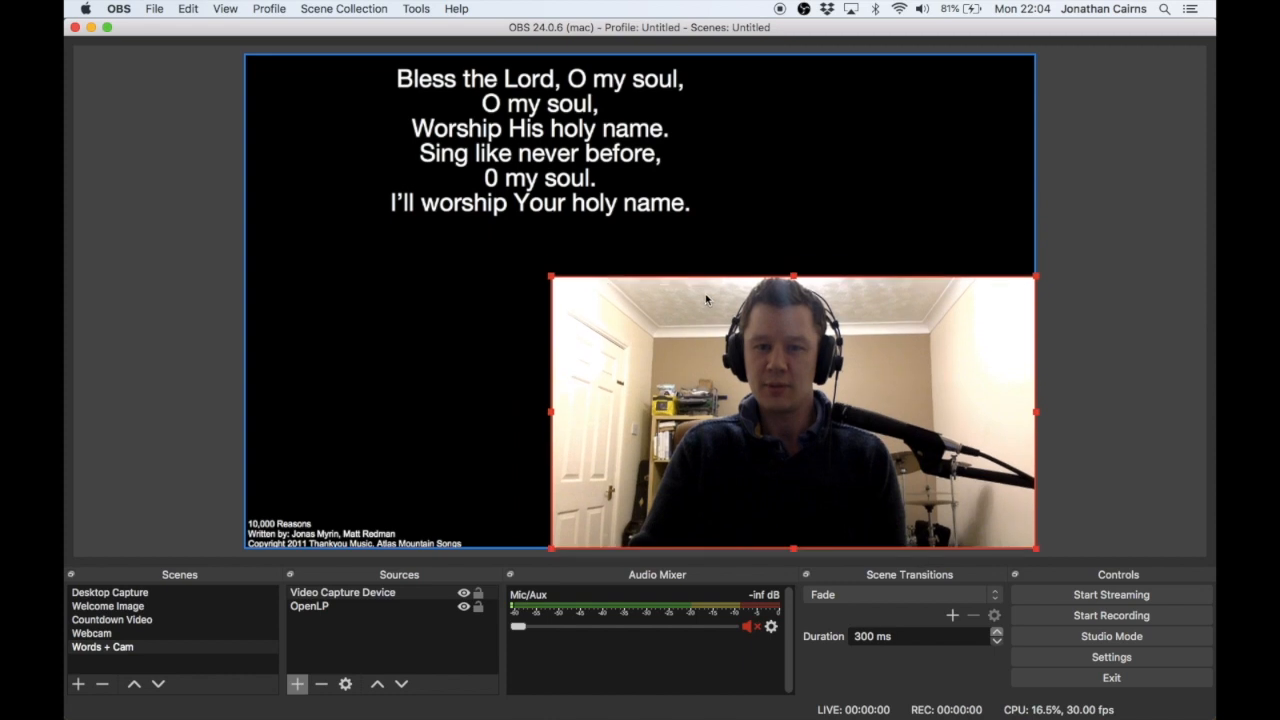
pyautogui.moveTo(553, 278); pyautogui.dragTo(612, 311)
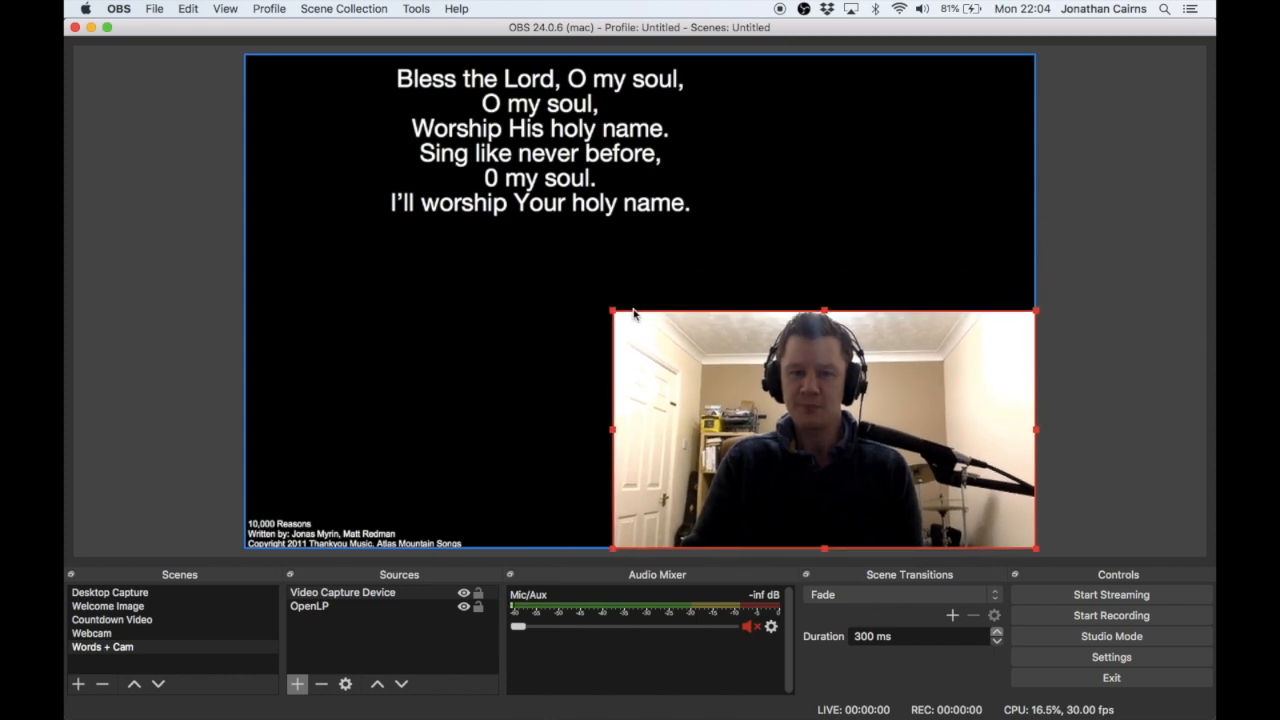
# - Switch to OpenLP and move its window down so the words and camera in the OBS preview are uncovered
pyautogui.moveTo(860, 712)
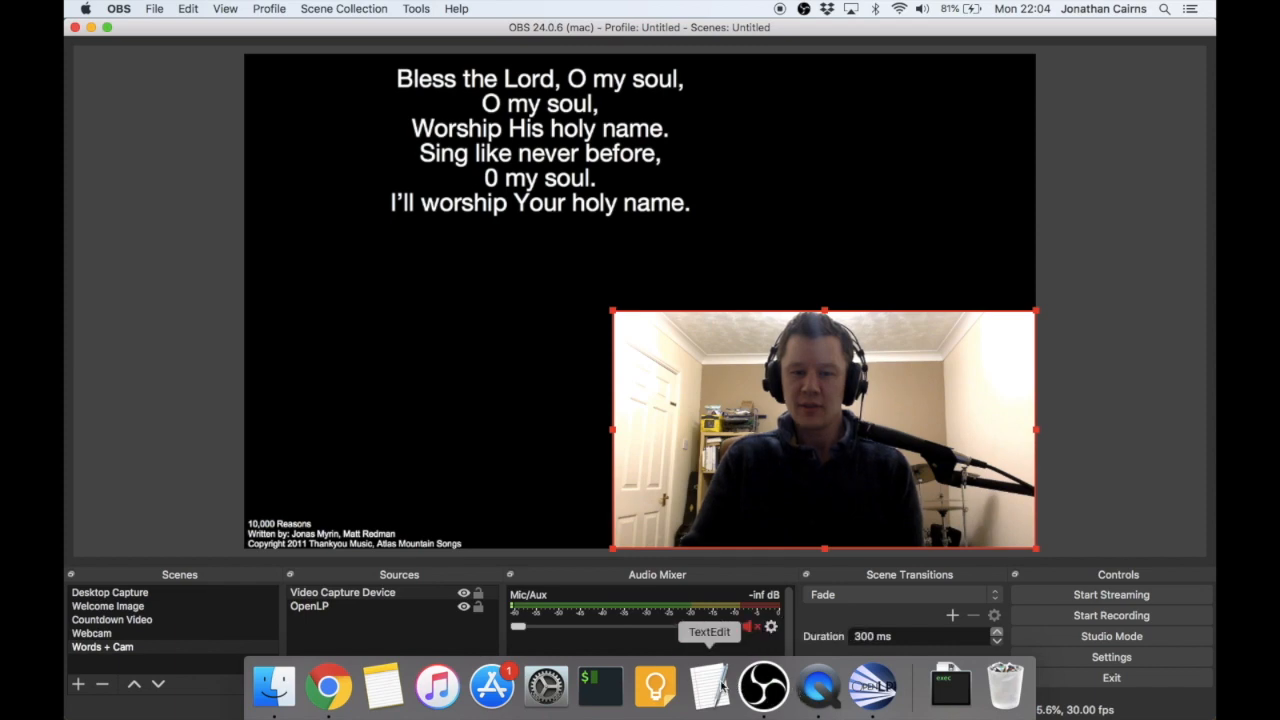
pyautogui.click(873, 686)
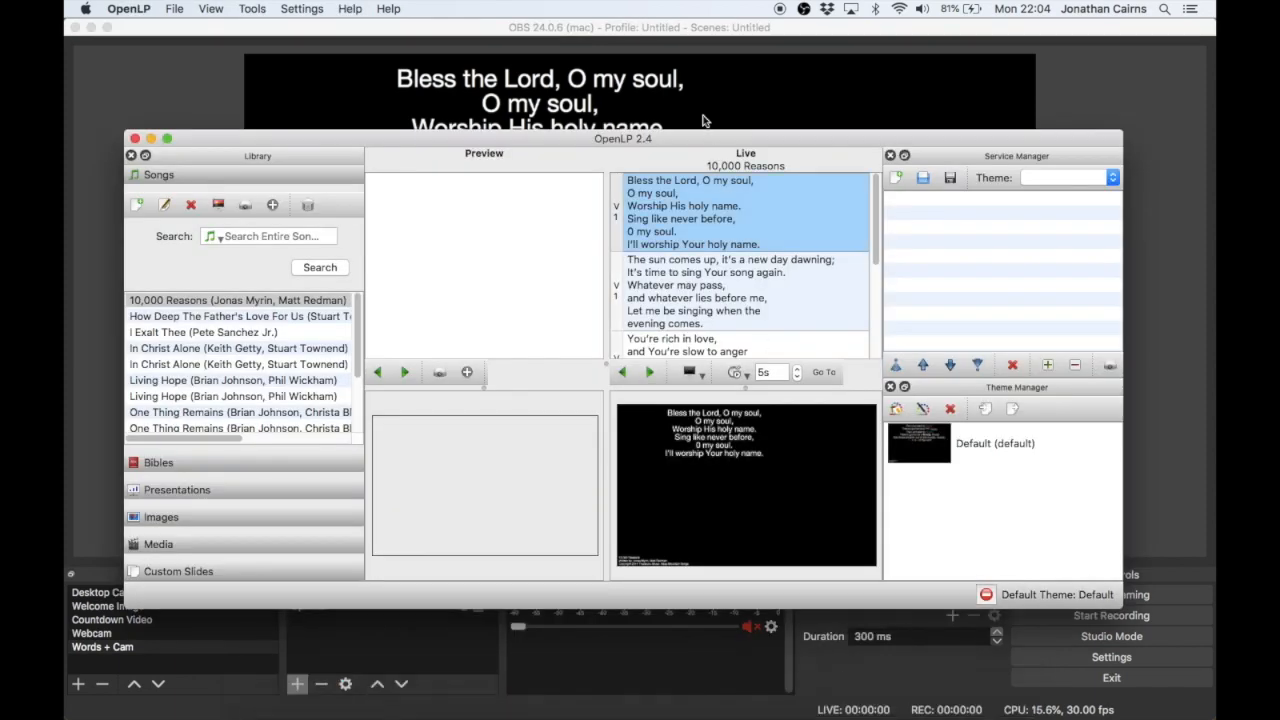
pyautogui.moveTo(689, 131); pyautogui.dragTo(854, 567)
# - Step back and forth through the live verses of 10,000 Reasons to check the captured words in the OBS preview
pyautogui.press('Down')
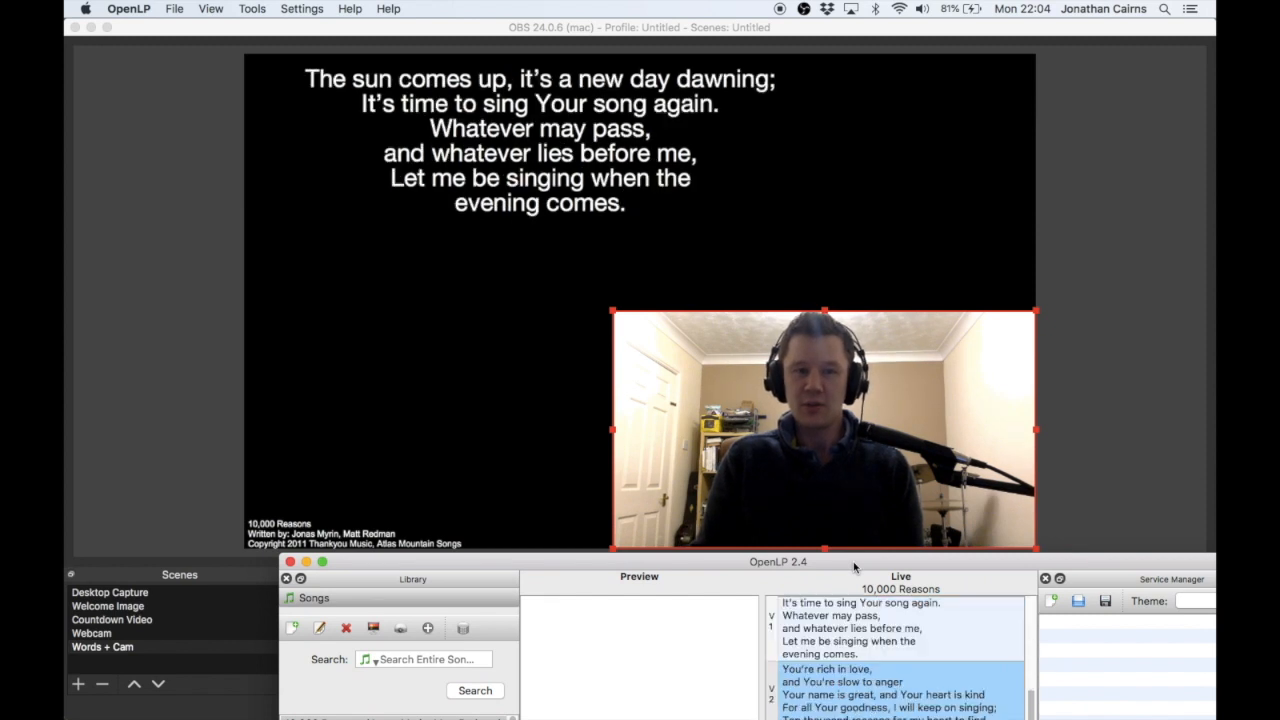
pyautogui.press('Up')
pyautogui.press('Up')
pyautogui.press('Up')
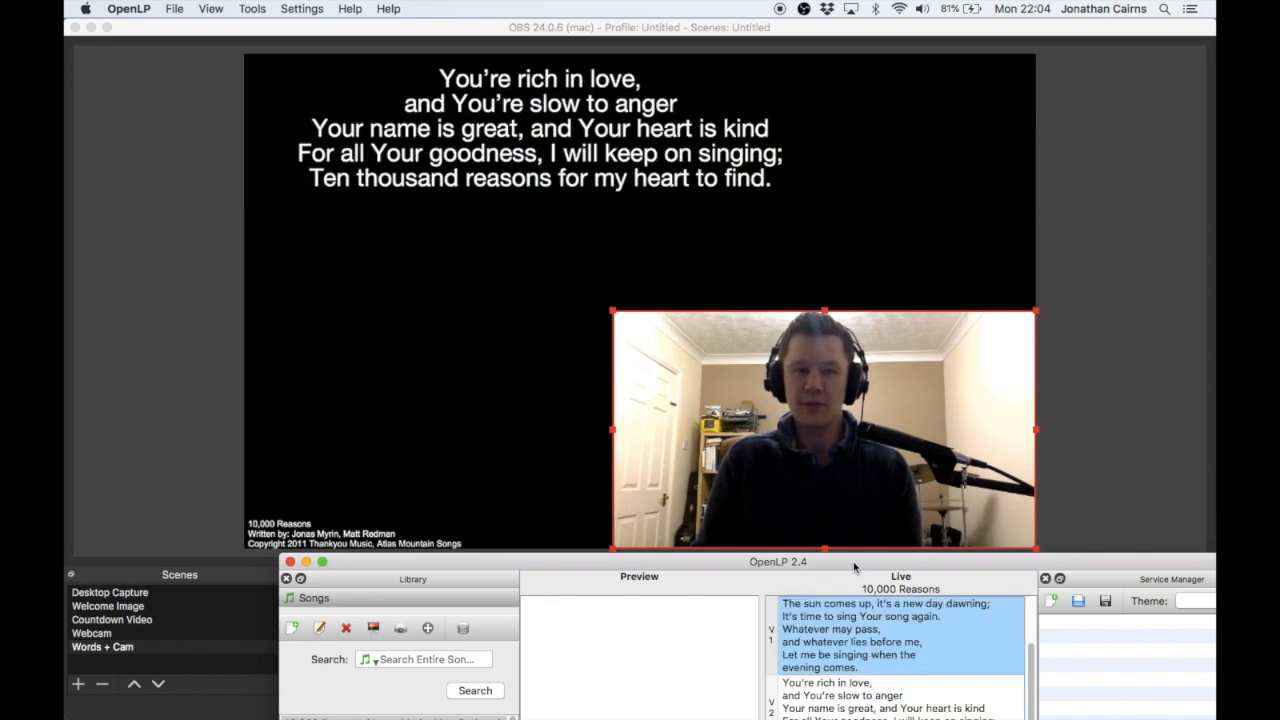
pyautogui.press('Down')
pyautogui.press('Down')
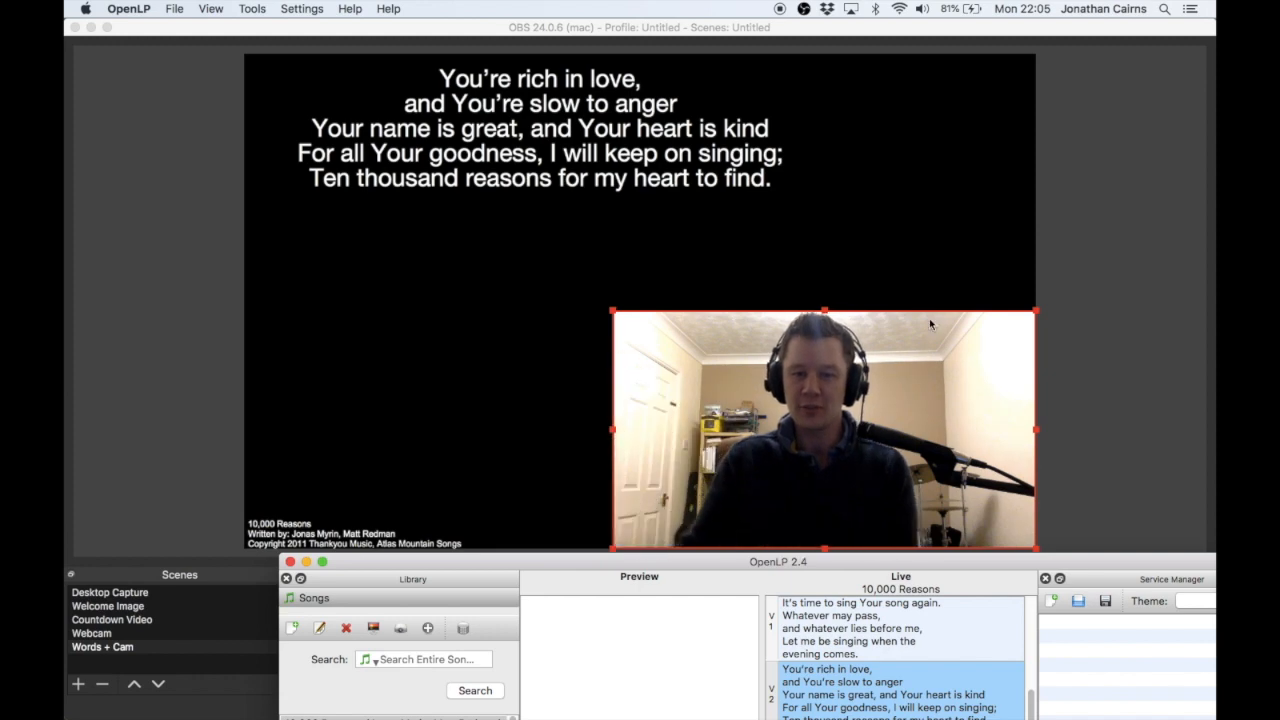
# - Return to OBS and review the Welcome Image and Countdown Video scenes
pyautogui.click(1136, 207)
pyautogui.click(263, 607)
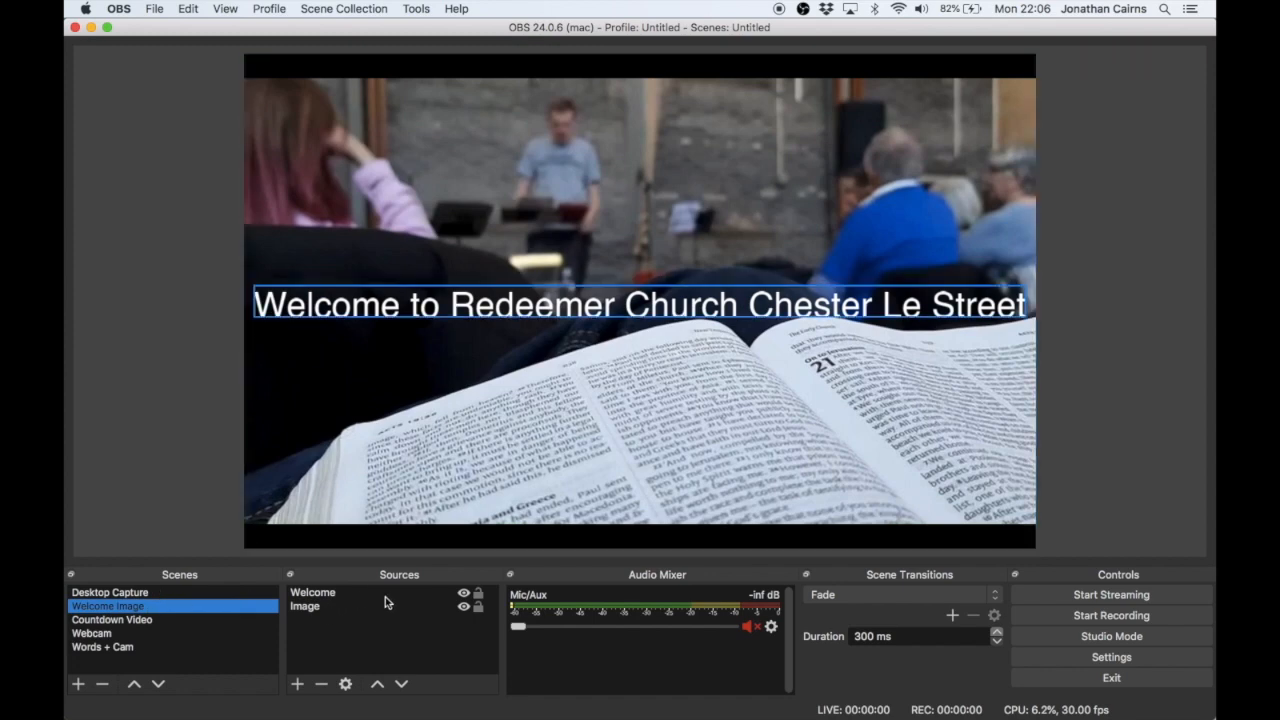
pyautogui.click(189, 620)
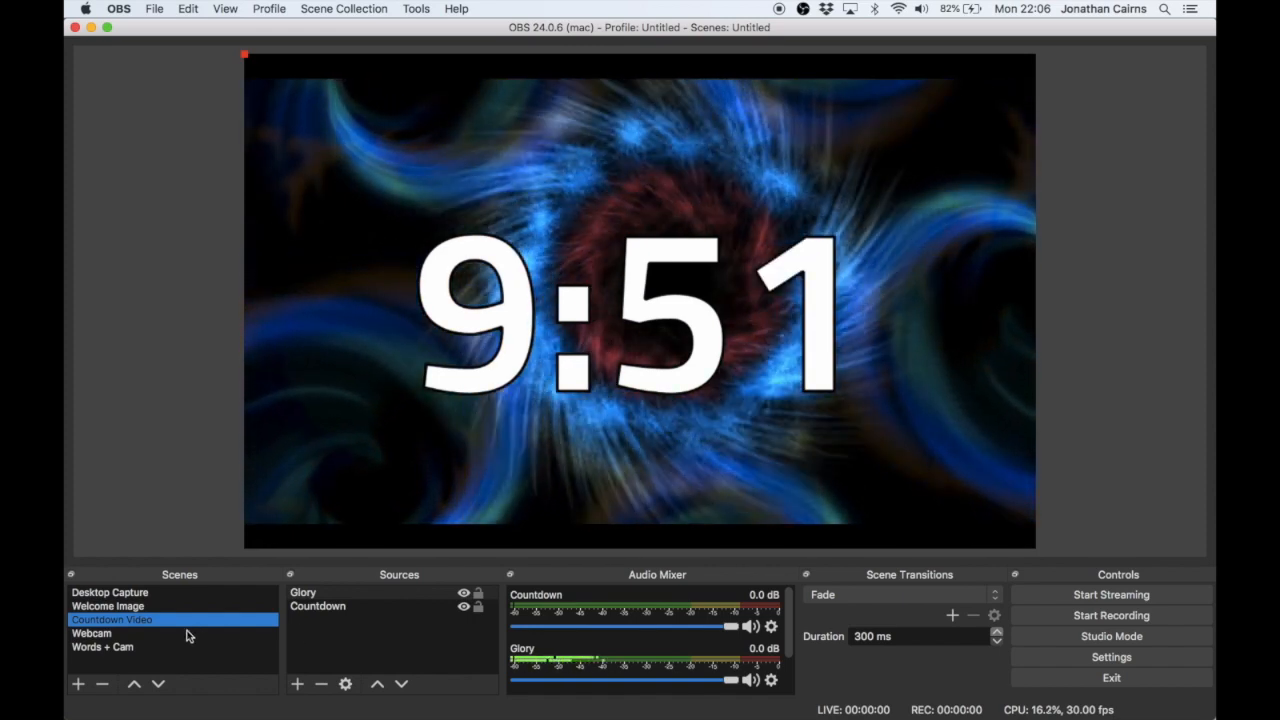
# - Add the existing Mixer Audio source to the Webcam scene as an Audio Input Capture
pyautogui.click(185, 634)
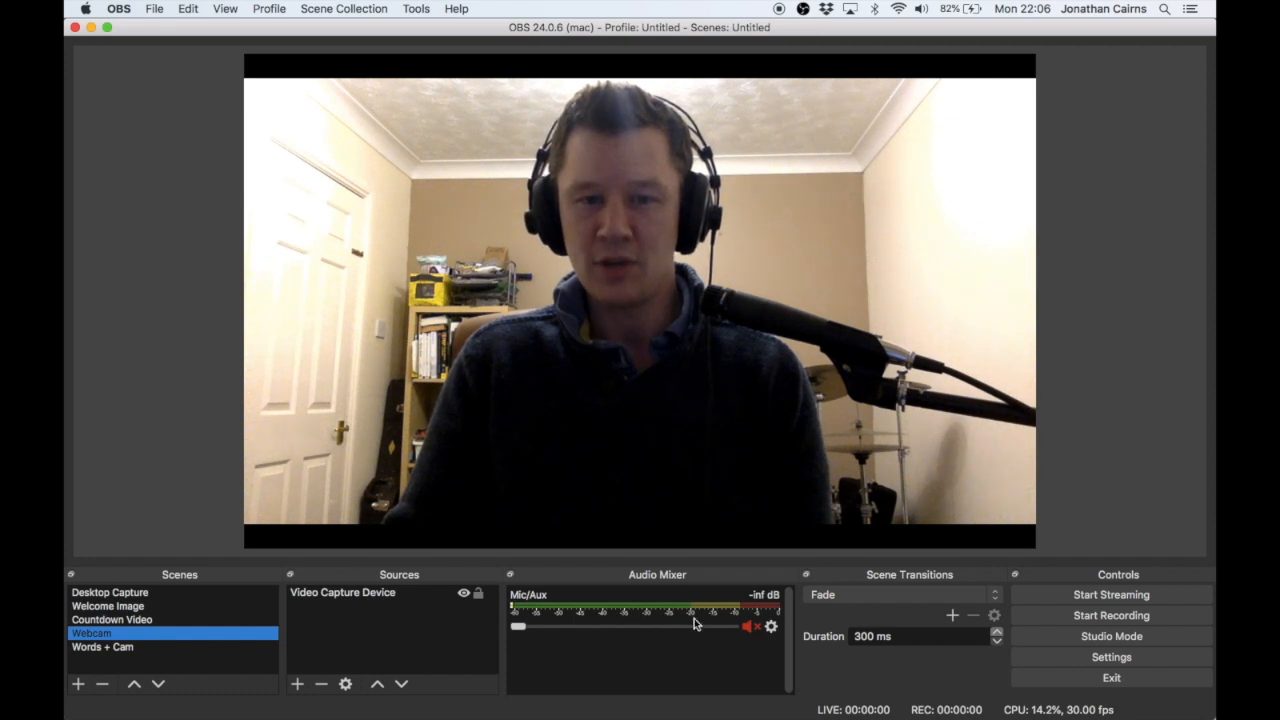
pyautogui.click(297, 684)
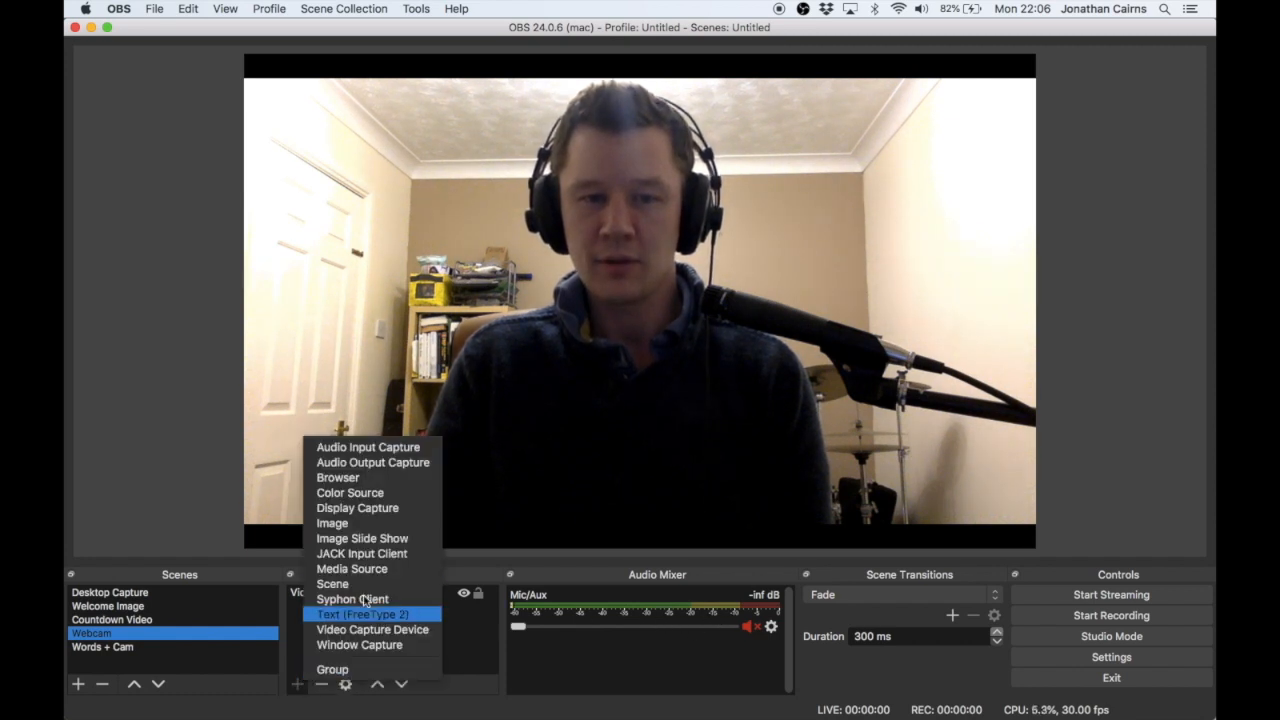
pyautogui.click(398, 452)
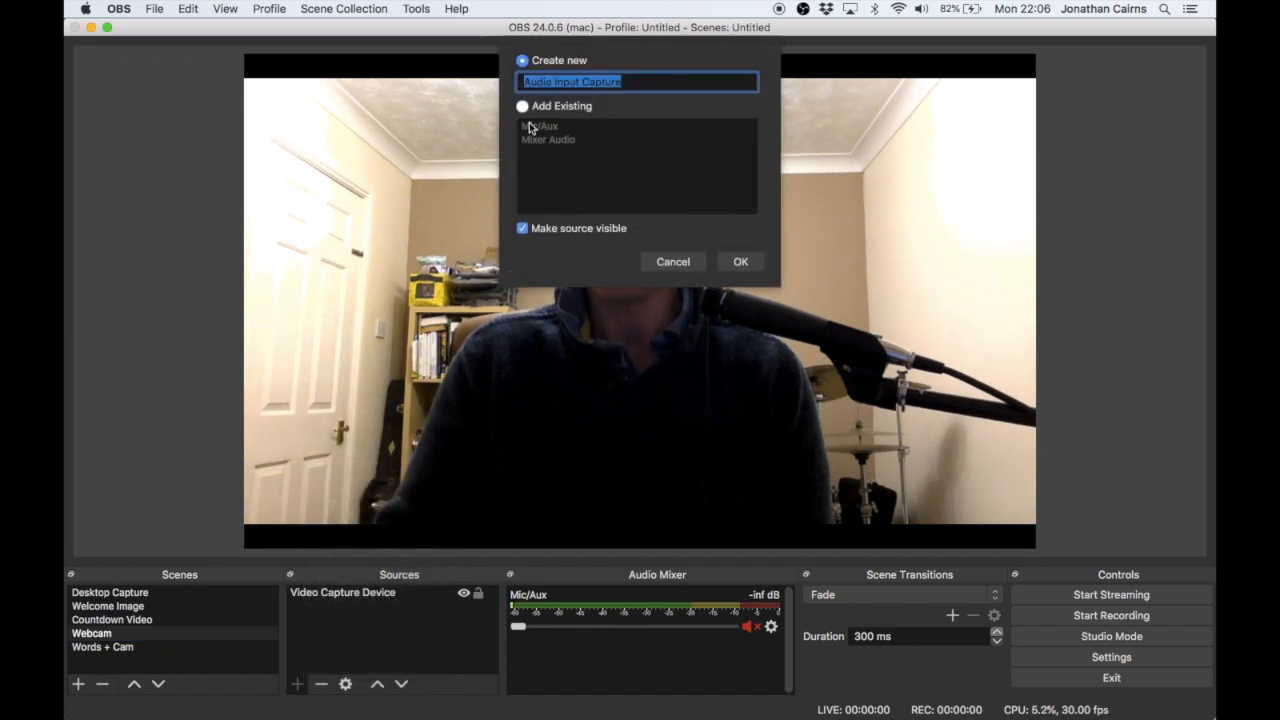
pyautogui.click(523, 106)
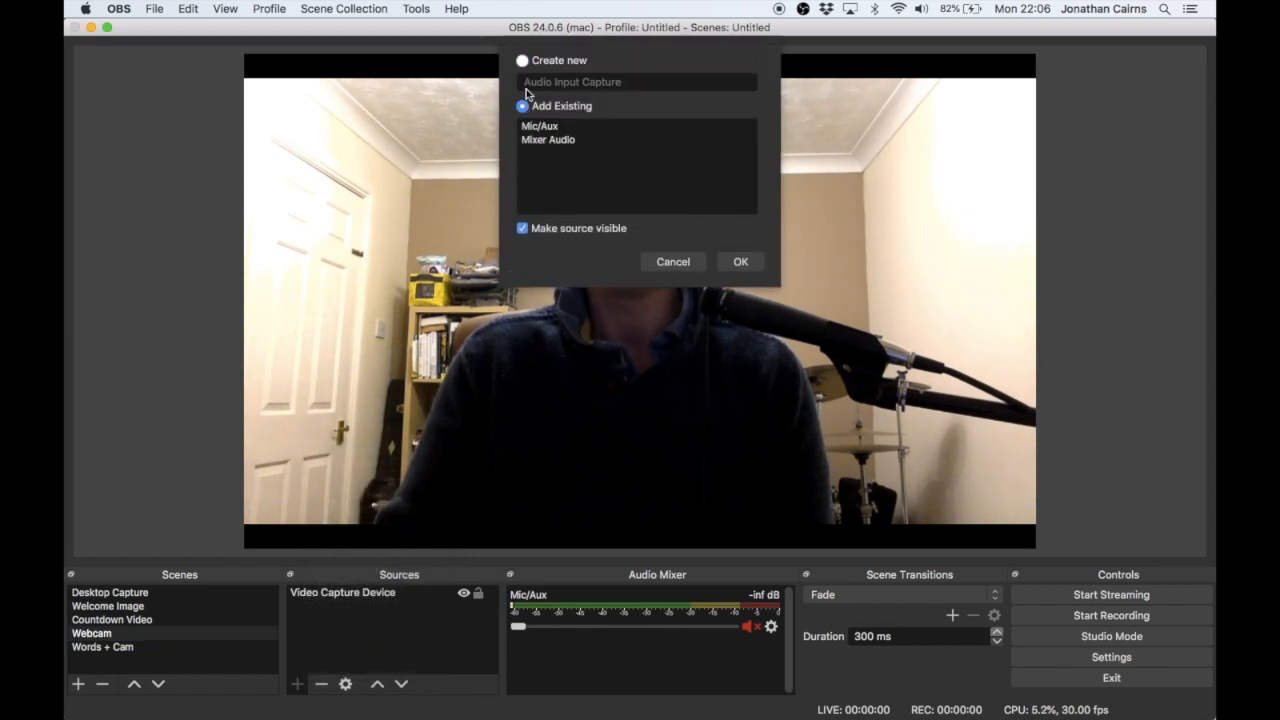
pyautogui.click(548, 140)
pyautogui.click(736, 264)
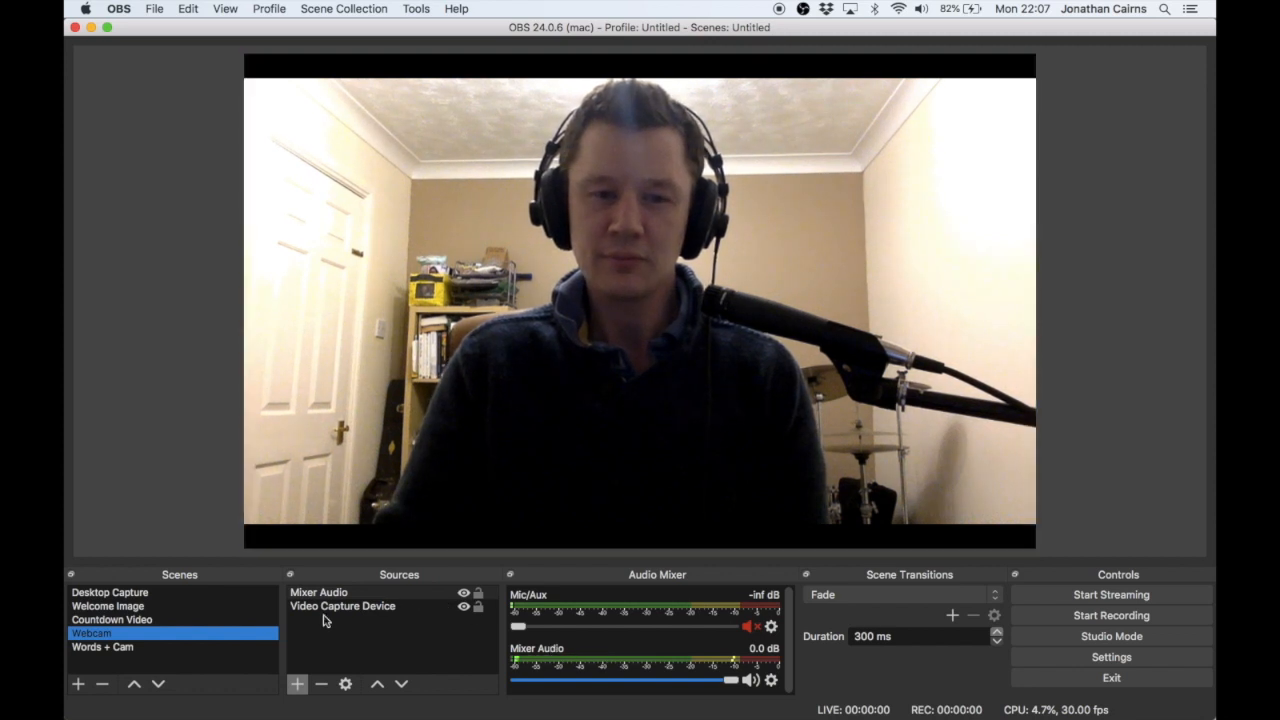
# - Switch between the Welcome Image, Webcam and Words + Cam scenes to compare their audio sources, ending on Webcam
pyautogui.click(190, 607)
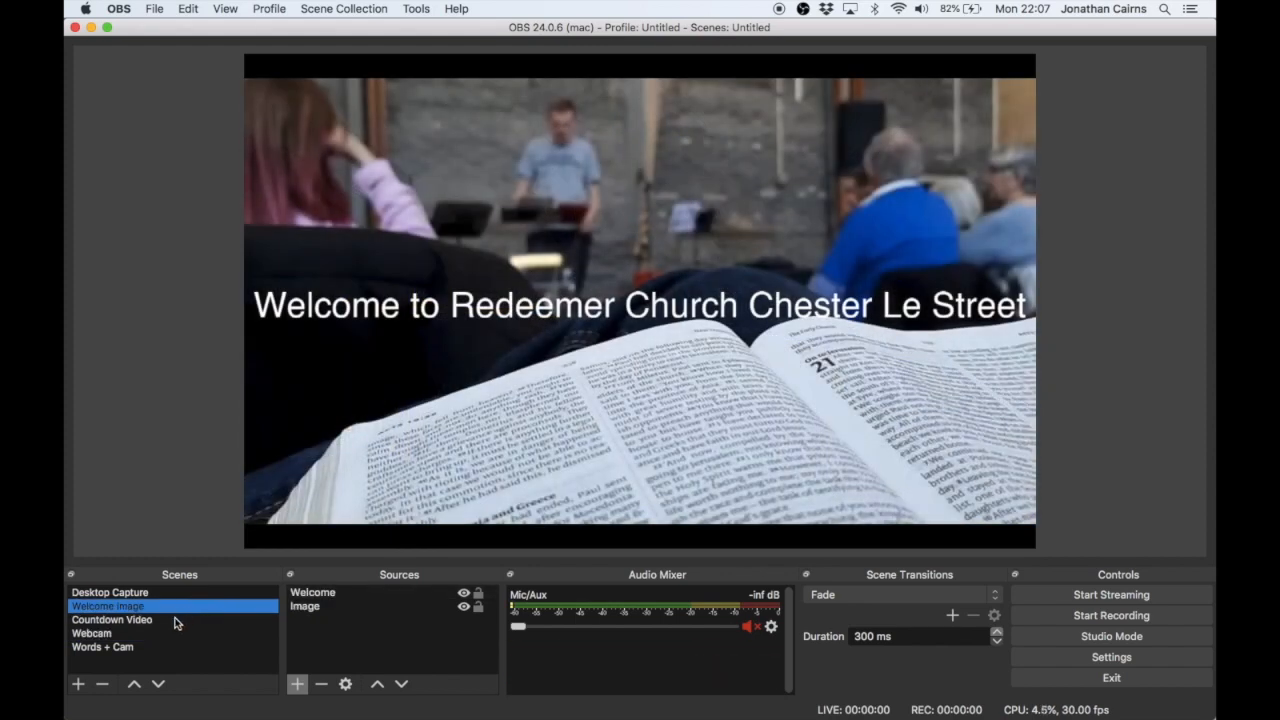
pyautogui.click(167, 634)
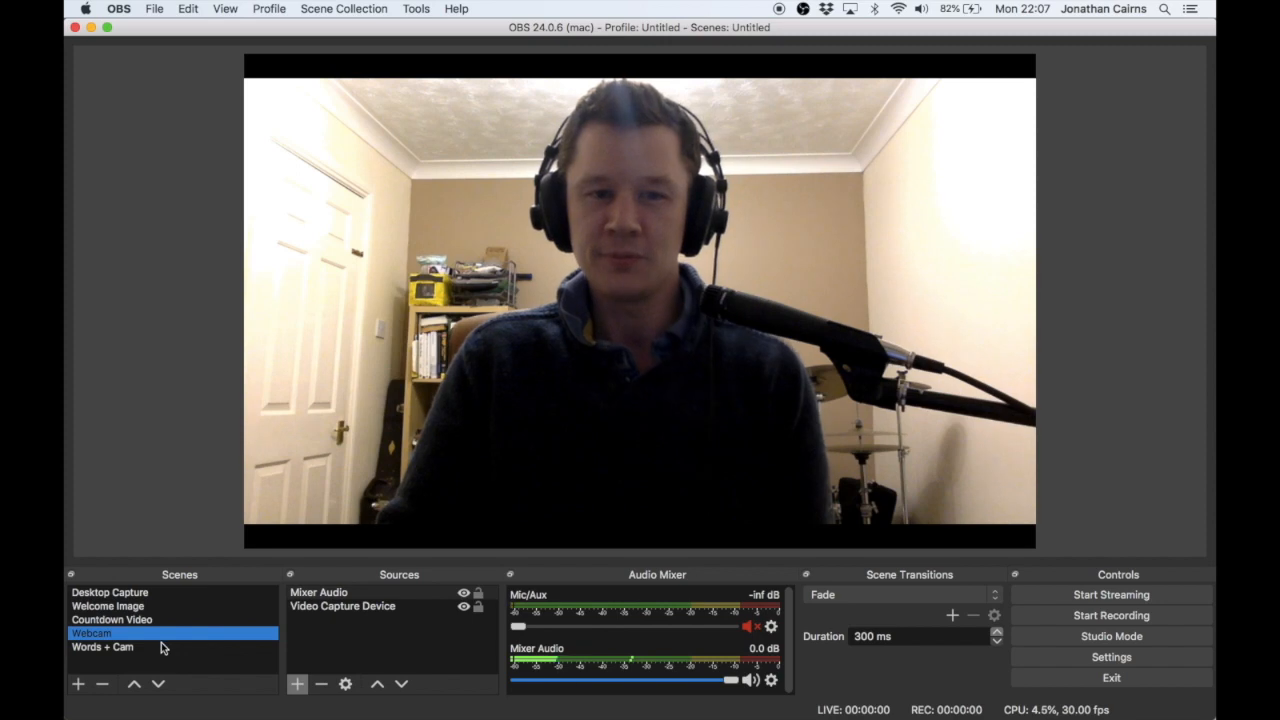
pyautogui.click(161, 645)
pyautogui.click(173, 633)
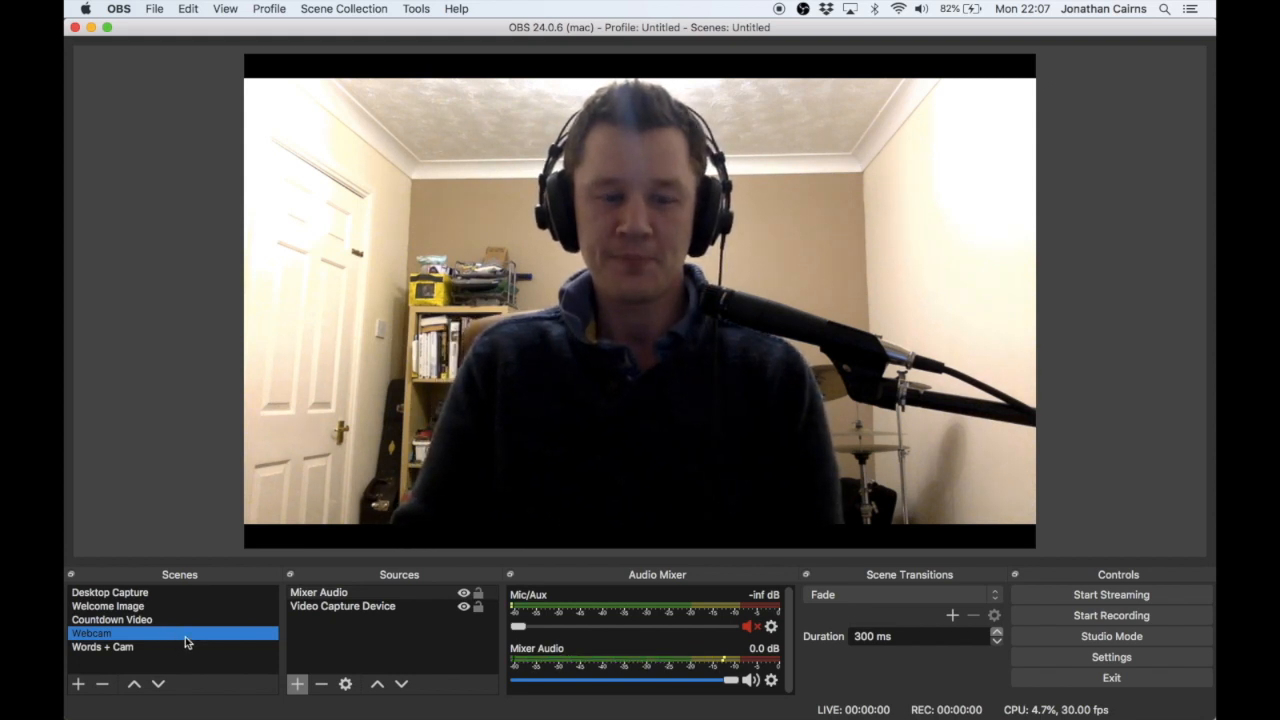
# - Inspect the Noise Gate settings in the Mixer Audio source's filters, moving the filter window aside before closing it
pyautogui.rightClick(350, 593)
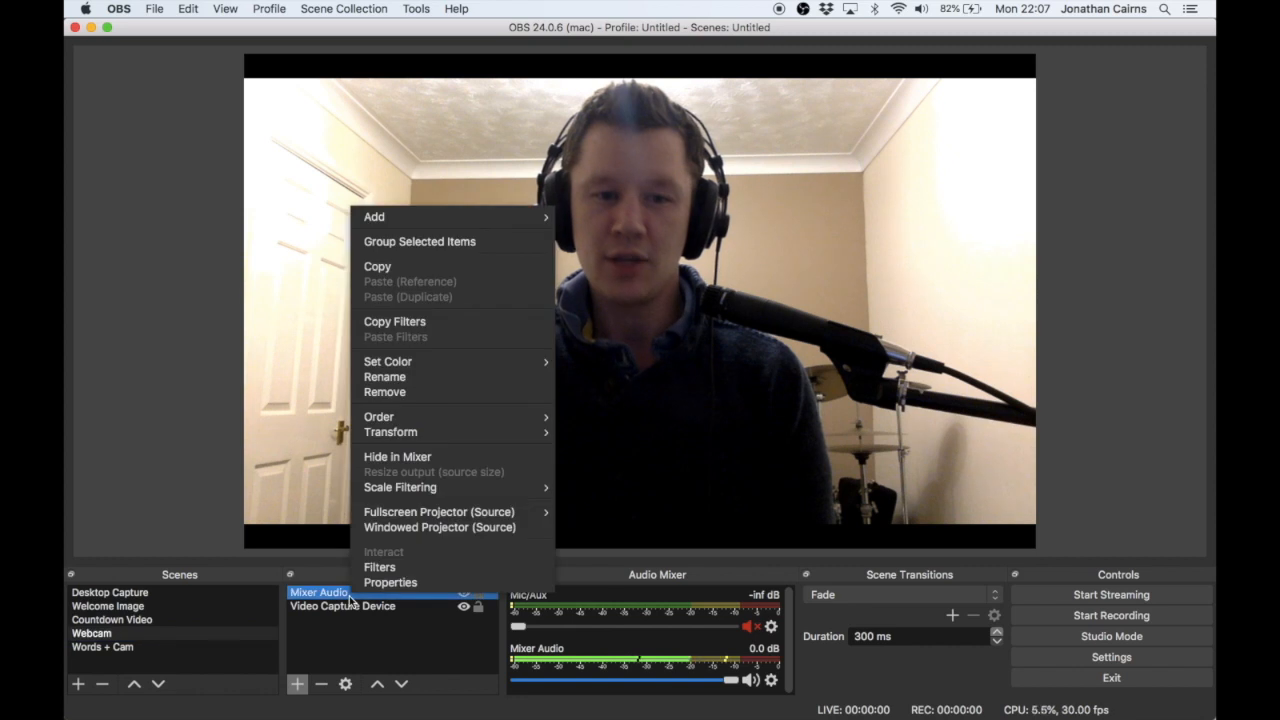
pyautogui.click(405, 569)
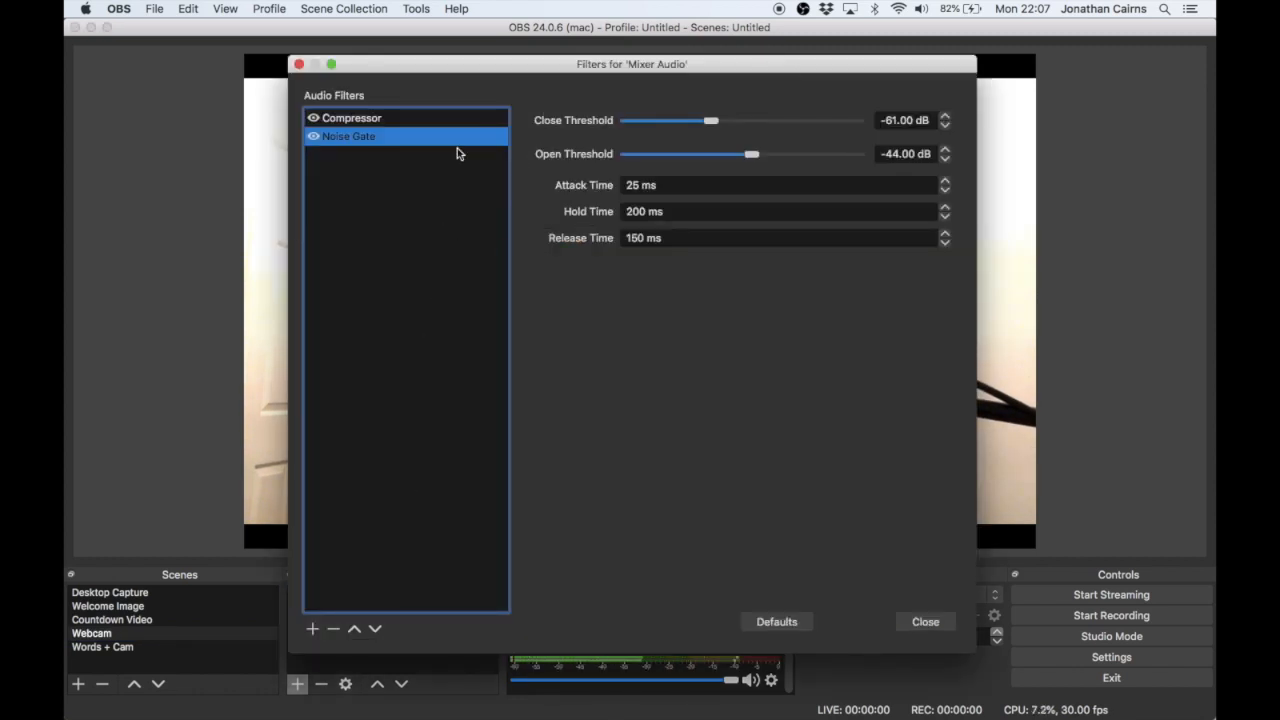
pyautogui.moveTo(490, 79); pyautogui.dragTo(679, 65)
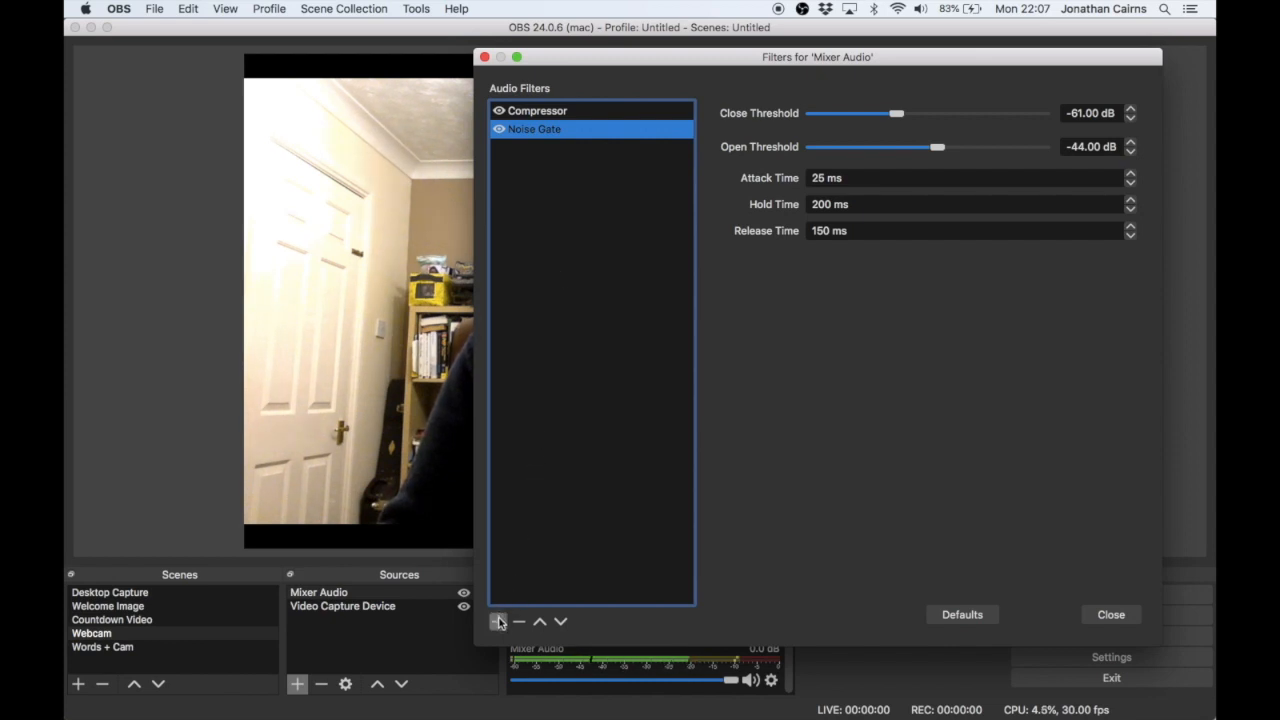
pyautogui.click(1109, 620)
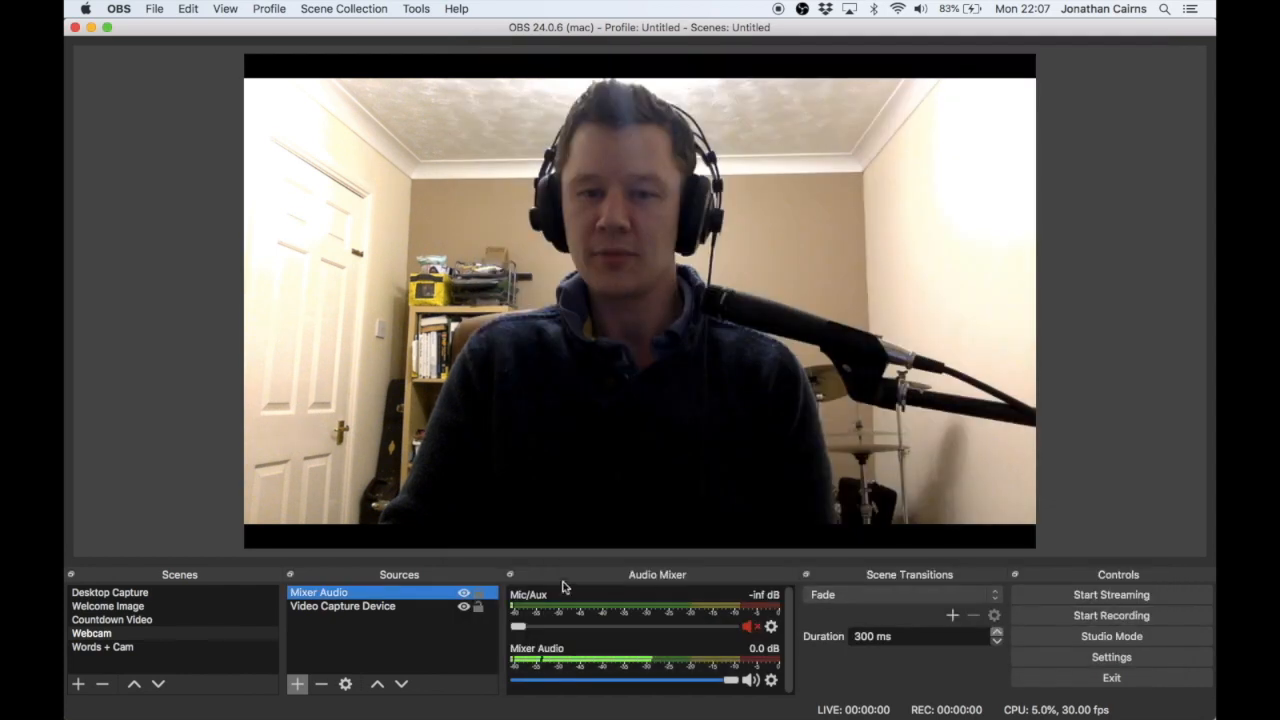
# - Reopen the Mixer Audio filters and review the audio filter types available to add, without adding one
pyautogui.rightClick(374, 592)
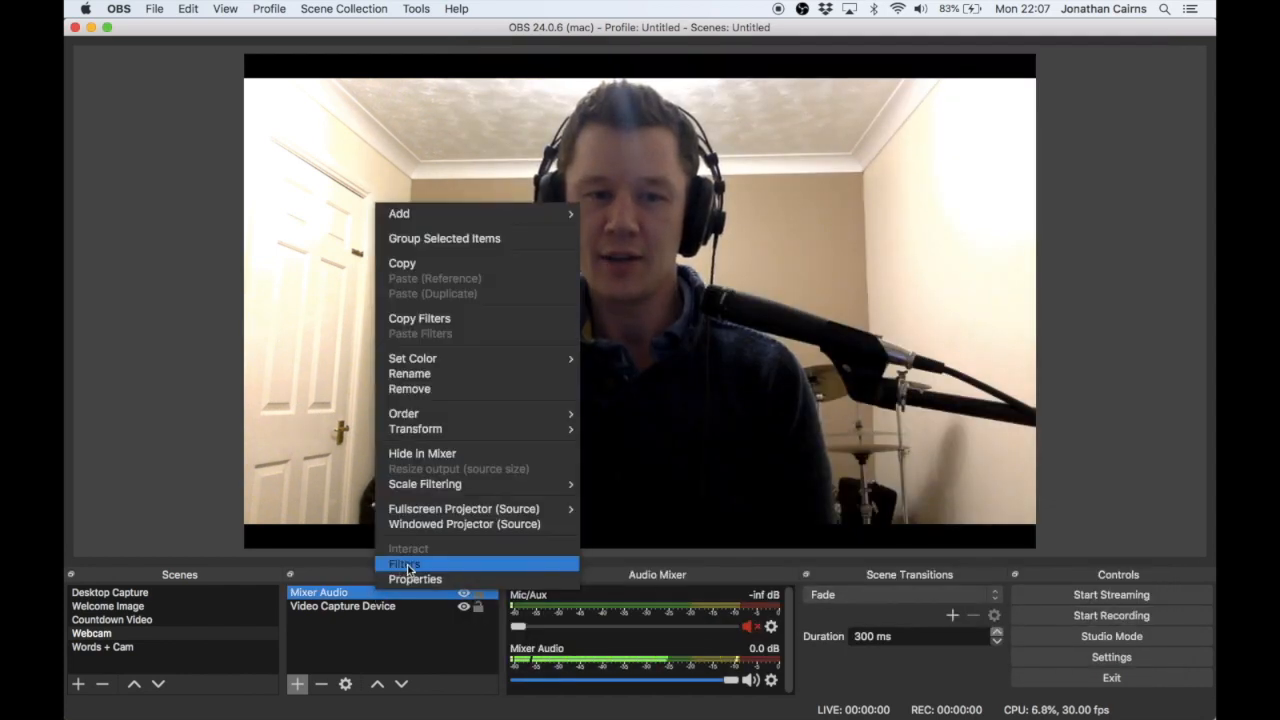
pyautogui.click(406, 565)
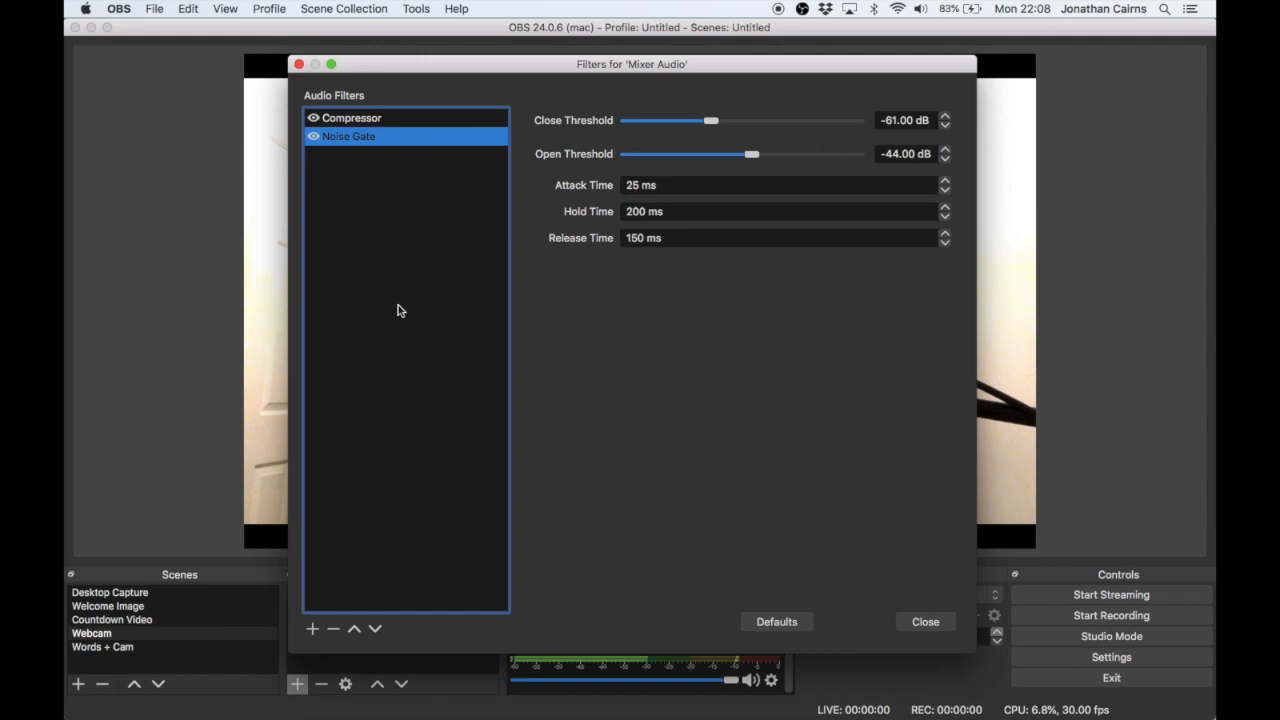
pyautogui.click(313, 629)
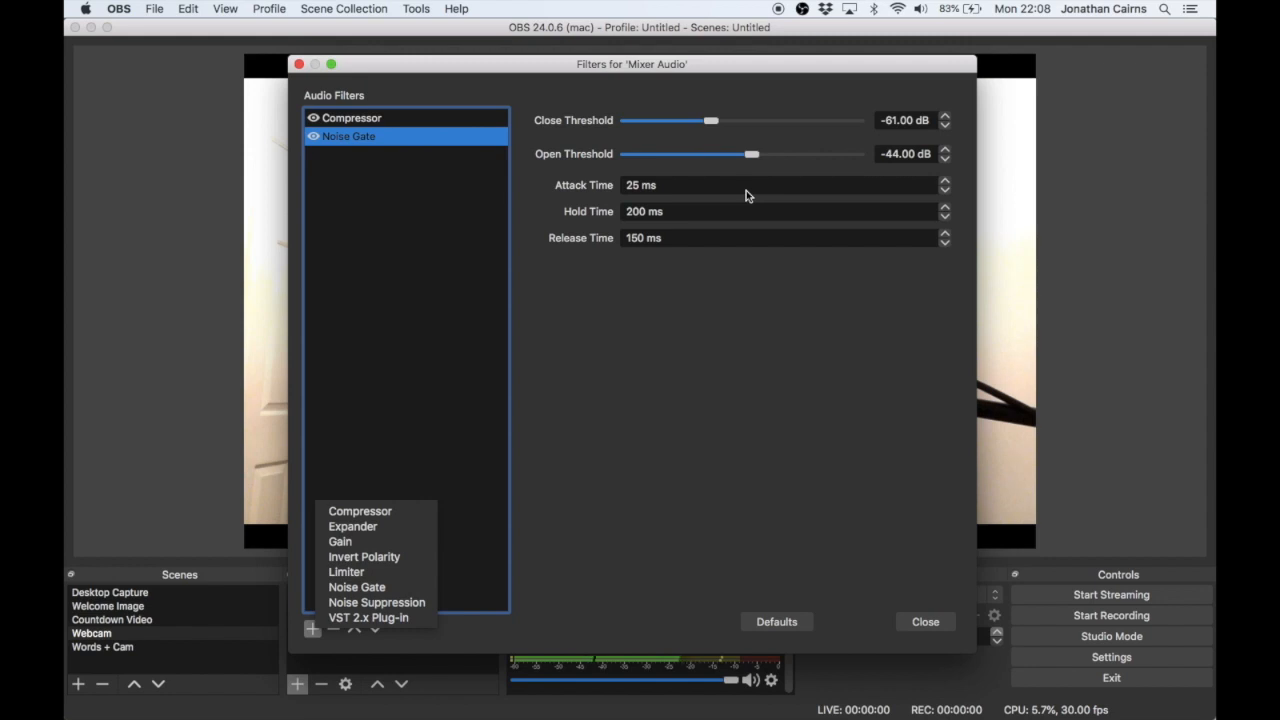
pyautogui.click(890, 561)
pyautogui.click(922, 619)
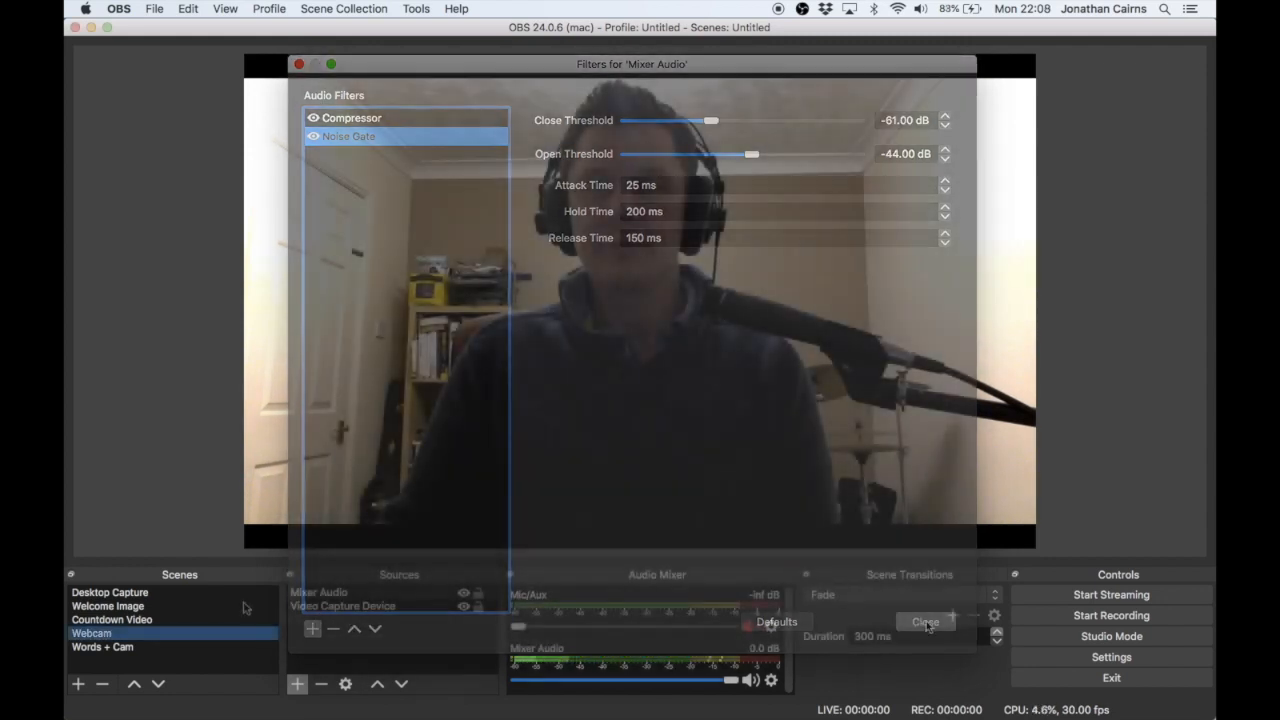